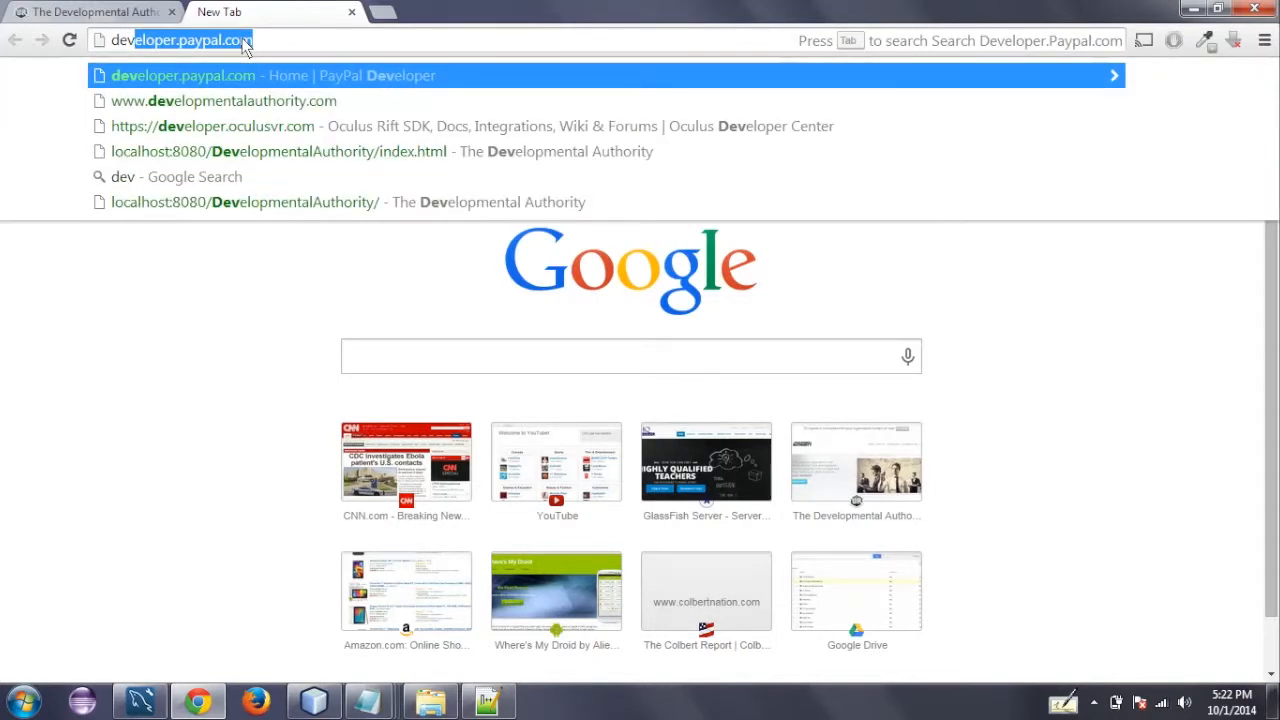
- Open the PayPal Developer site at developer.paypal.com
{"action": "key", "text": "Right"}
{"action": "key", "text": "Return"}
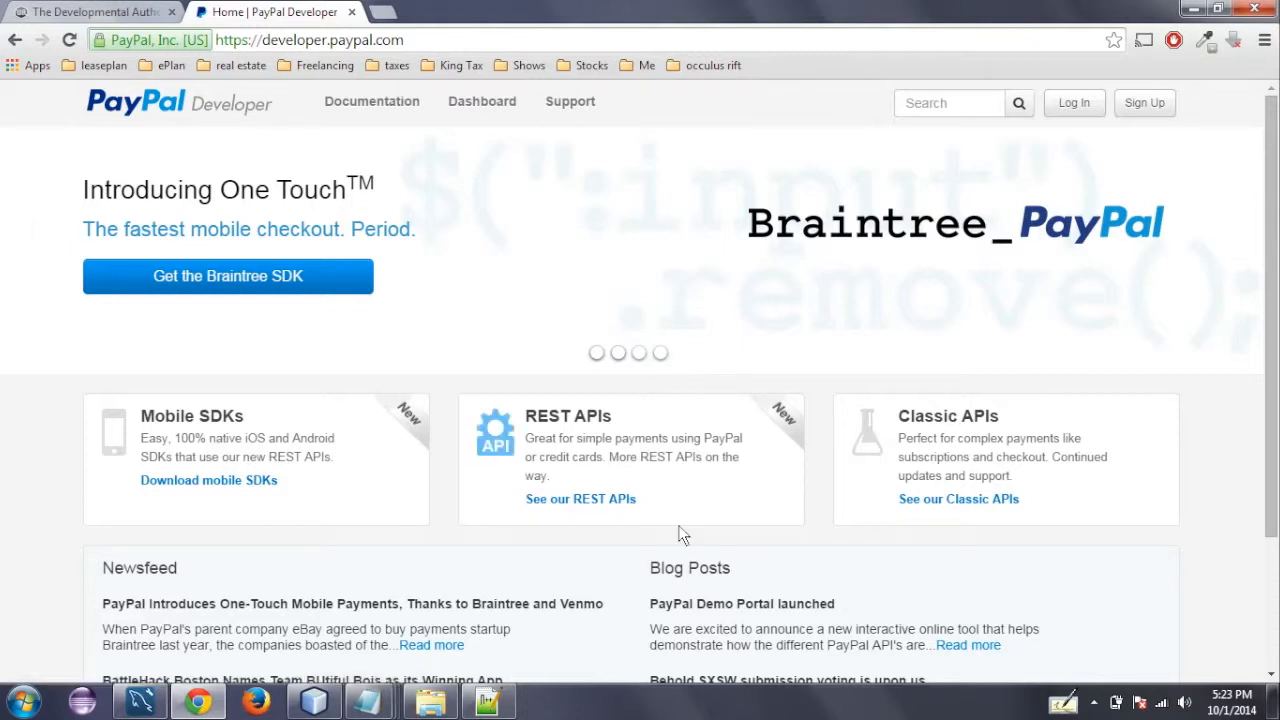
- Launch the Jigy Generator client from its jigy_gen_start shortcut on the desktop, allowing the batch file to run
{"action": "right_click", "coordinate": [668, 693]}
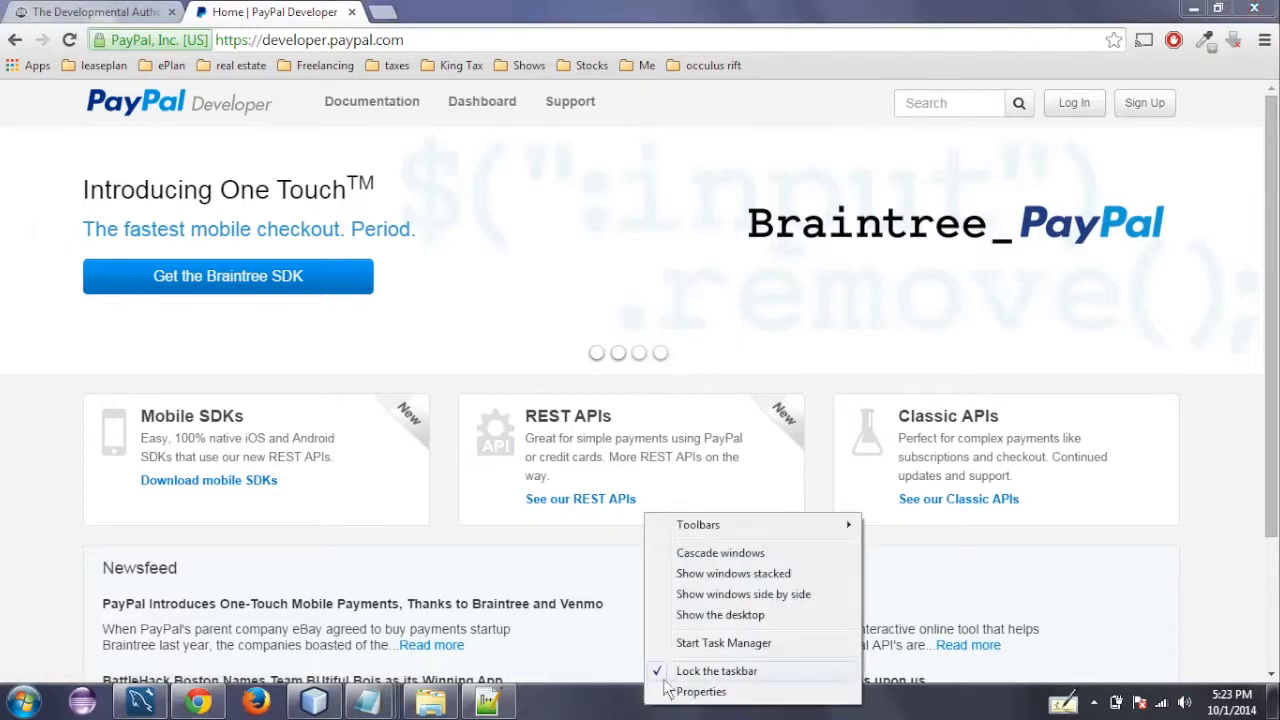
{"action": "left_click", "coordinate": [704, 617]}
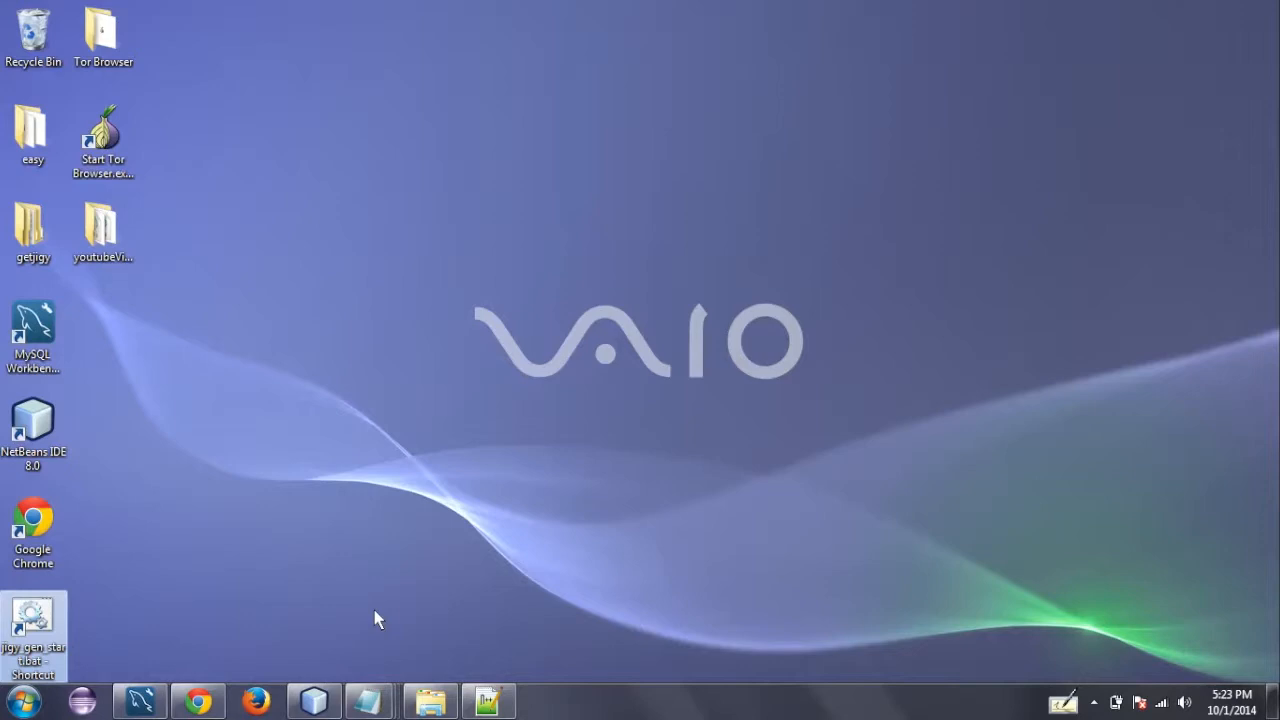
{"action": "double_click", "coordinate": [38, 627]}
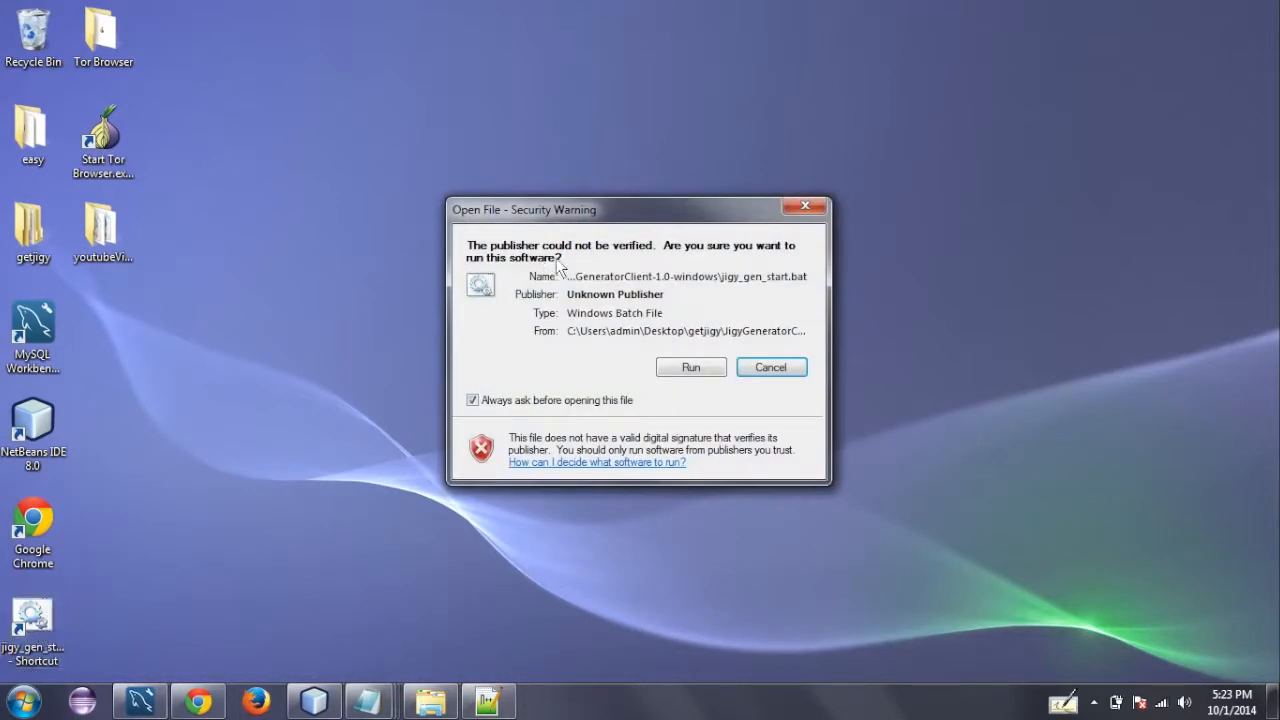
{"action": "left_click", "coordinate": [674, 367]}
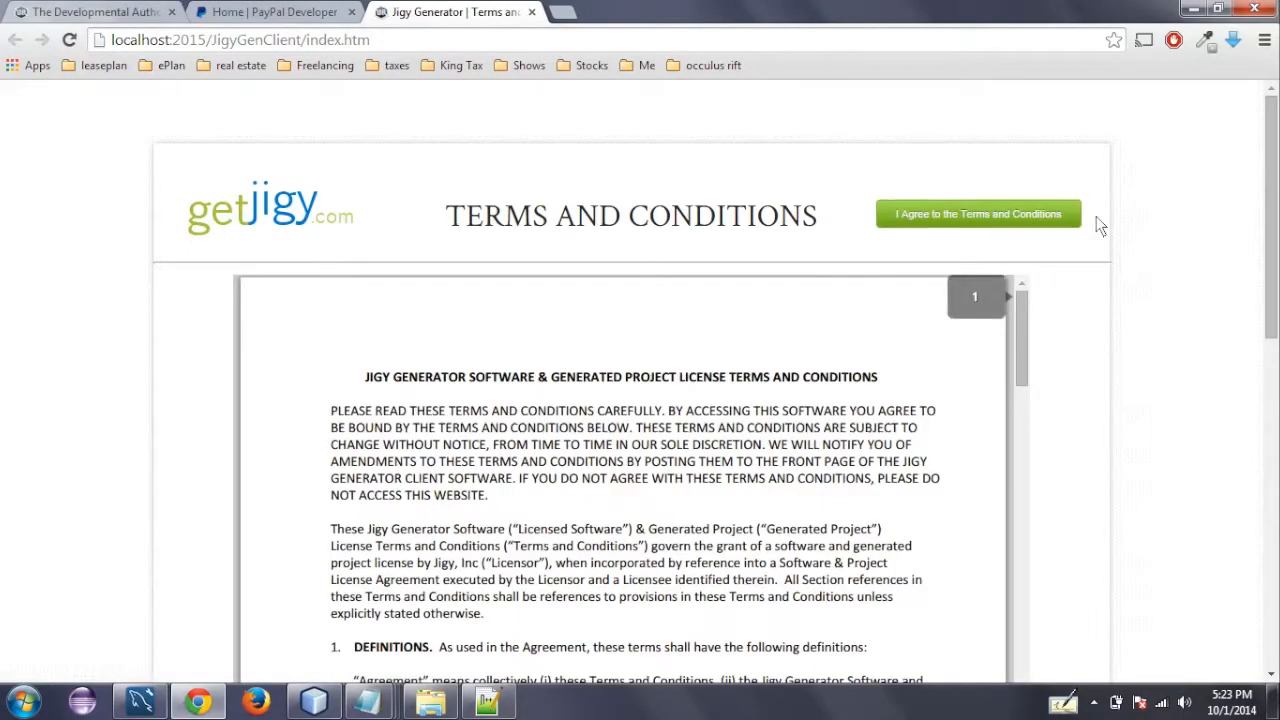
- Agree to the Jigy Generator terms and conditions and read through the project requirements
{"action": "left_click", "coordinate": [1040, 229]}
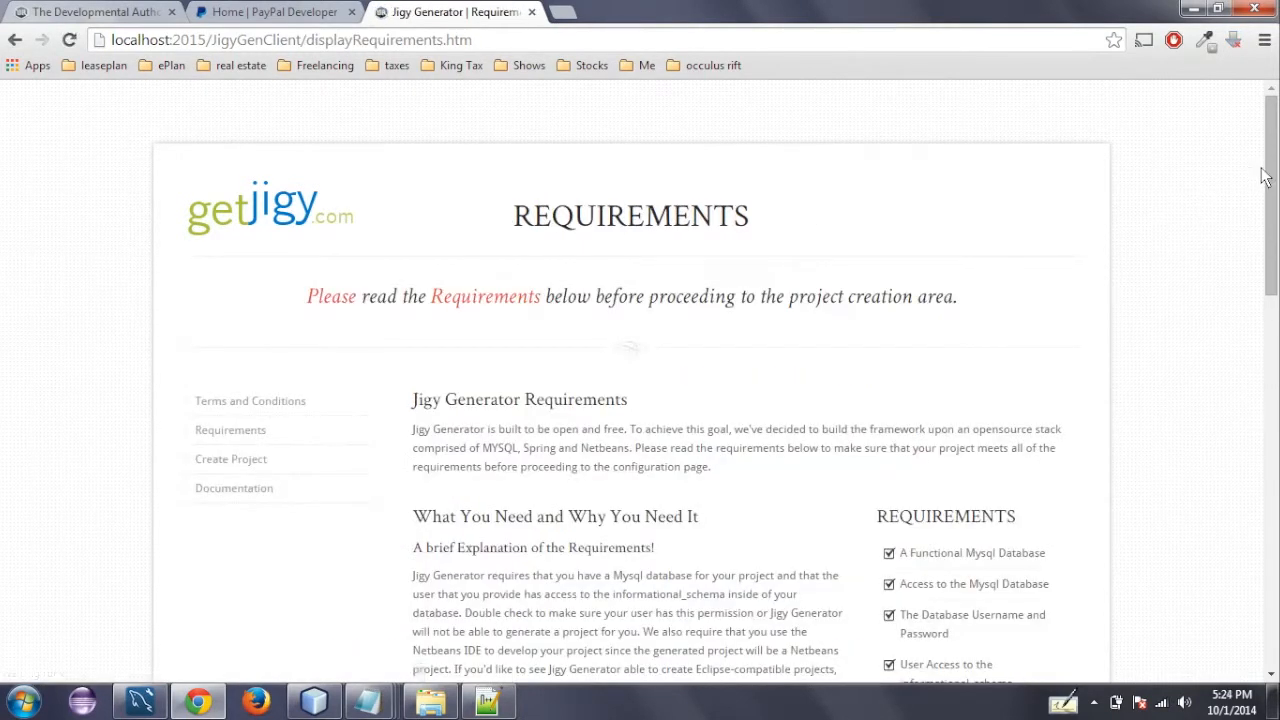
{"action": "left_click_drag", "start_coordinate": [1270, 172], "coordinate": [1270, 235]}
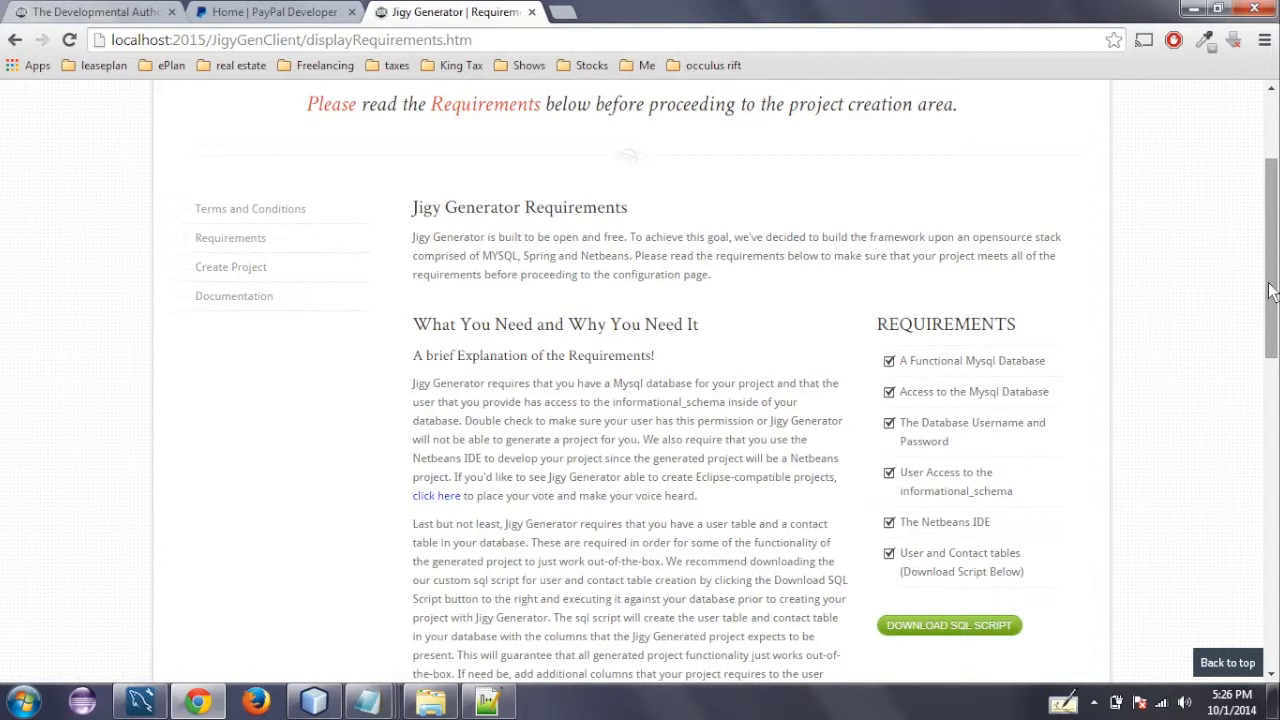
{"action": "scroll", "coordinate": [1270, 290], "scroll_direction": "down", "scroll_amount": 3}
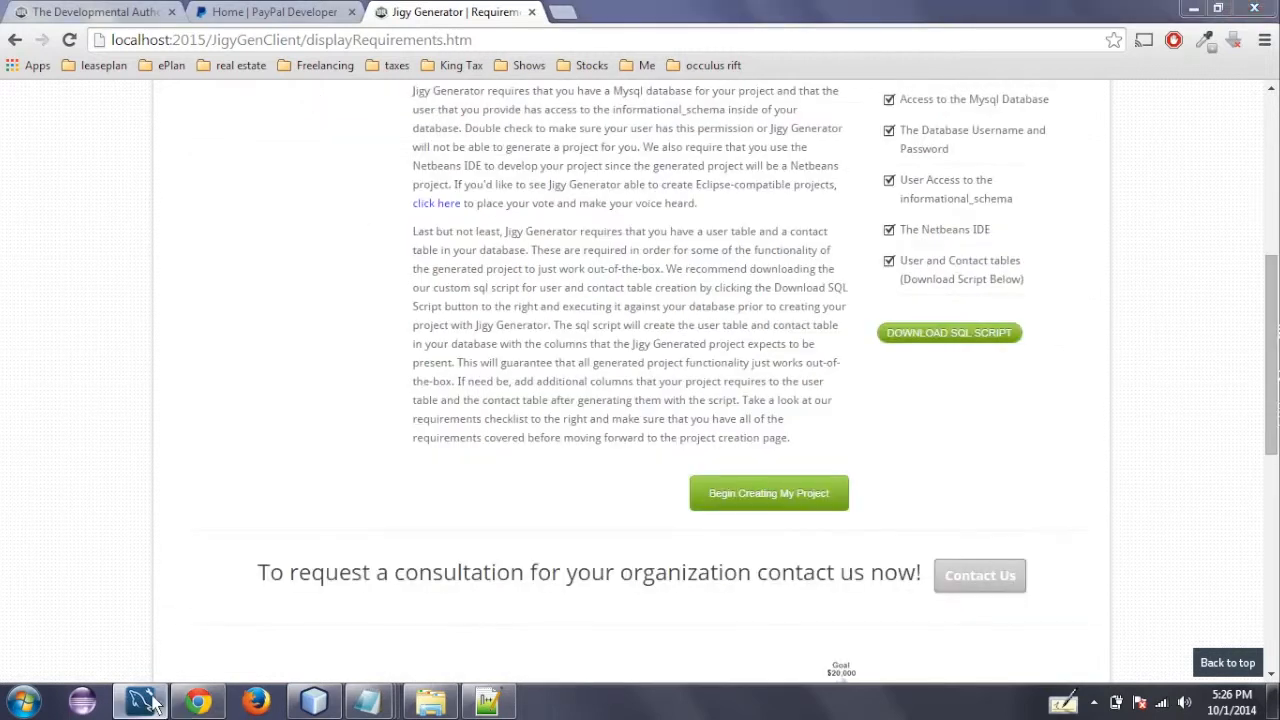
- Switch to MySQL Workbench and check the world schema's tables for the required user and contact tables
{"action": "left_click", "coordinate": [140, 700]}
{"action": "left_click", "coordinate": [15, 172]}
{"action": "left_click", "coordinate": [15, 172]}
{"action": "left_click", "coordinate": [15, 172]}
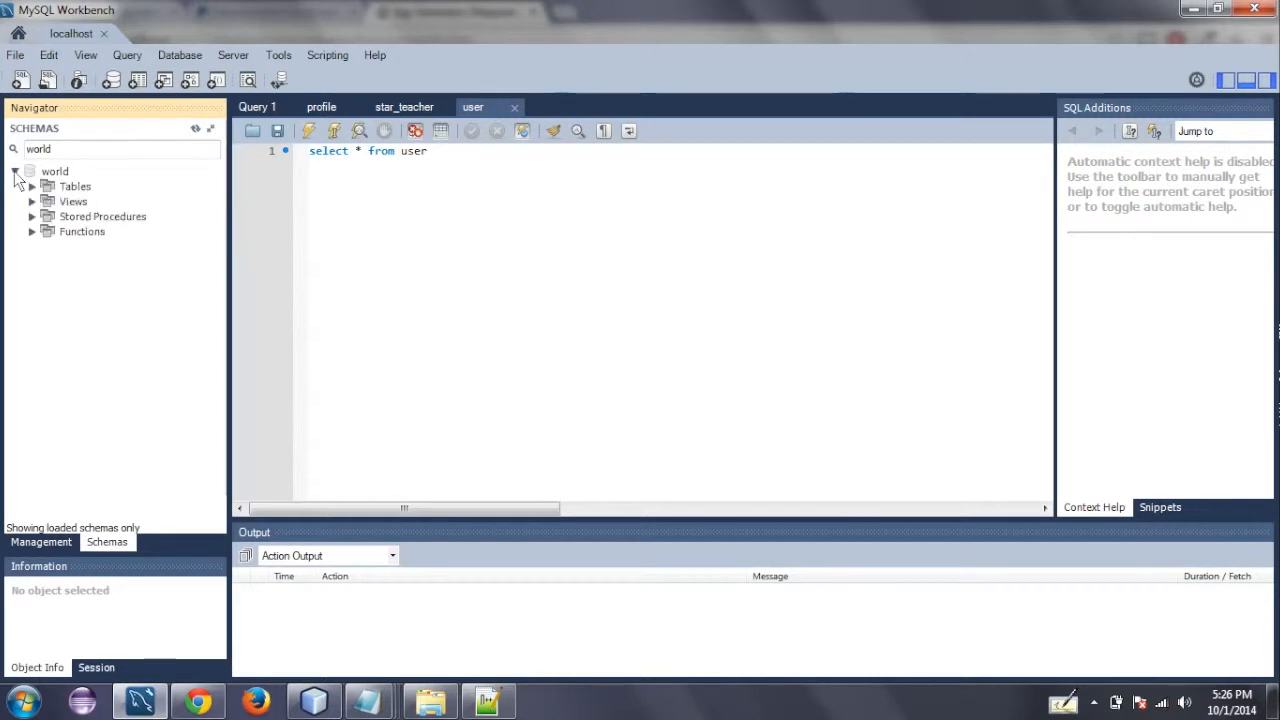
{"action": "left_click", "coordinate": [32, 187]}
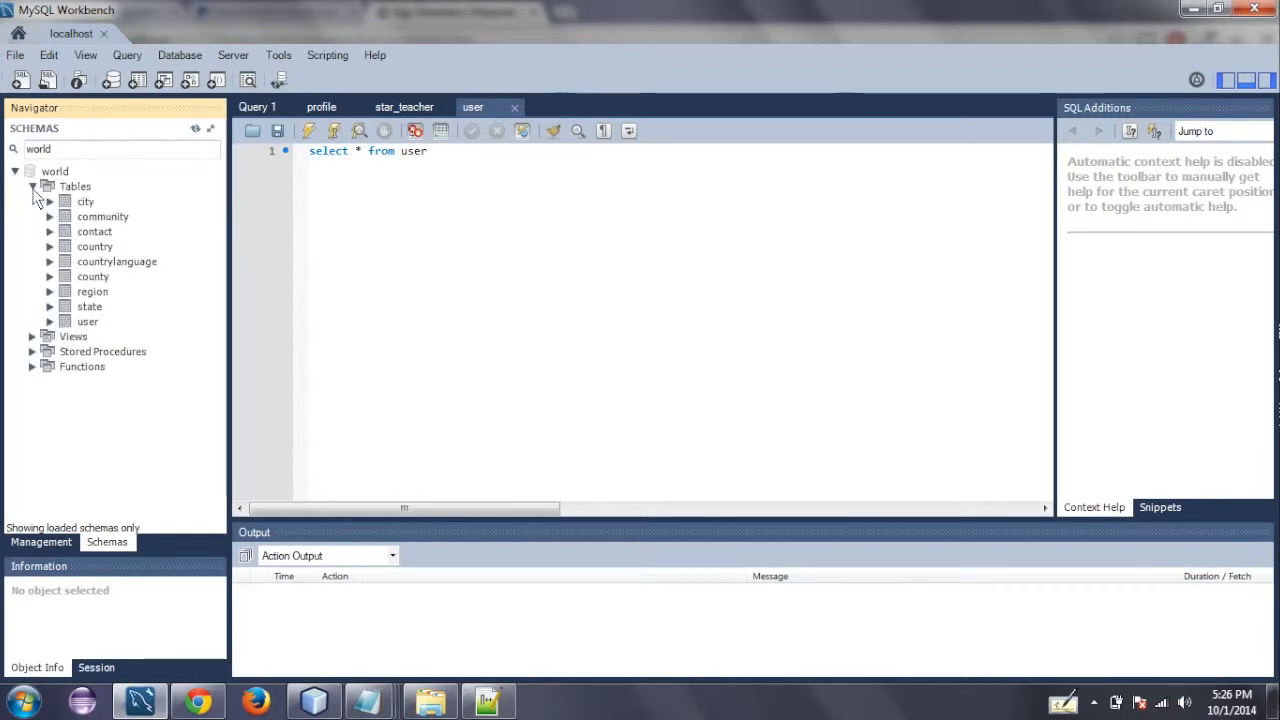
{"action": "left_click", "coordinate": [88, 322]}
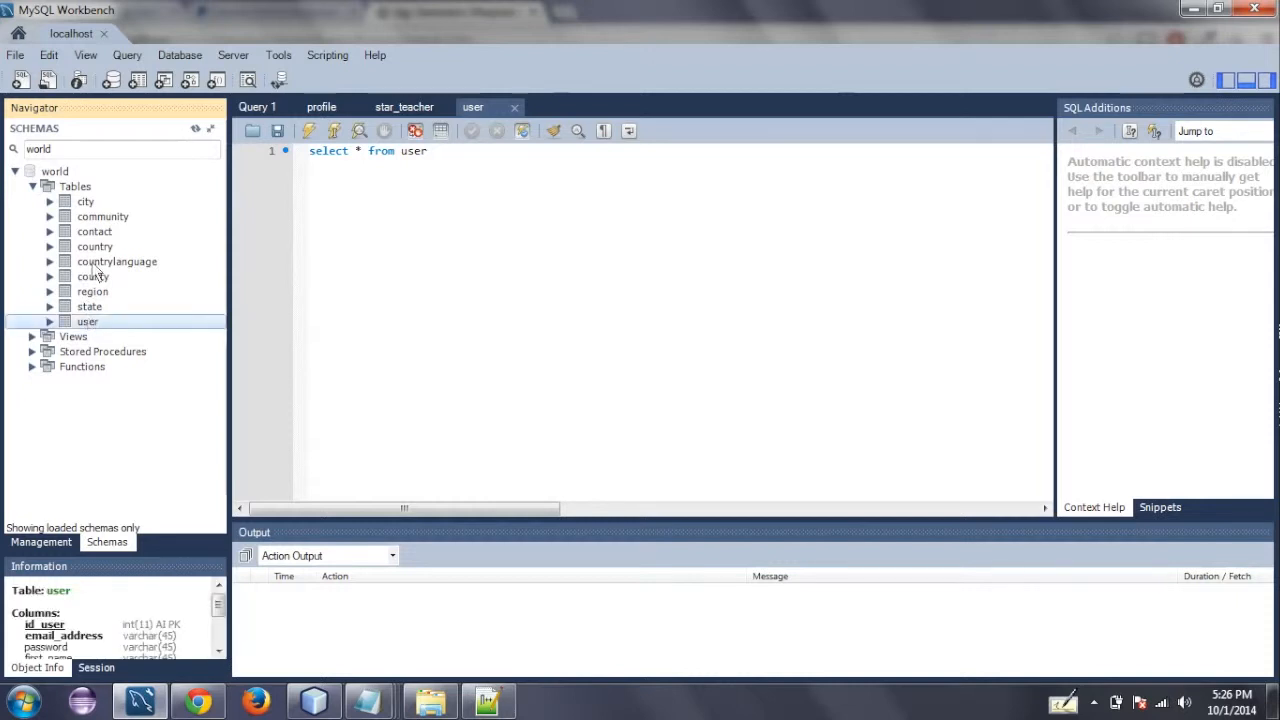
{"action": "left_click", "coordinate": [97, 233]}
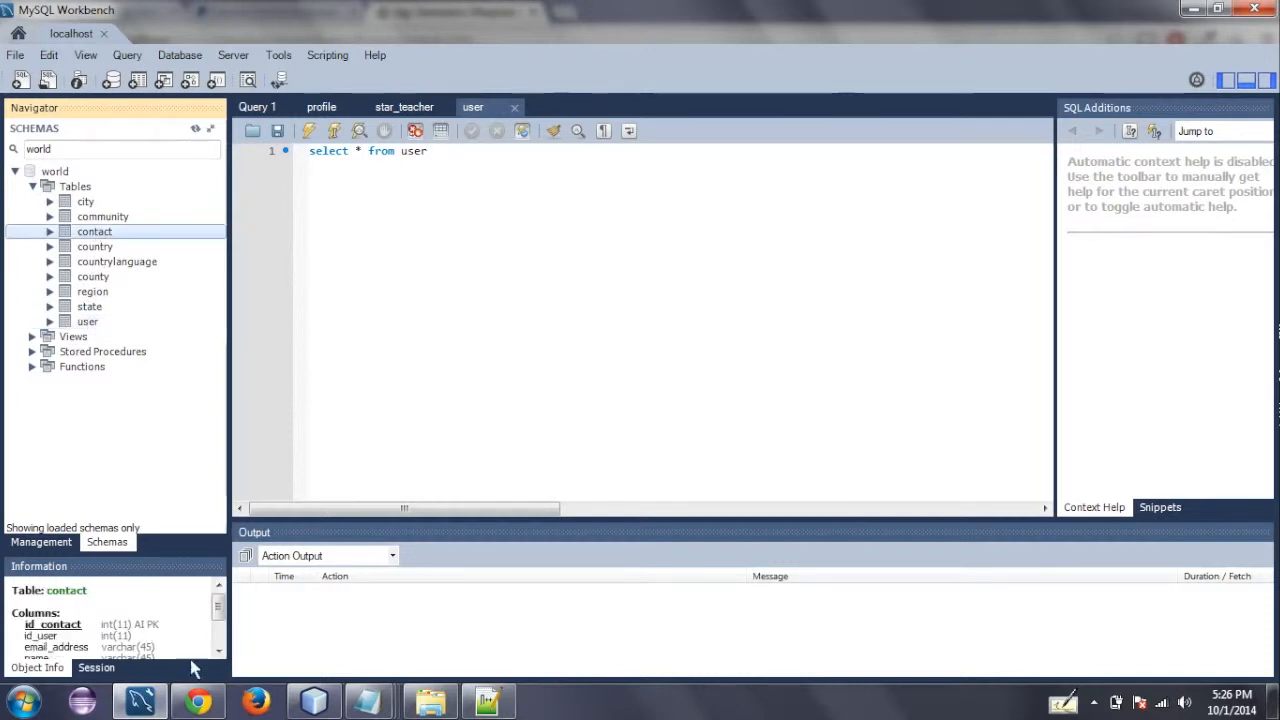
- Back in the Chrome browser, begin creating the project, naming it TestPayments and setting the database name to world
{"action": "left_click", "coordinate": [198, 703]}
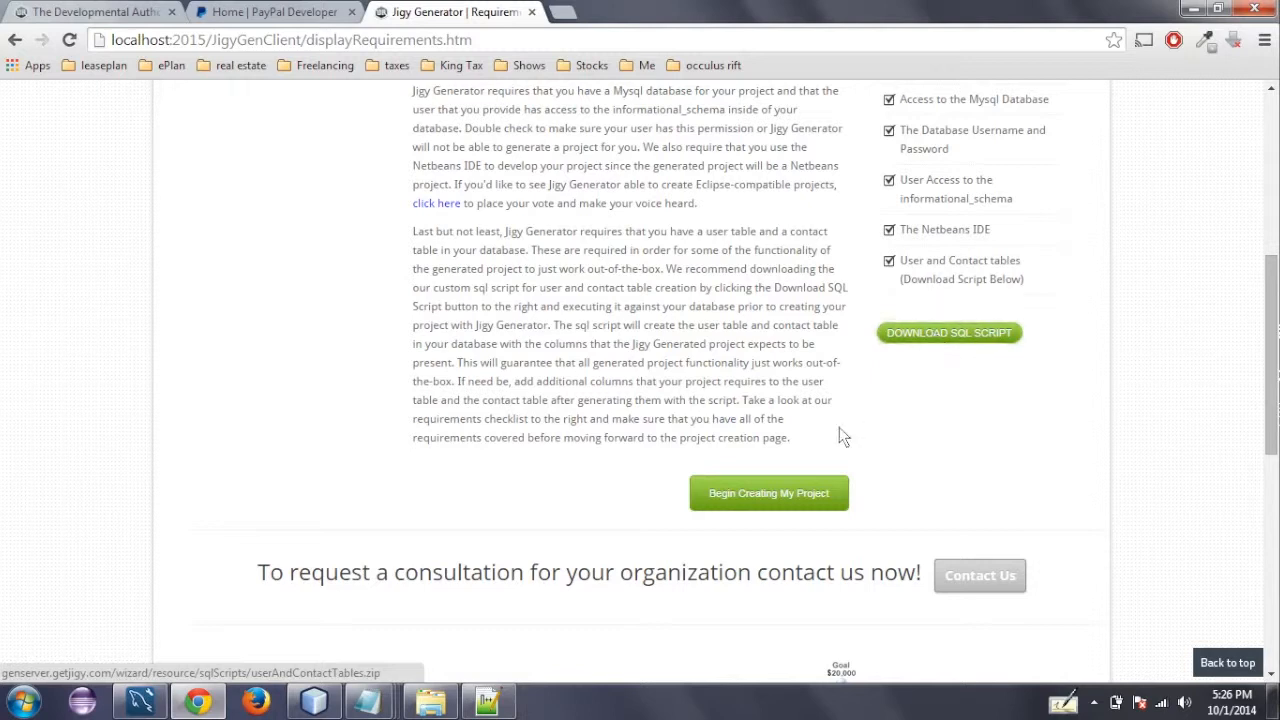
{"action": "left_click", "coordinate": [815, 488]}
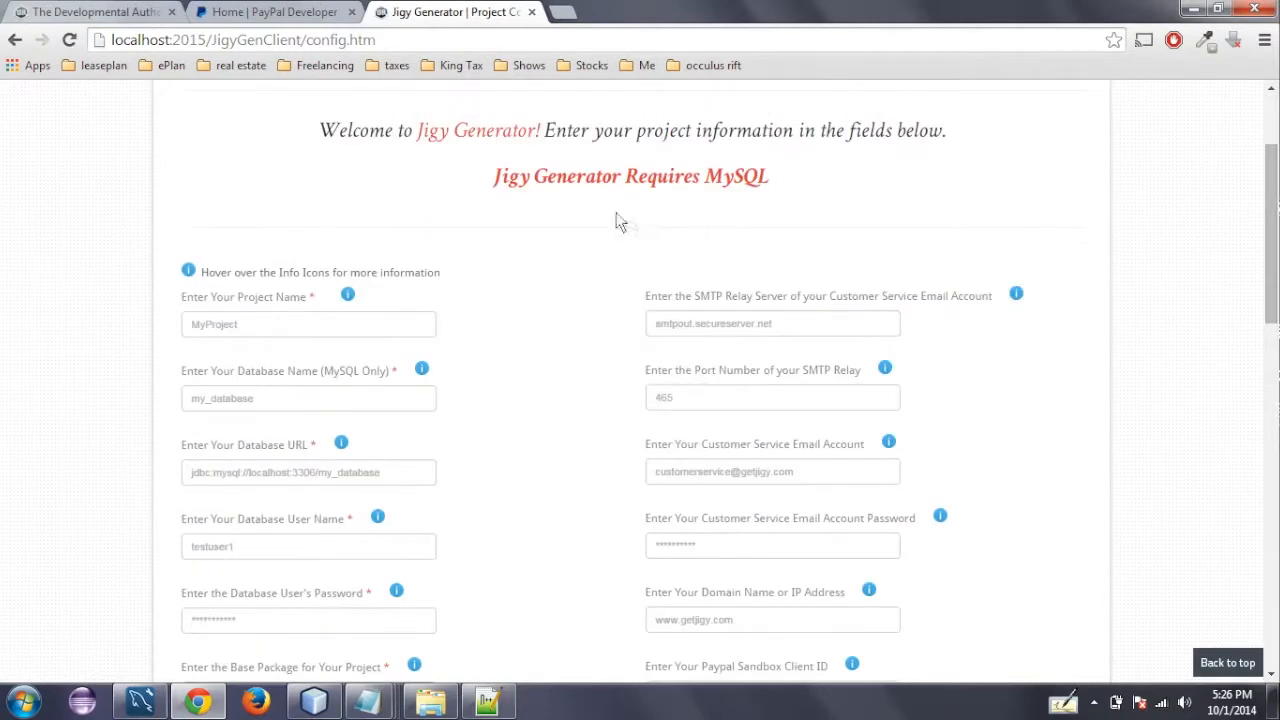
{"action": "left_click", "coordinate": [312, 326]}
{"action": "type", "text": "TestPay"}
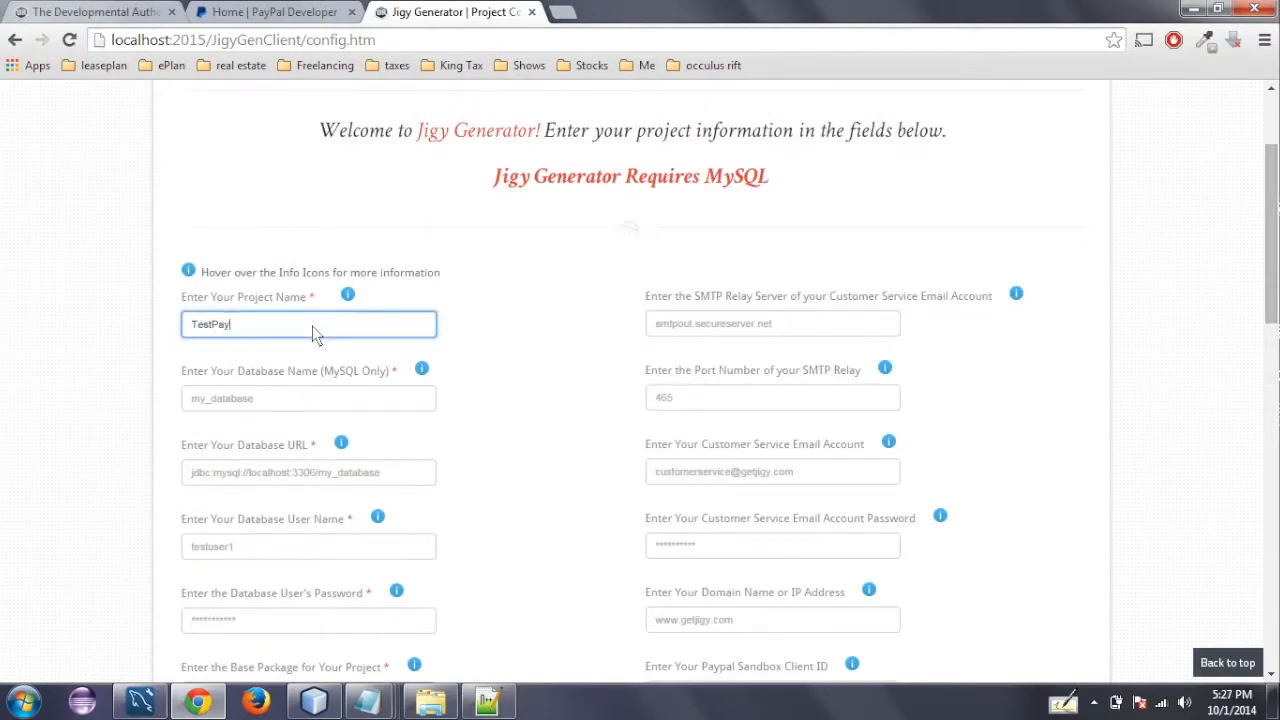
{"action": "type", "text": "ments"}
{"action": "left_click", "coordinate": [273, 406]}
{"action": "type", "text": "world"}
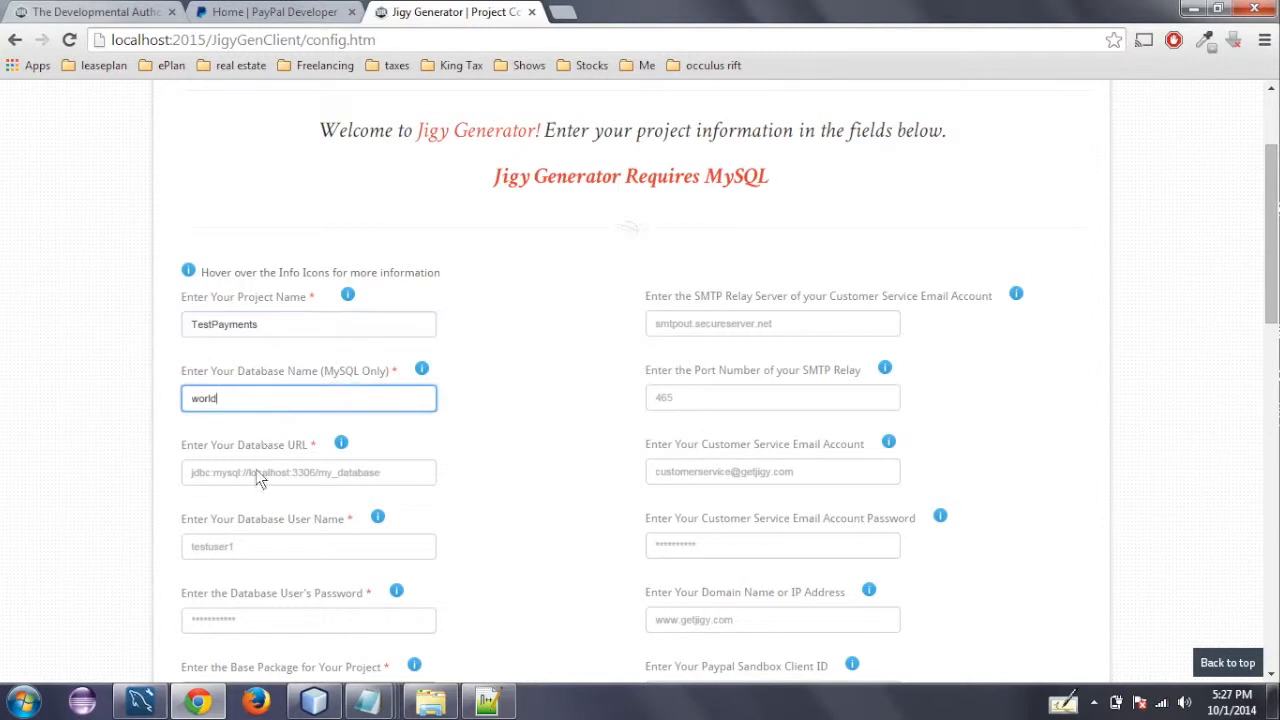
- Set the database URL to jdbc:mysql://localhost:3306/world
{"action": "left_click", "coordinate": [256, 472]}
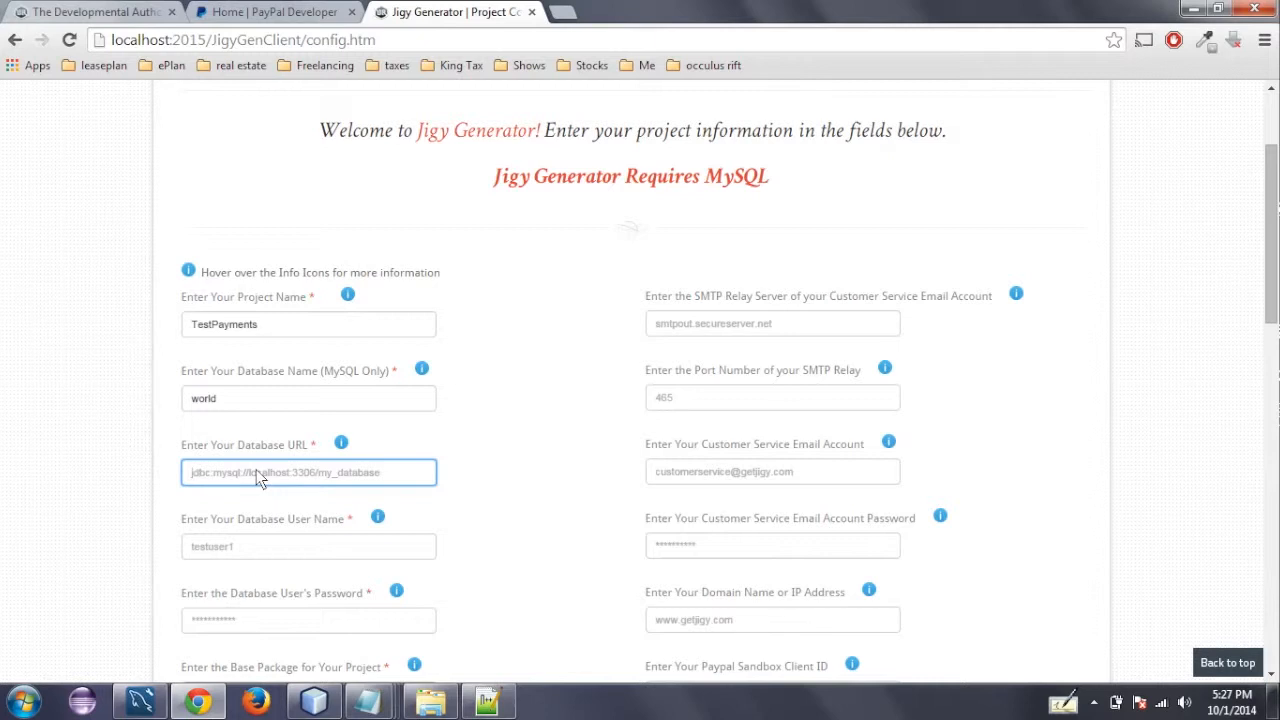
{"action": "type", "text": "jd"}
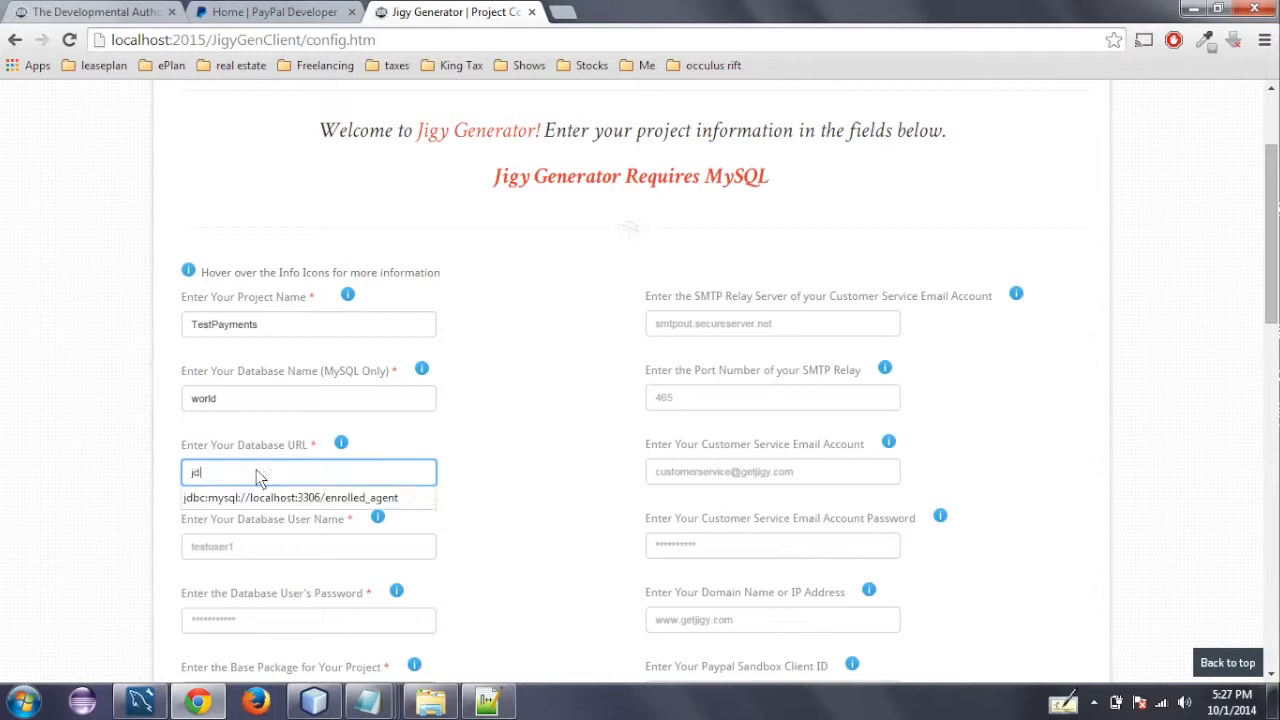
{"action": "type", "text": "bc"}
{"action": "key", "text": "Down"}
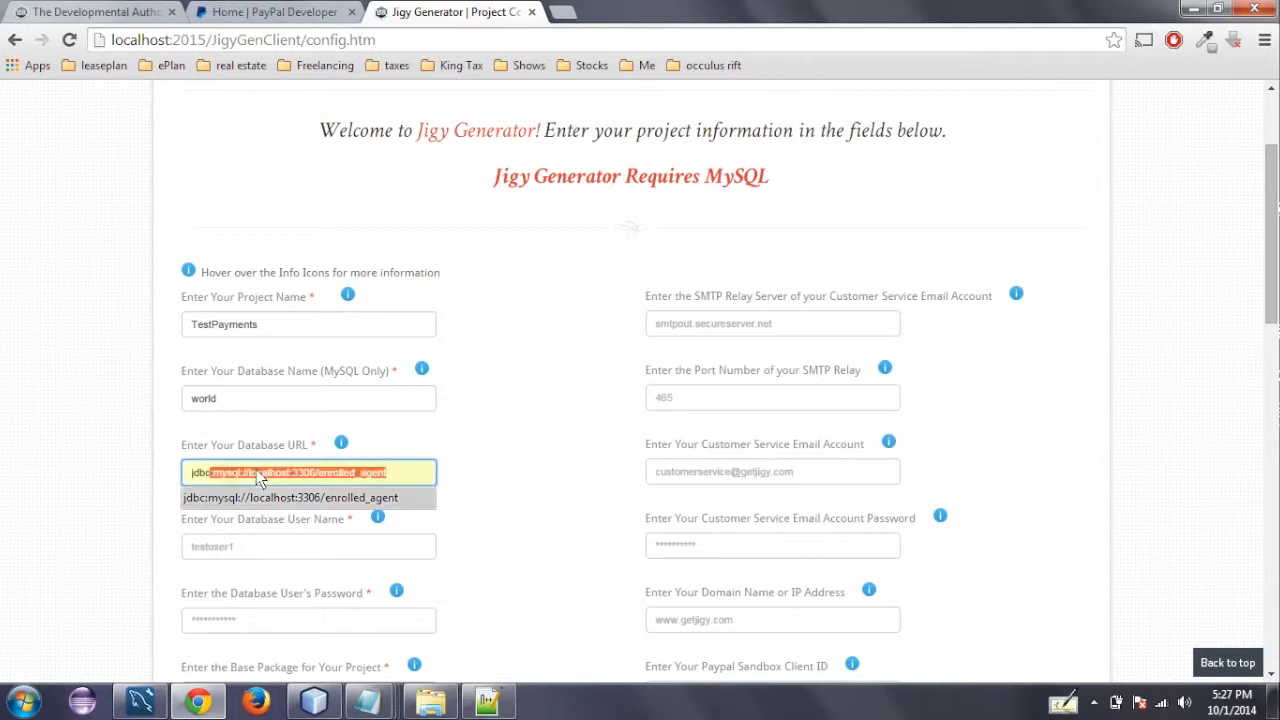
{"action": "key", "text": "Return"}
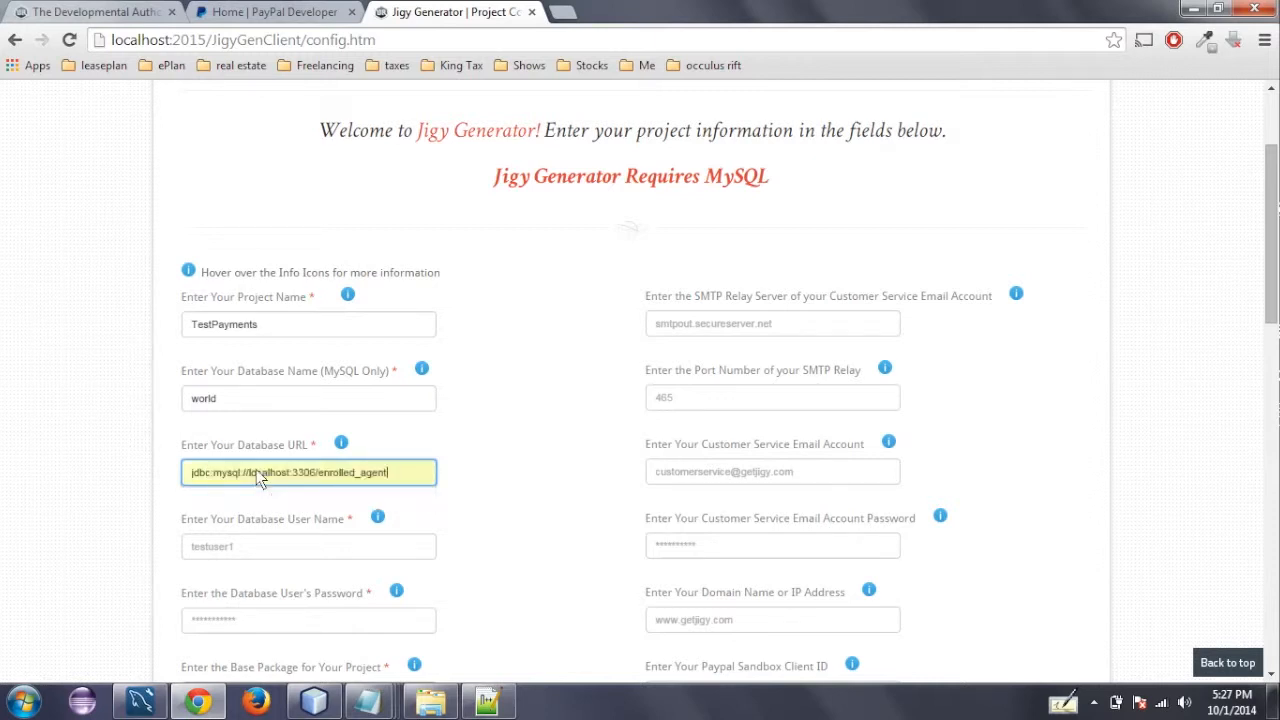
{"action": "key", "text": "BackSpace"}
{"action": "key", "text": "BackSpace"}
{"action": "key", "text": "BackSpace"}
{"action": "key", "text": "BackSpace"}
{"action": "key", "text": "BackSpace"}
{"action": "key", "text": "BackSpace"}
{"action": "key", "text": "BackSpace"}
{"action": "key", "text": "BackSpace"}
{"action": "key", "text": "BackSpace"}
{"action": "key", "text": "BackSpace"}
{"action": "key", "text": "BackSpace"}
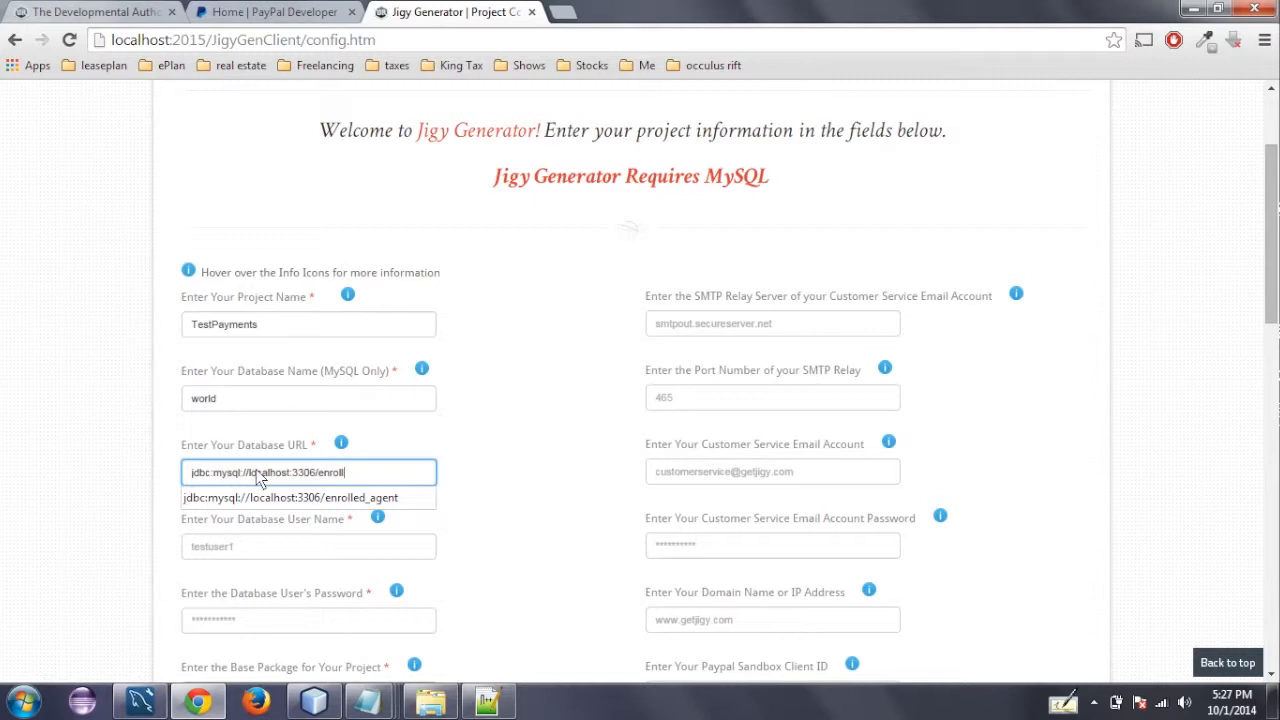
{"action": "key", "text": "BackSpace"}
{"action": "key", "text": "BackSpace"}
{"action": "key", "text": "BackSpace"}
{"action": "type", "text": "world"}
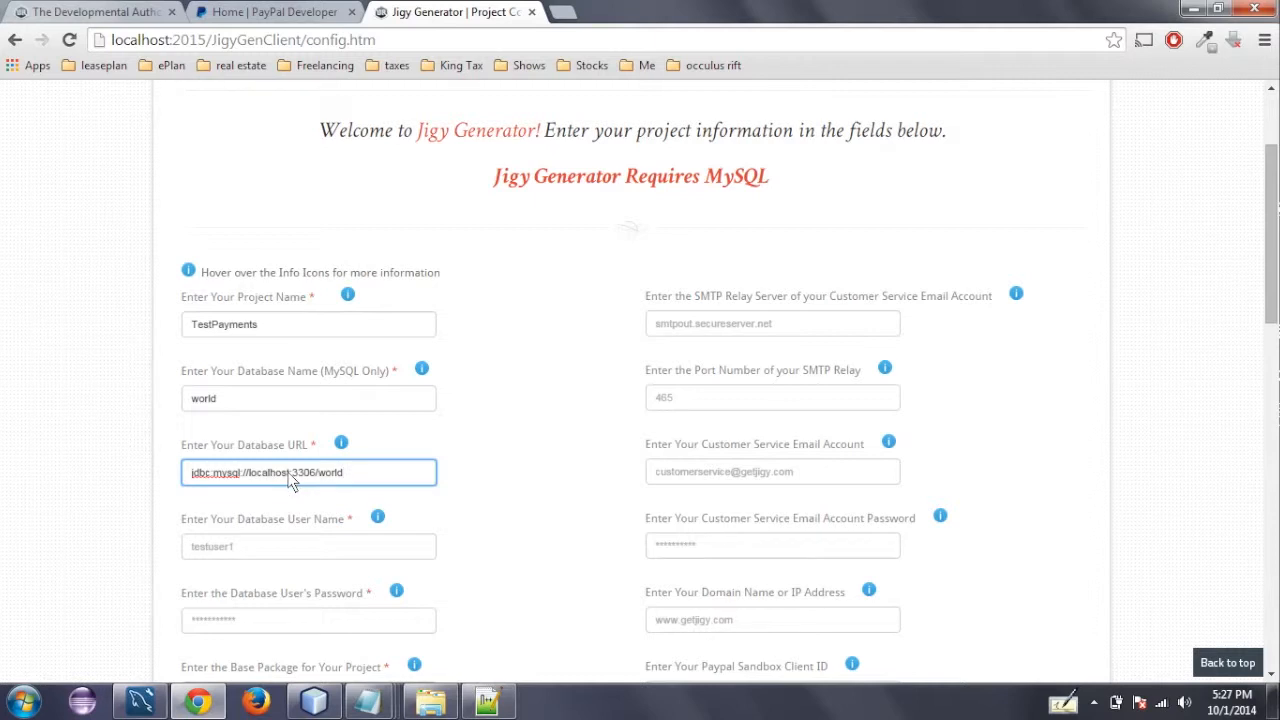
- Try replacing localhost in the database URL with a 192.168.1 network IP address, and undo the replacement
{"action": "left_click_drag", "start_coordinate": [289, 479], "coordinate": [250, 478]}
{"action": "left_click", "coordinate": [286, 474]}
{"action": "left_click_drag", "start_coordinate": [286, 476], "coordinate": [250, 476]}
{"action": "key", "text": "BackSpace"}
{"action": "type", "text": "122.168"}
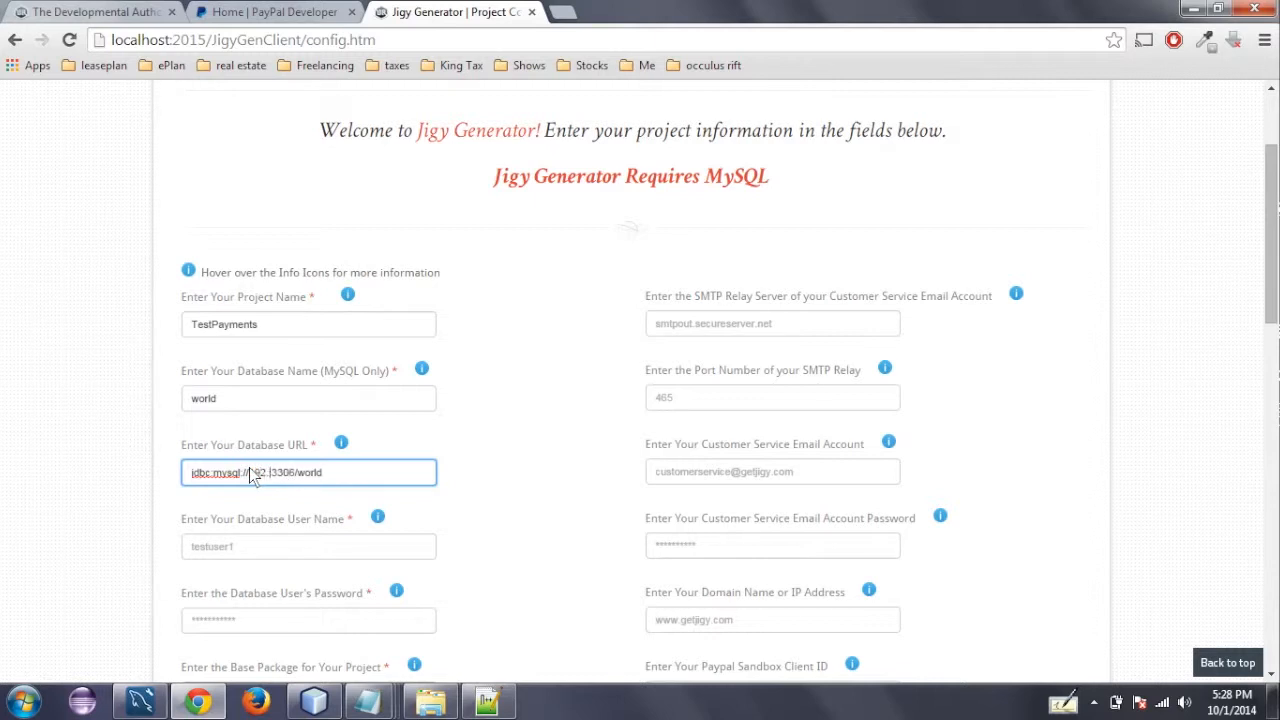
{"action": "type", "text": ".1.109"}
{"action": "key", "text": "ctrl+z"}
{"action": "key", "text": "Right"}
{"action": "key", "text": "shift+Right"}
{"action": "key", "text": "shift+Right"}
{"action": "key", "text": "shift+Right"}
{"action": "key", "text": "shift+Right"}
{"action": "key", "text": "Right"}
{"action": "key", "text": "Right"}
{"action": "key", "text": "Right"}
{"action": "key", "text": "Right"}
{"action": "key", "text": "Right"}
{"action": "key", "text": "Right"}
- Enter root as the database user name and fill in the database user's password
{"action": "left_click", "coordinate": [336, 546]}
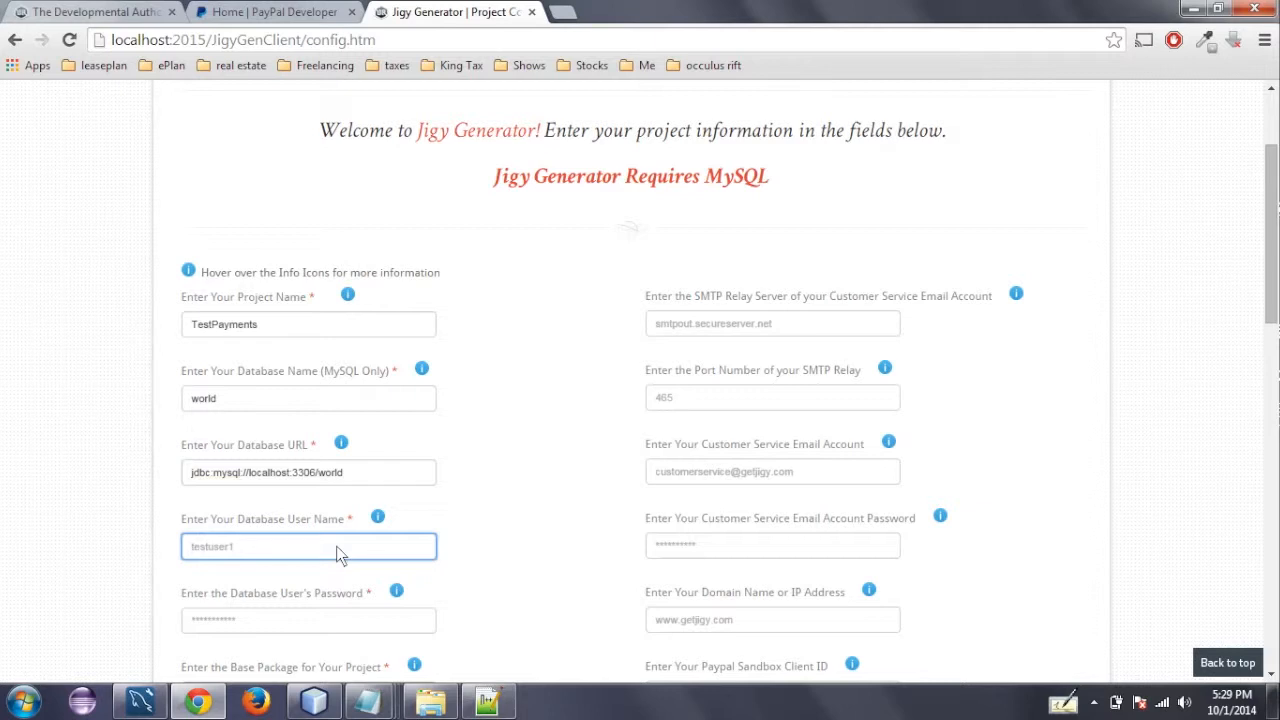
{"action": "type", "text": "root"}
{"action": "left_click", "coordinate": [493, 520]}
{"action": "left_click", "coordinate": [342, 628]}
{"action": "left_click", "coordinate": [342, 626]}
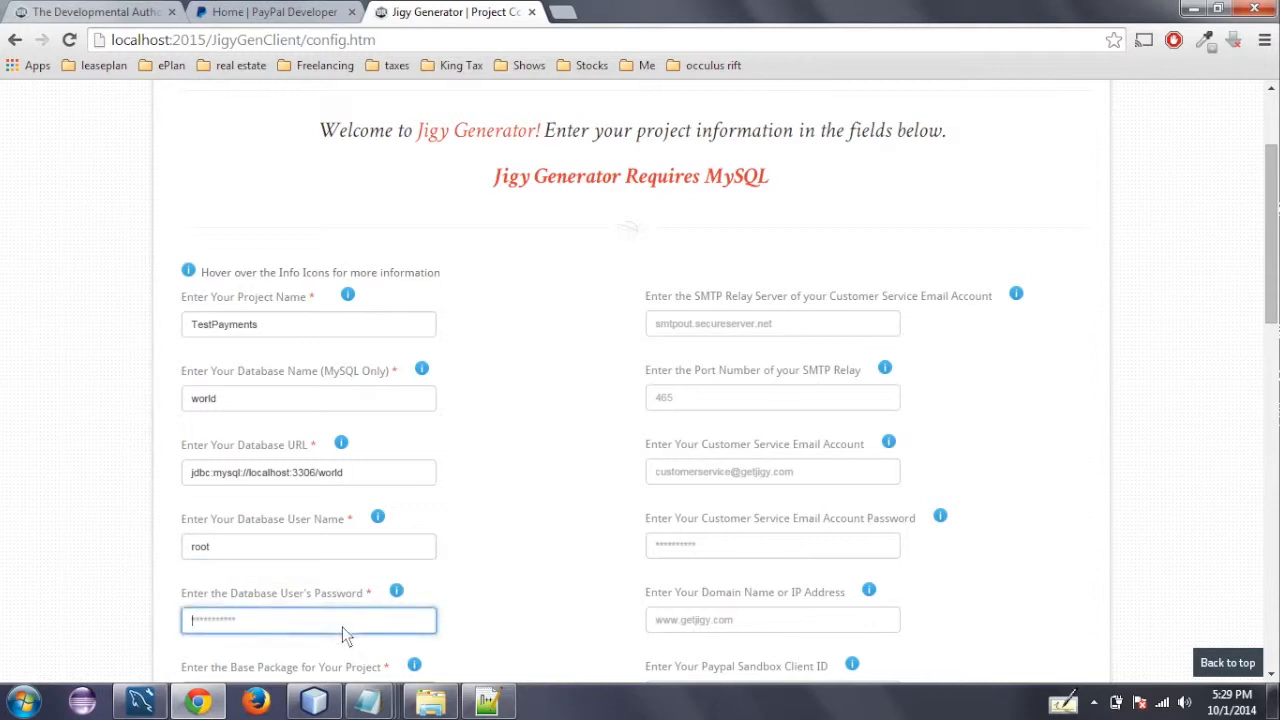
{"action": "type", "text": "••••••••••••••••••••"}
- Set the project's base package to com.testpayments
{"action": "left_click_drag", "start_coordinate": [1275, 204], "coordinate": [1275, 274]}
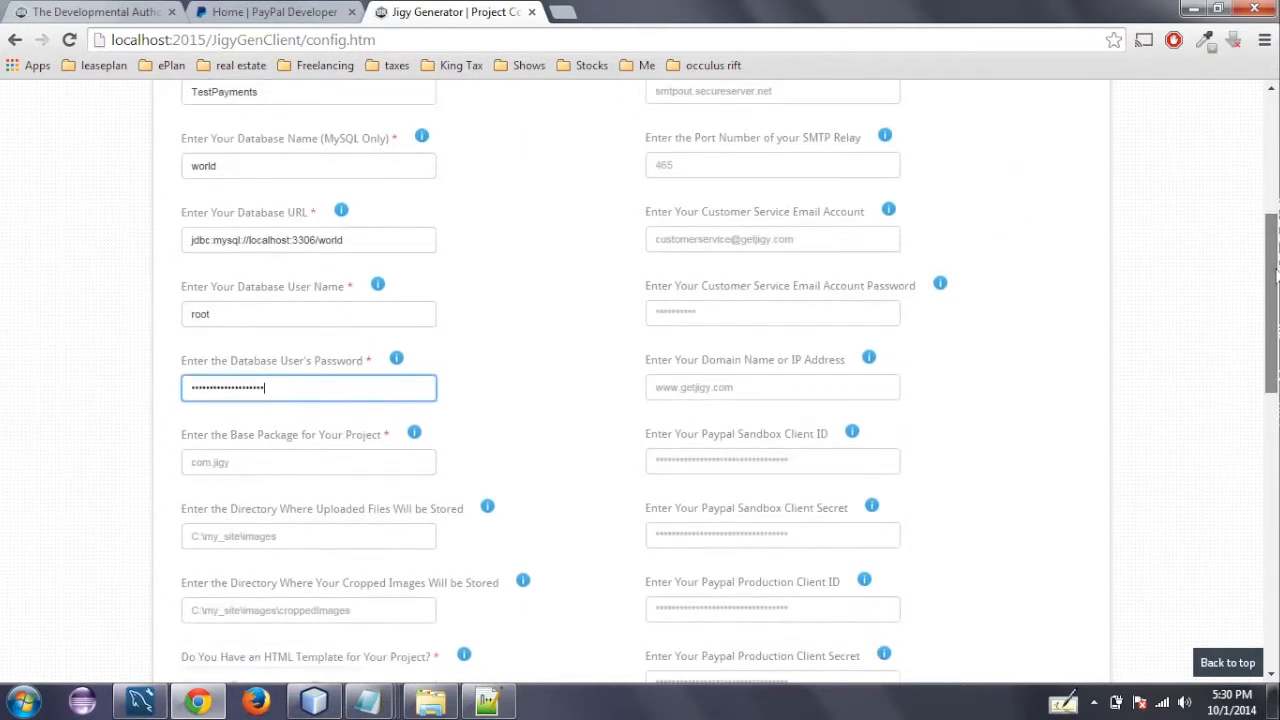
{"action": "left_click", "coordinate": [320, 467]}
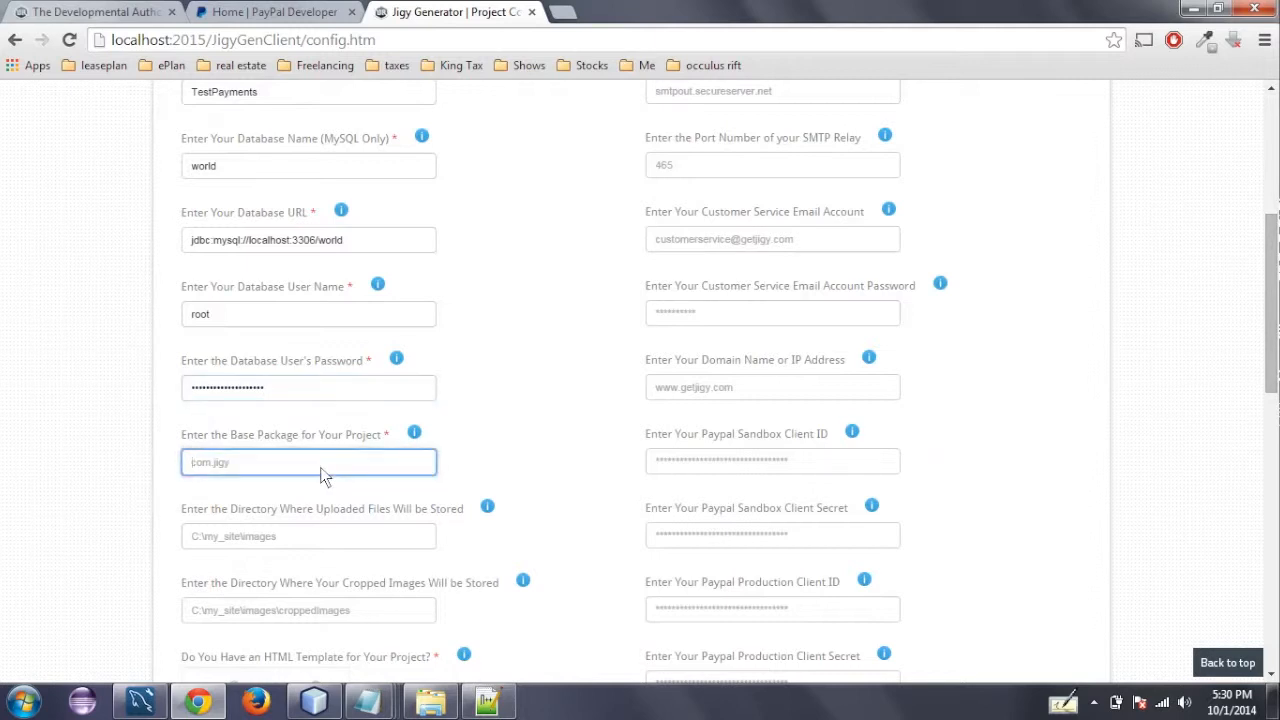
{"action": "type", "text": "com"}
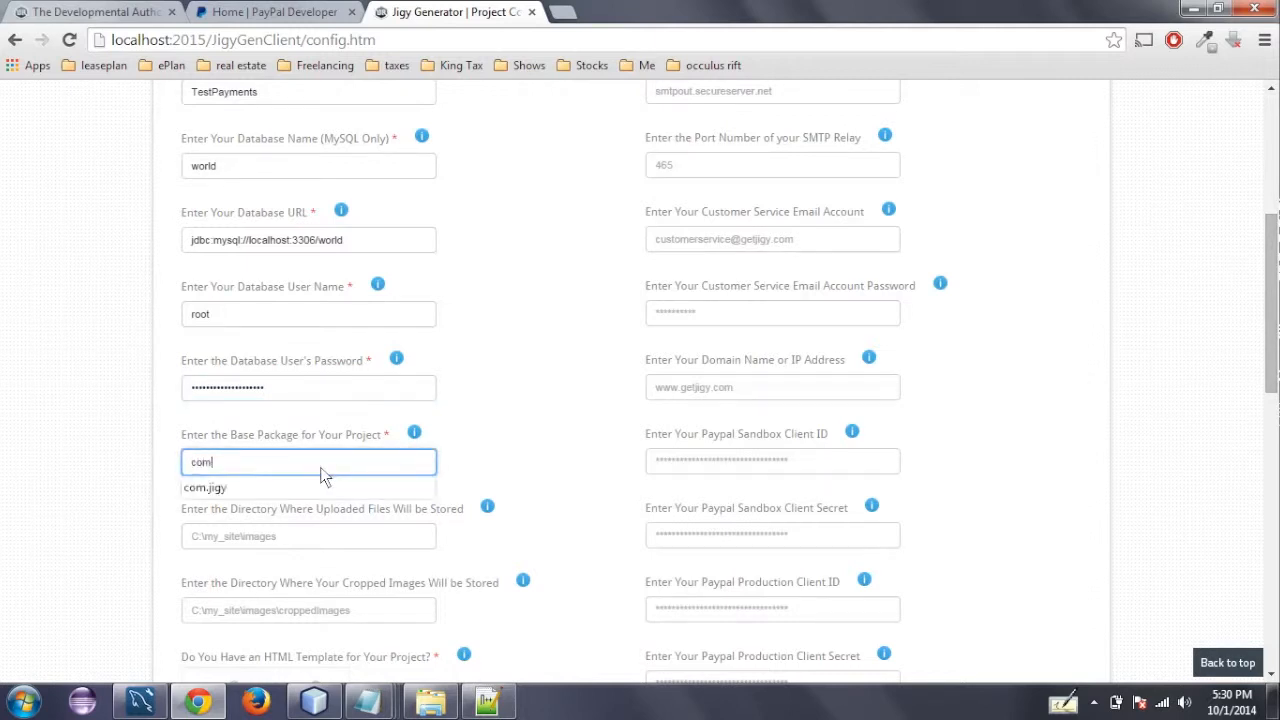
{"action": "type", "text": ".test"}
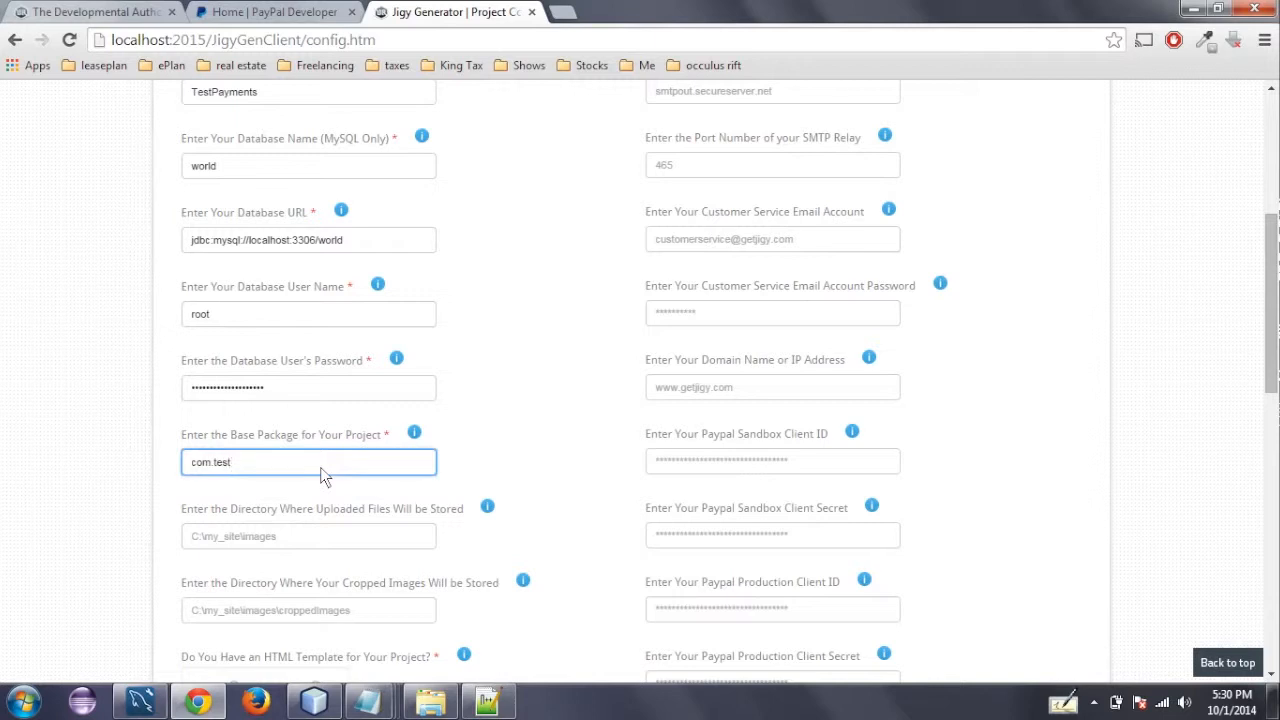
{"action": "type", "text": "payments"}
- Copy the getjigy folder path from Windows Explorer and enter C:\Users\admin\Desktop\getjigy as the application's unzip directory
{"action": "left_click_drag", "start_coordinate": [1273, 252], "coordinate": [1274, 340]}
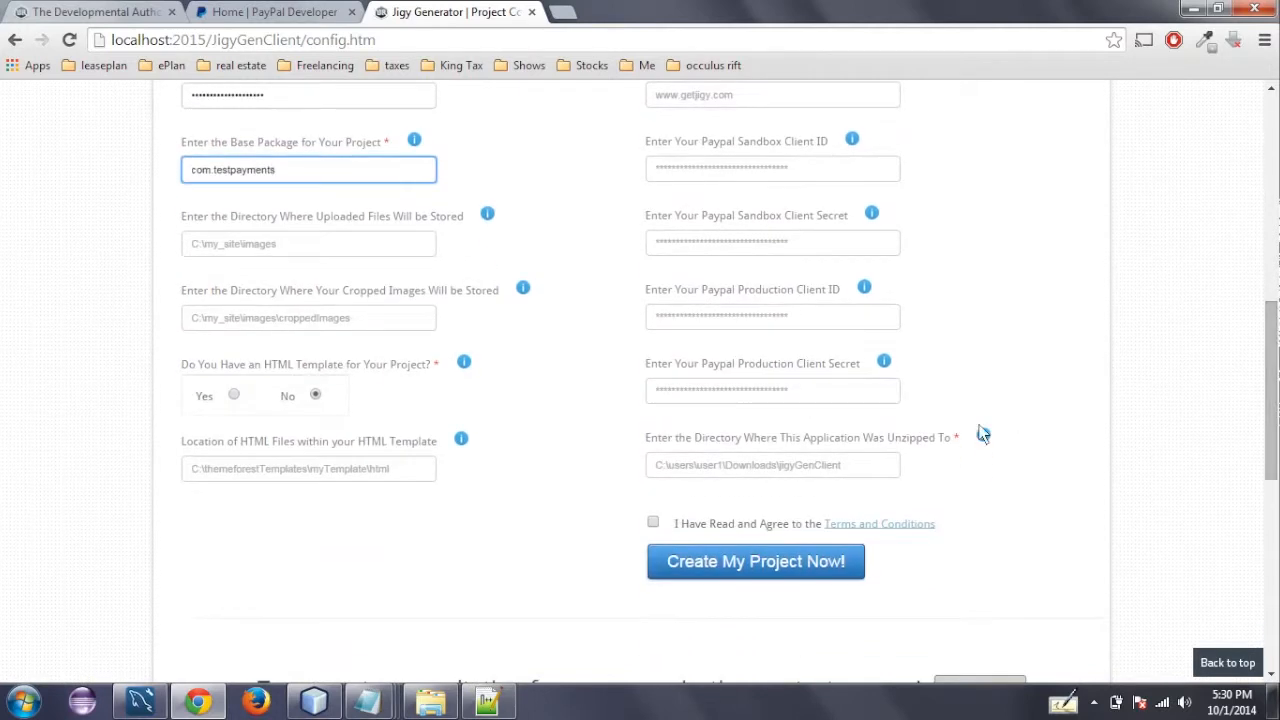
{"action": "left_click", "coordinate": [819, 472]}
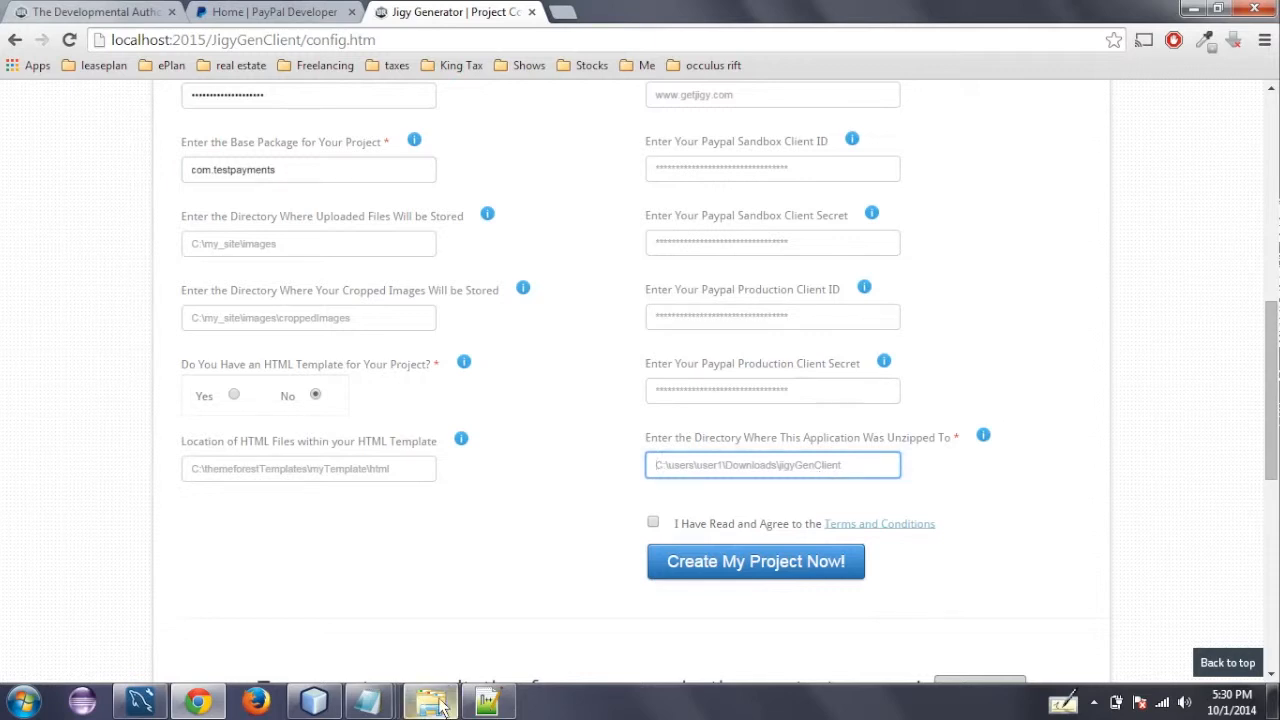
{"action": "mouse_move", "coordinate": [430, 702]}
{"action": "left_click", "coordinate": [428, 628]}
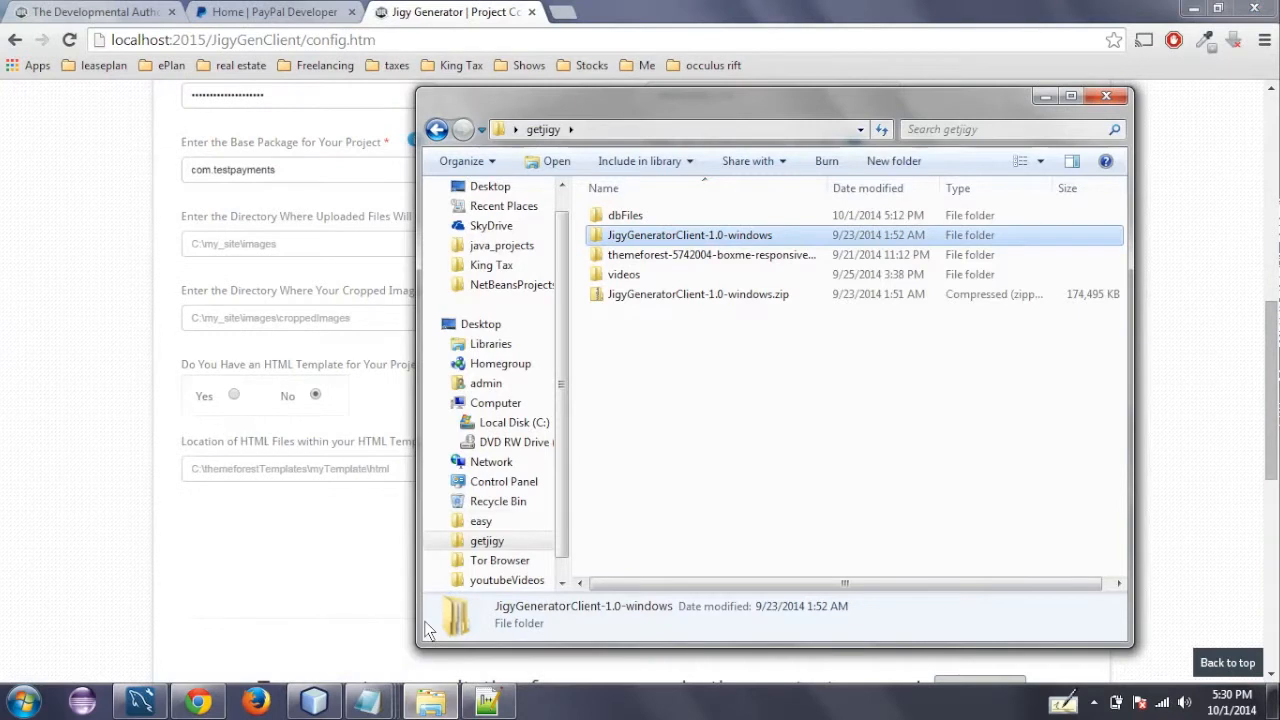
{"action": "left_click", "coordinate": [648, 237]}
{"action": "left_click", "coordinate": [632, 133]}
{"action": "key", "text": "ctrl+c"}
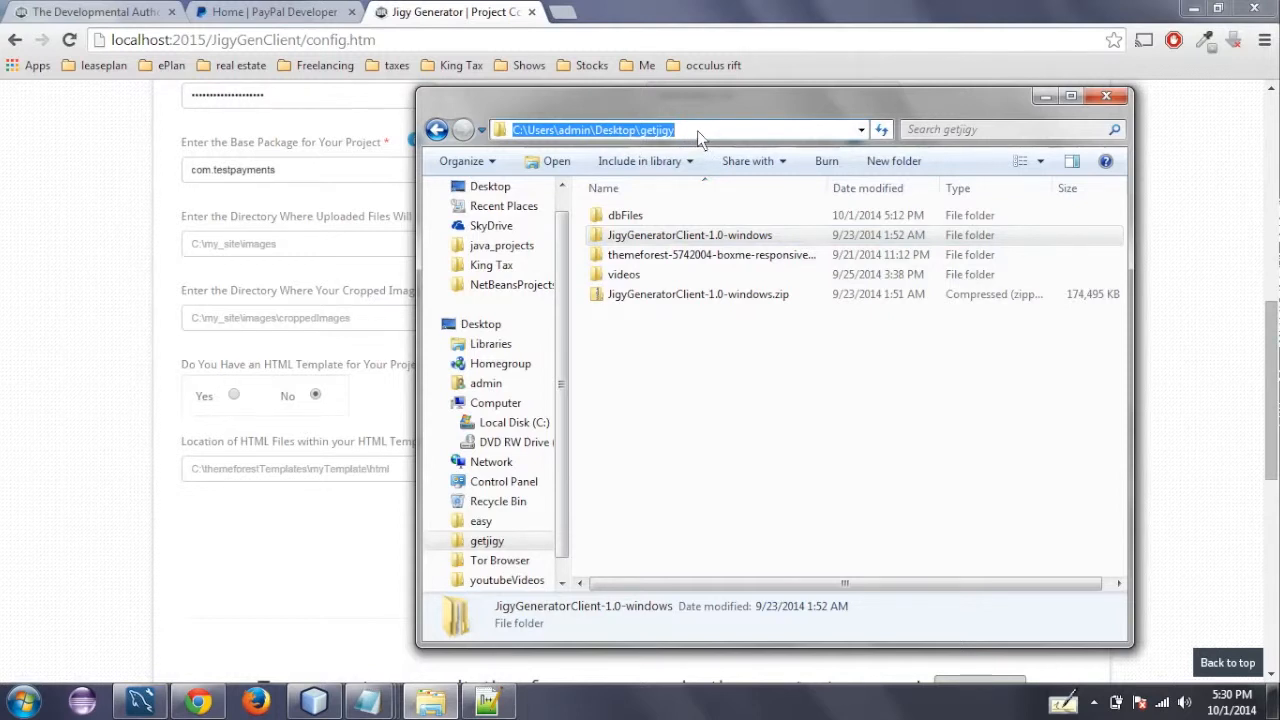
{"action": "left_click", "coordinate": [286, 566]}
{"action": "left_click", "coordinate": [765, 470]}
{"action": "key", "text": "ctrl+v"}
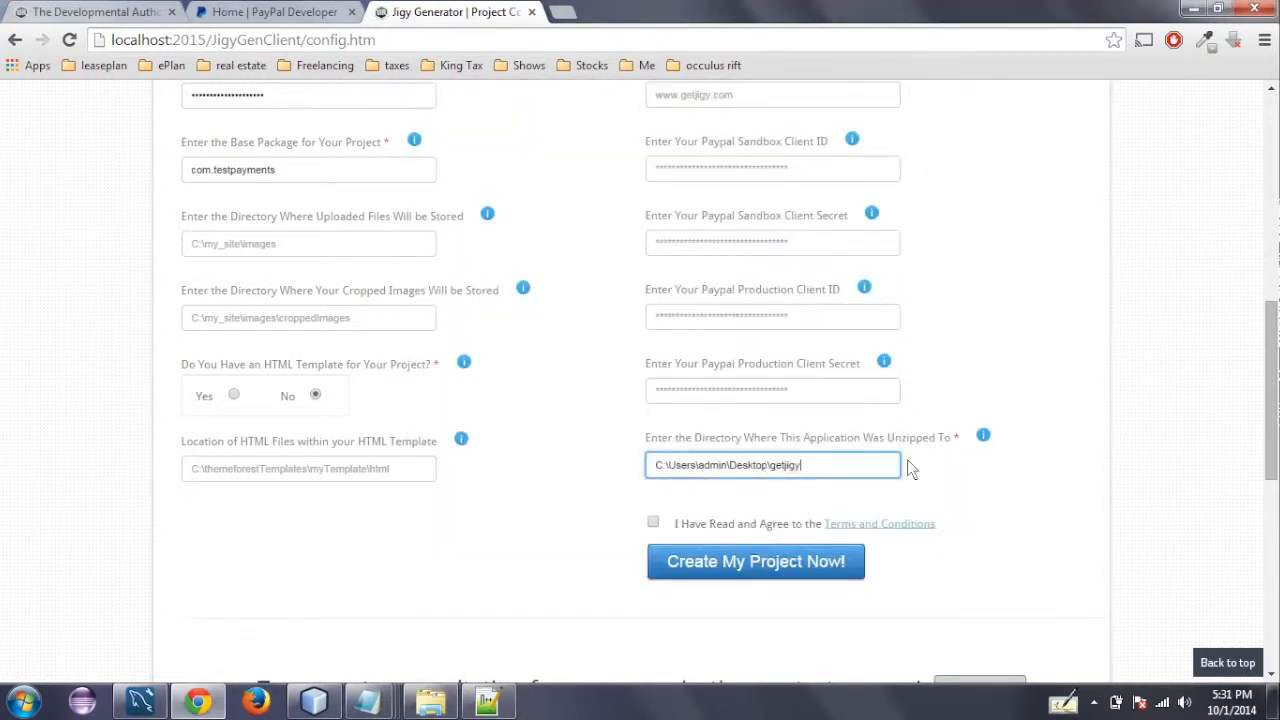
{"action": "scroll", "coordinate": [1272, 360], "scroll_direction": "up", "scroll_amount": 2}
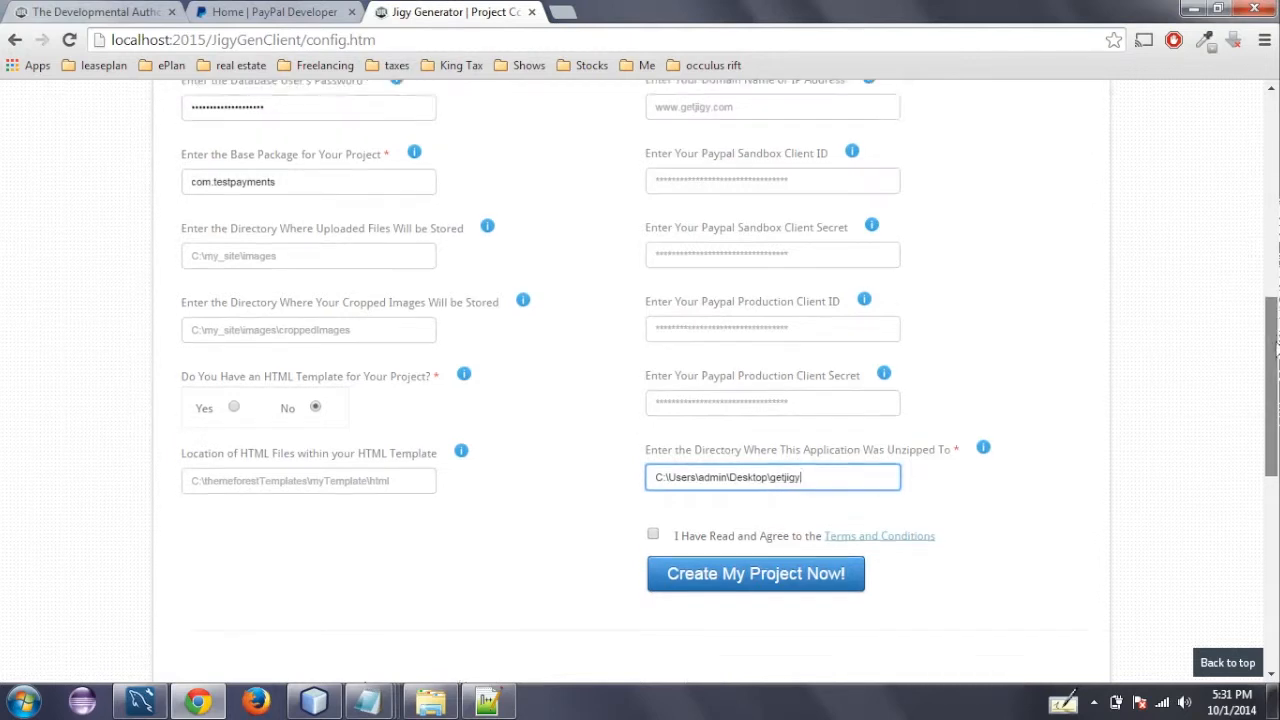
- View the PayPal Developer home page and return to the project configuration form
{"action": "scroll", "coordinate": [1274, 345], "scroll_direction": "up", "scroll_amount": 2}
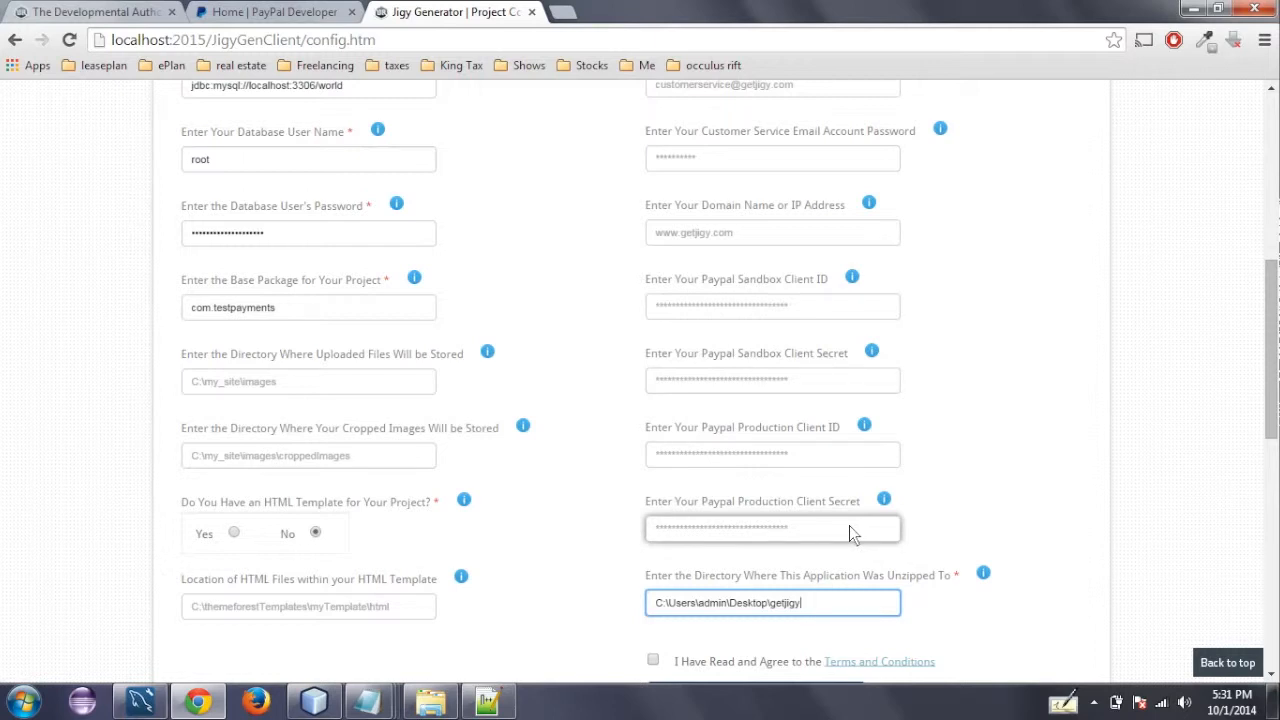
{"action": "left_click", "coordinate": [318, 20]}
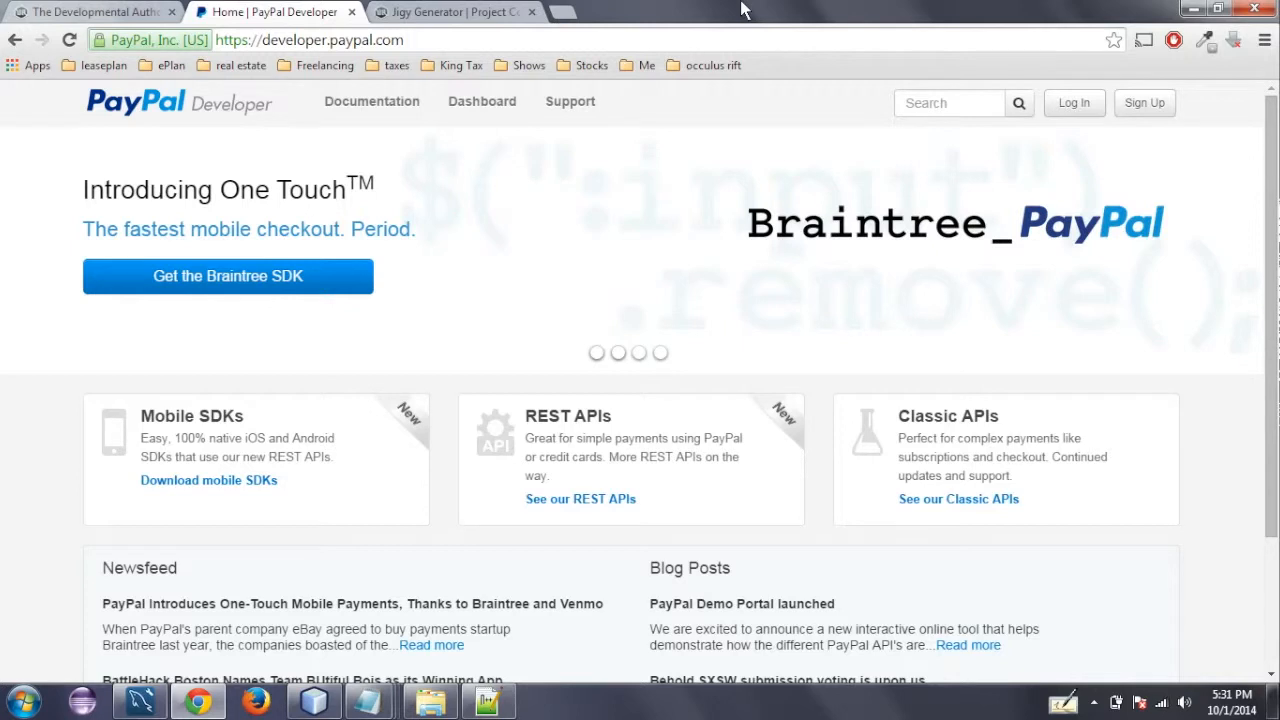
{"action": "left_click", "coordinate": [466, 10]}
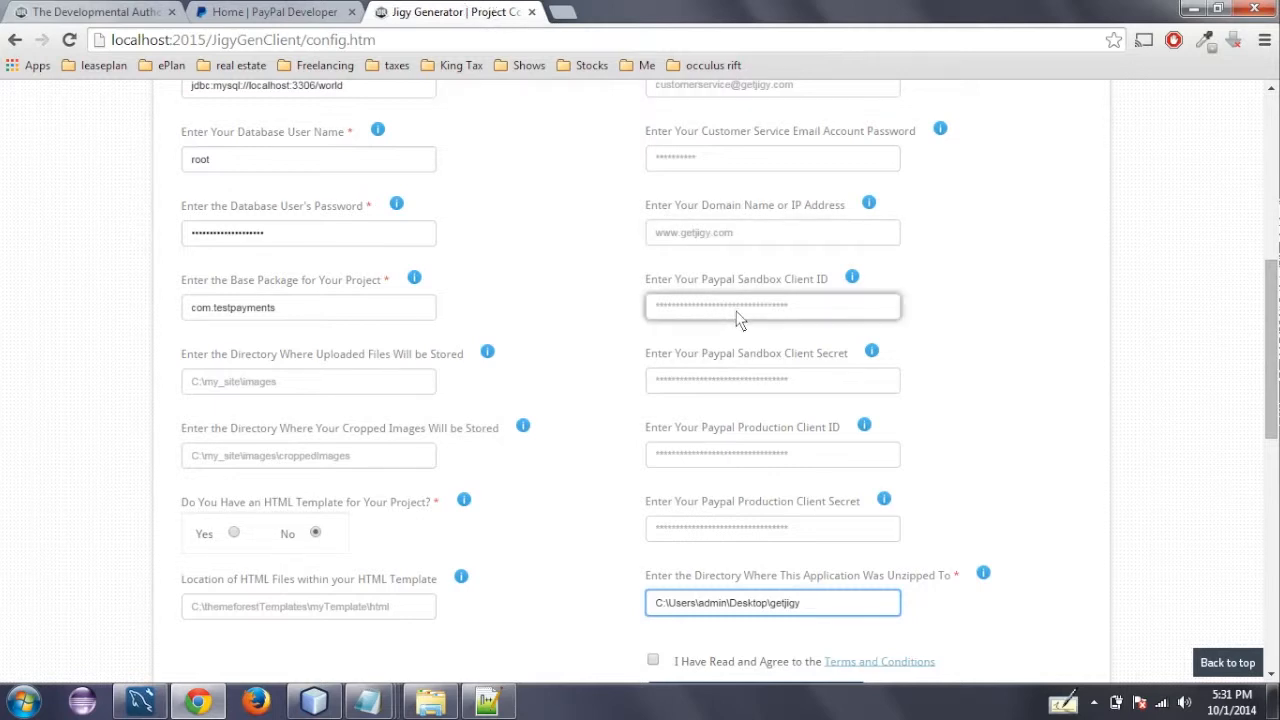
- Copy the clientID value from sdk_config.properties in Notepad++ and enter it as both the PayPal Sandbox and Production Client ID
{"action": "left_click", "coordinate": [481, 704]}
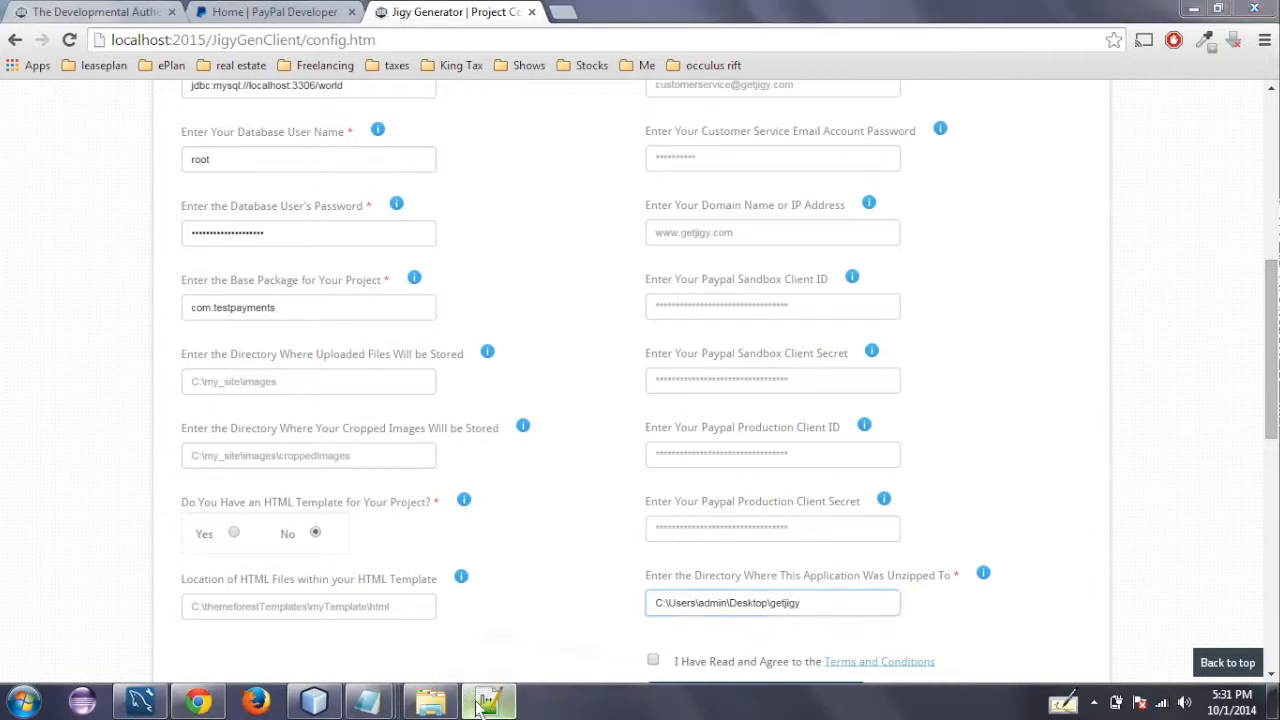
{"action": "left_click_drag", "start_coordinate": [571, 490], "coordinate": [117, 497]}
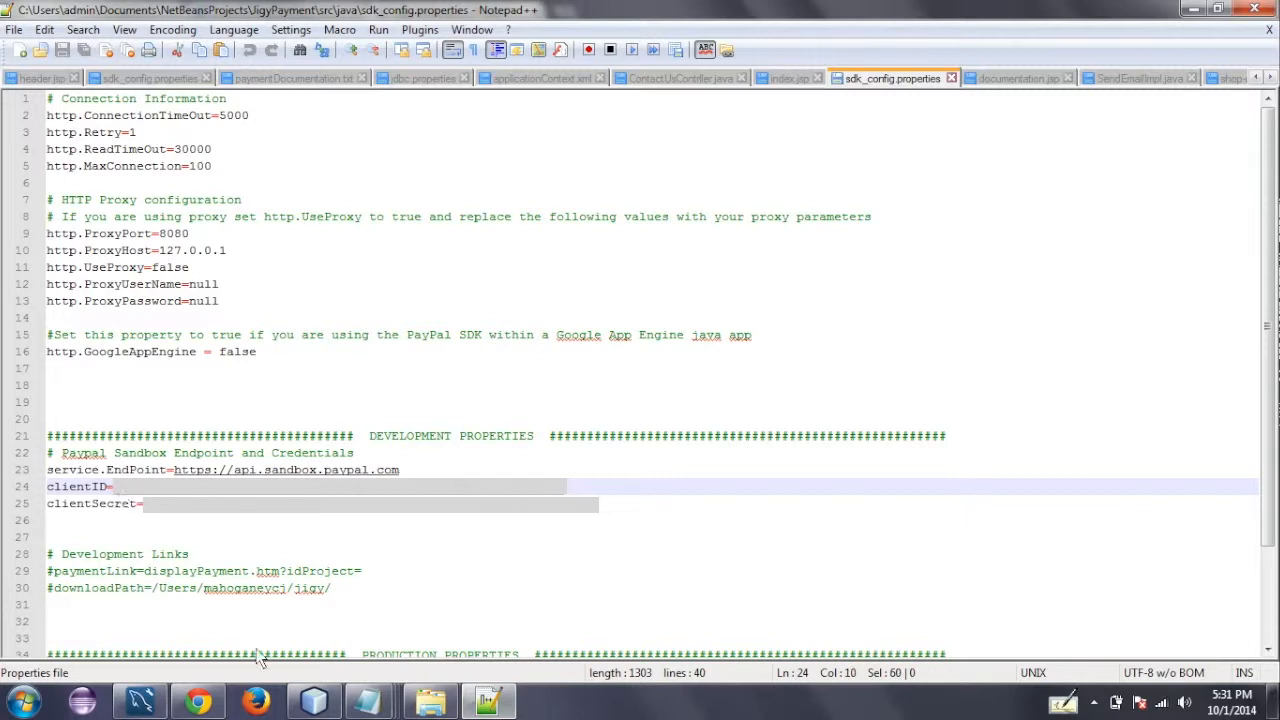
{"action": "left_click", "coordinate": [205, 703]}
{"action": "left_click", "coordinate": [742, 318]}
{"action": "key", "text": "ctrl+v"}
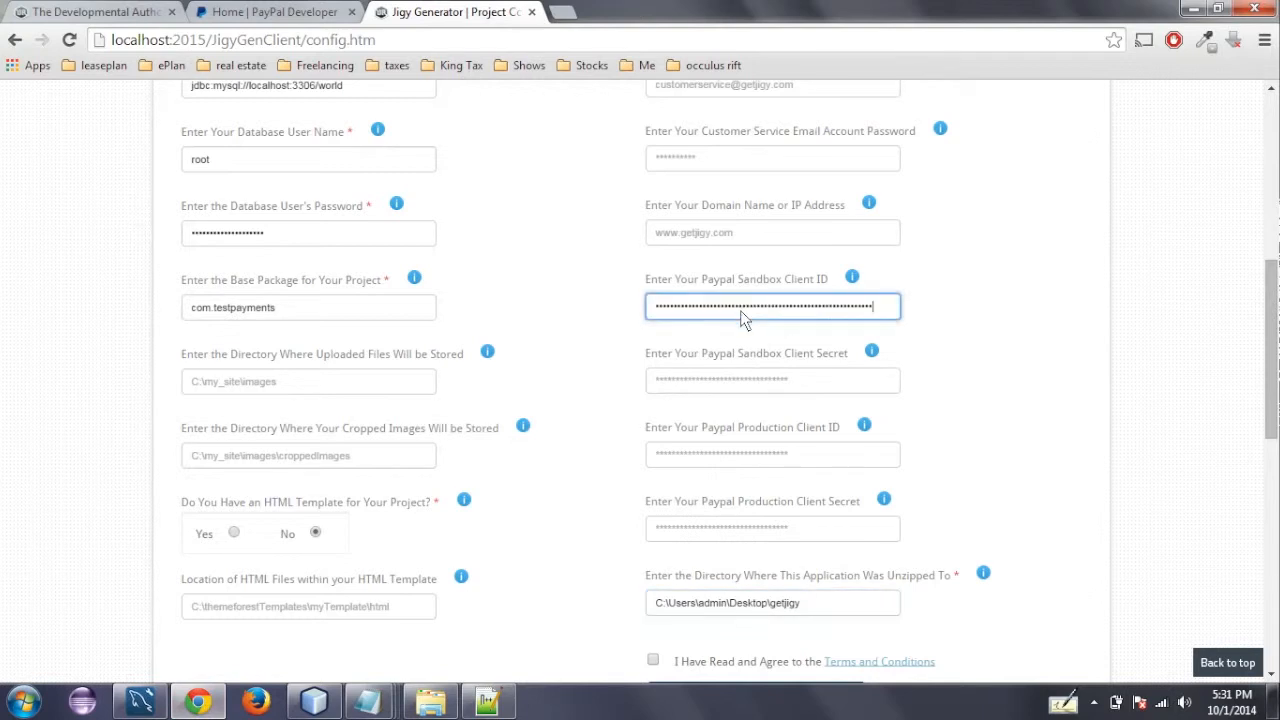
{"action": "left_click", "coordinate": [766, 452]}
{"action": "key", "text": "ctrl+v"}
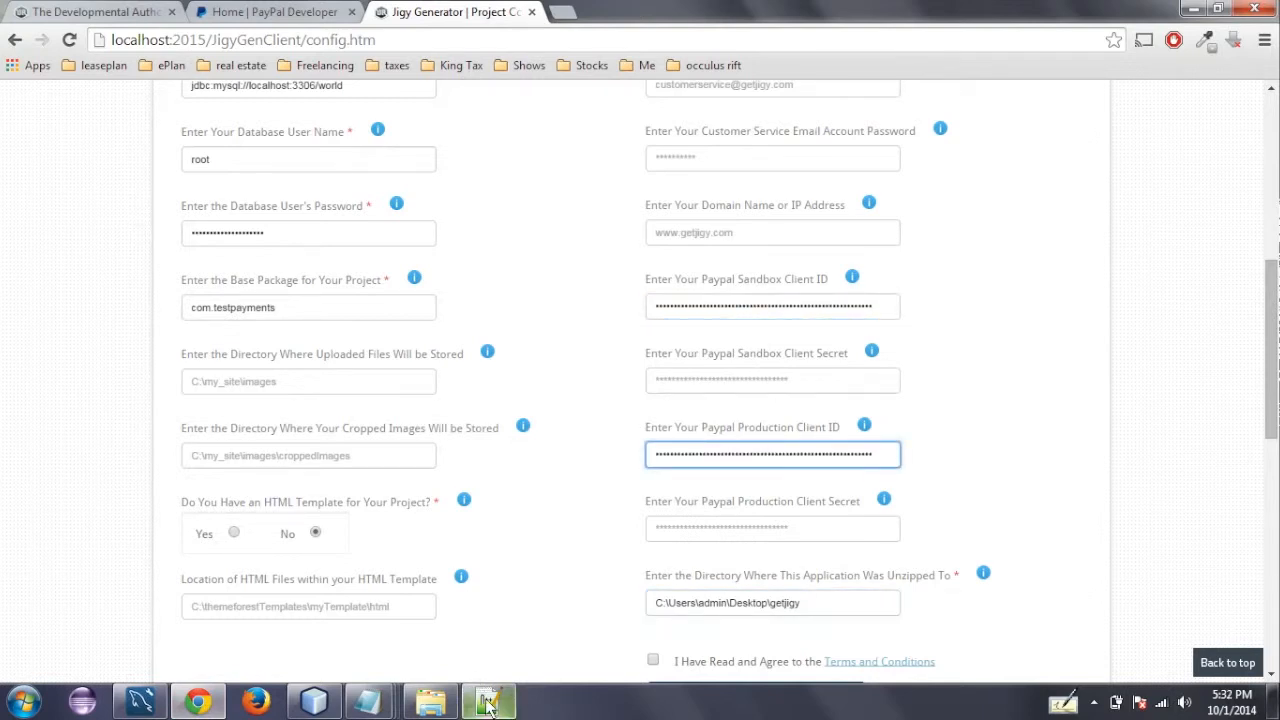
- Copy the clientSecret value from sdk_config.properties in Notepad++ and enter it as both the PayPal Sandbox and Production Client Secret
{"action": "left_click", "coordinate": [501, 633]}
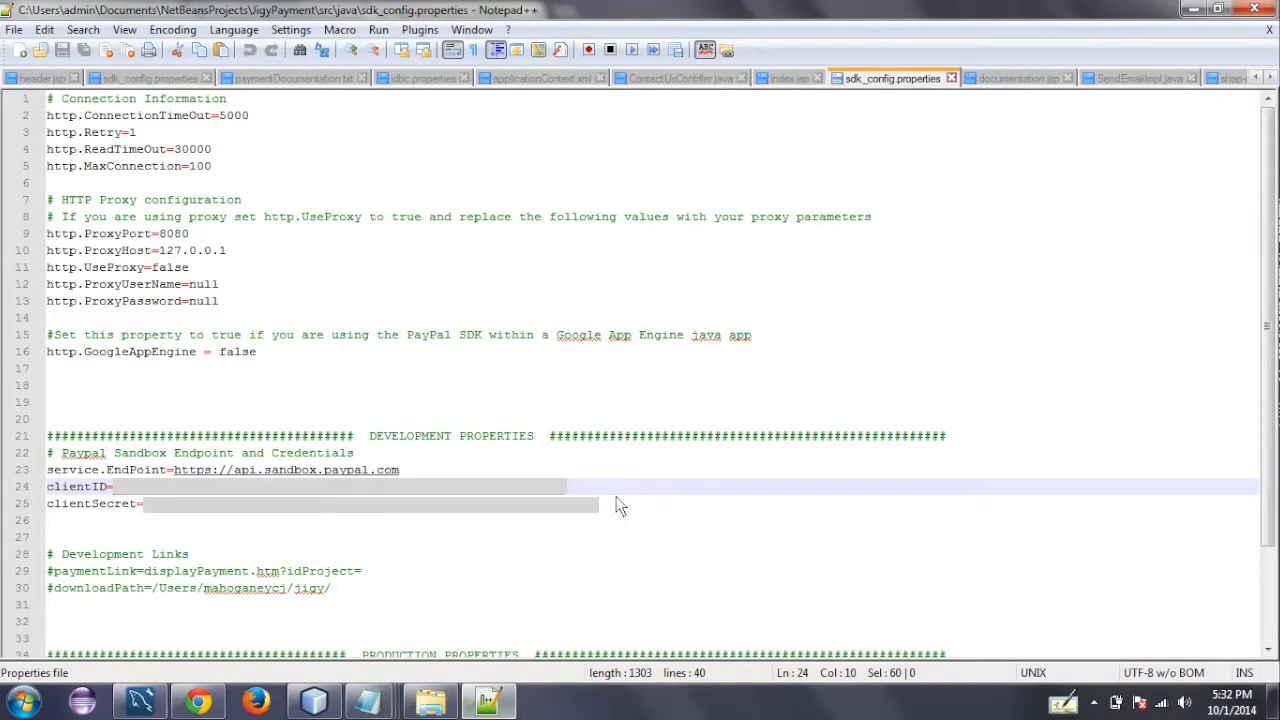
{"action": "left_click_drag", "start_coordinate": [612, 503], "coordinate": [148, 512]}
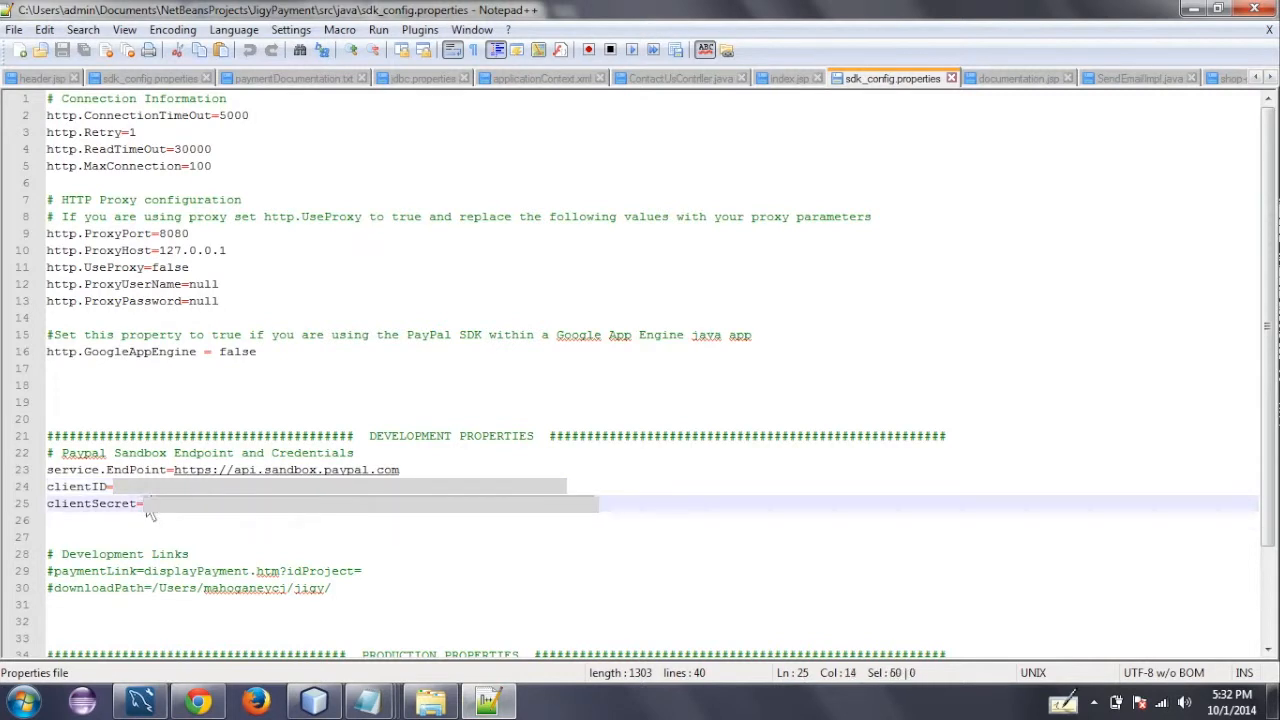
{"action": "left_click", "coordinate": [198, 703]}
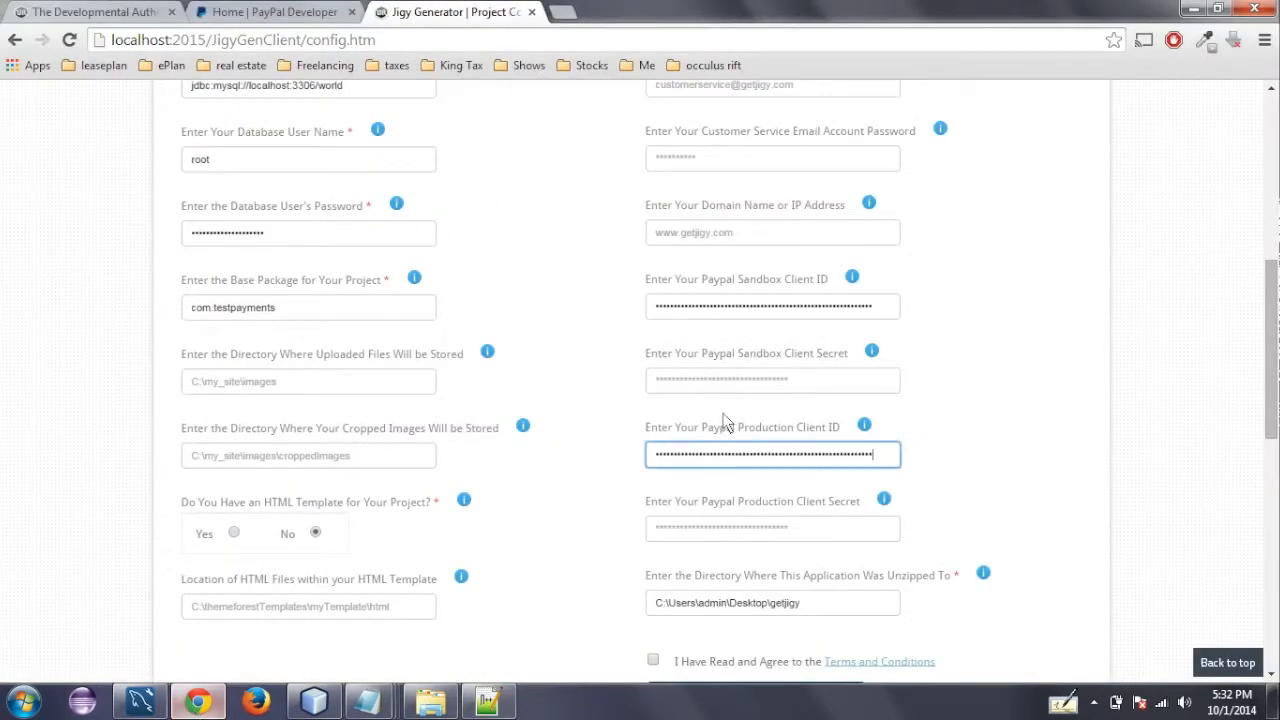
{"action": "left_click", "coordinate": [726, 389]}
{"action": "key", "text": "ctrl+v"}
{"action": "left_click", "coordinate": [741, 525]}
{"action": "key", "text": "ctrl+v"}
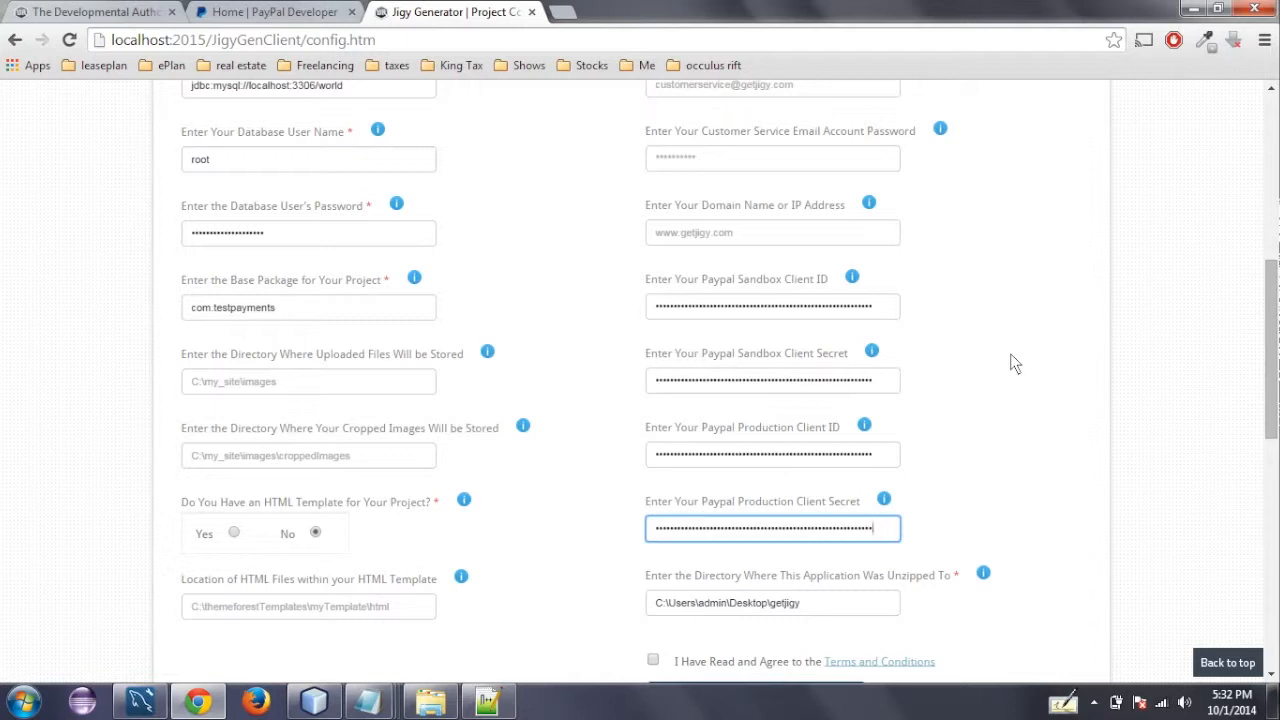
- Agree to the Terms and Conditions and create the project
{"action": "scroll", "coordinate": [1255, 340], "scroll_direction": "down", "scroll_amount": 2}
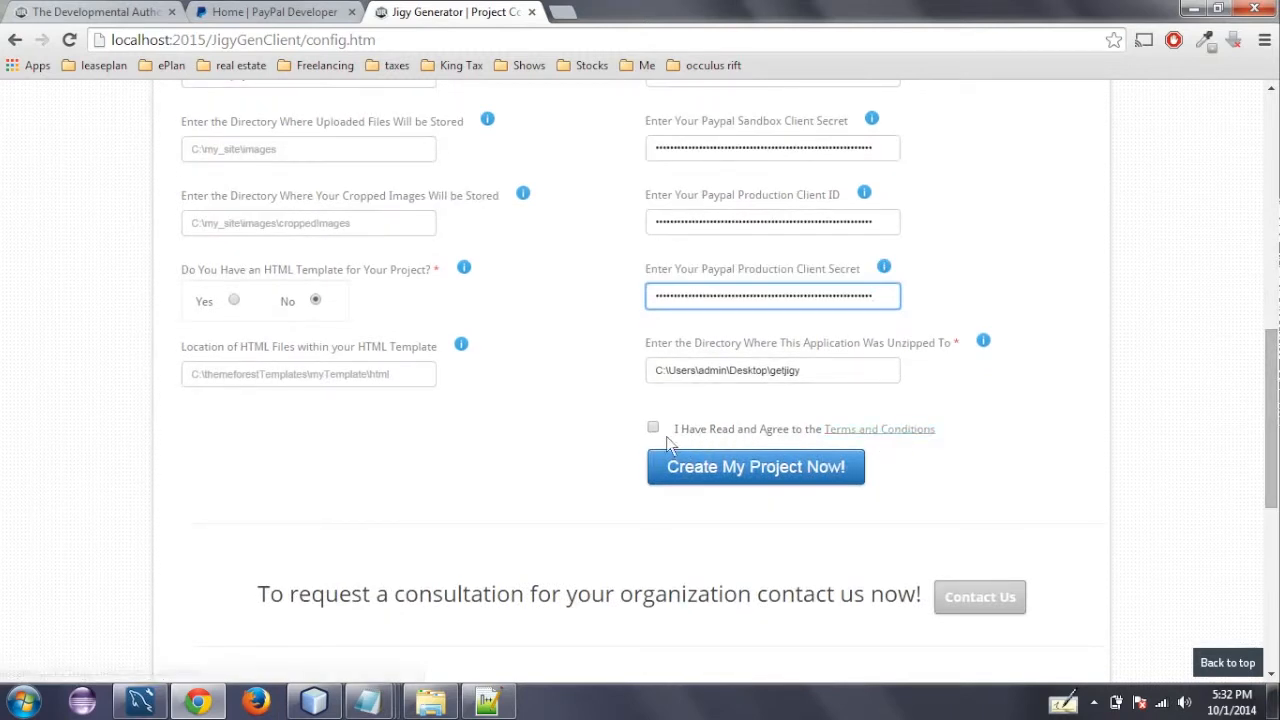
{"action": "left_click", "coordinate": [653, 429]}
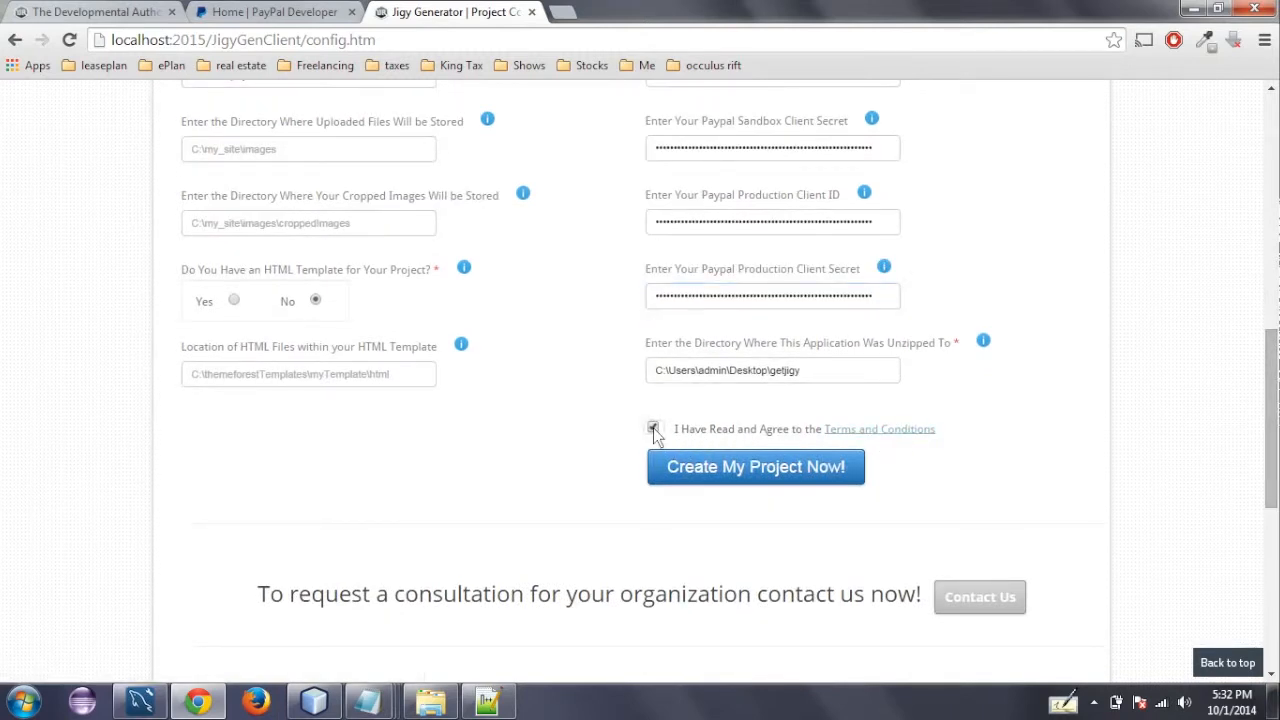
{"action": "left_click", "coordinate": [713, 467]}
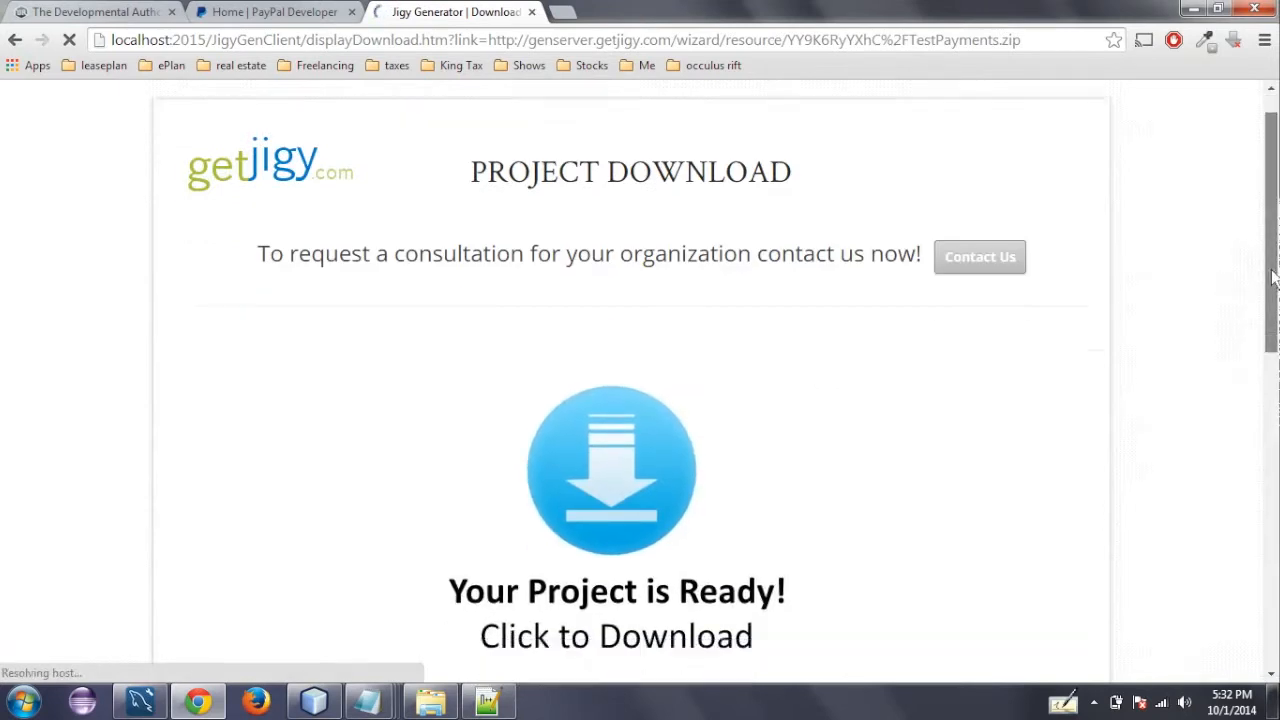
- Download the generated TestPayments.zip and show it in its folder
{"action": "scroll", "coordinate": [700, 450], "scroll_direction": "down", "scroll_amount": 2}
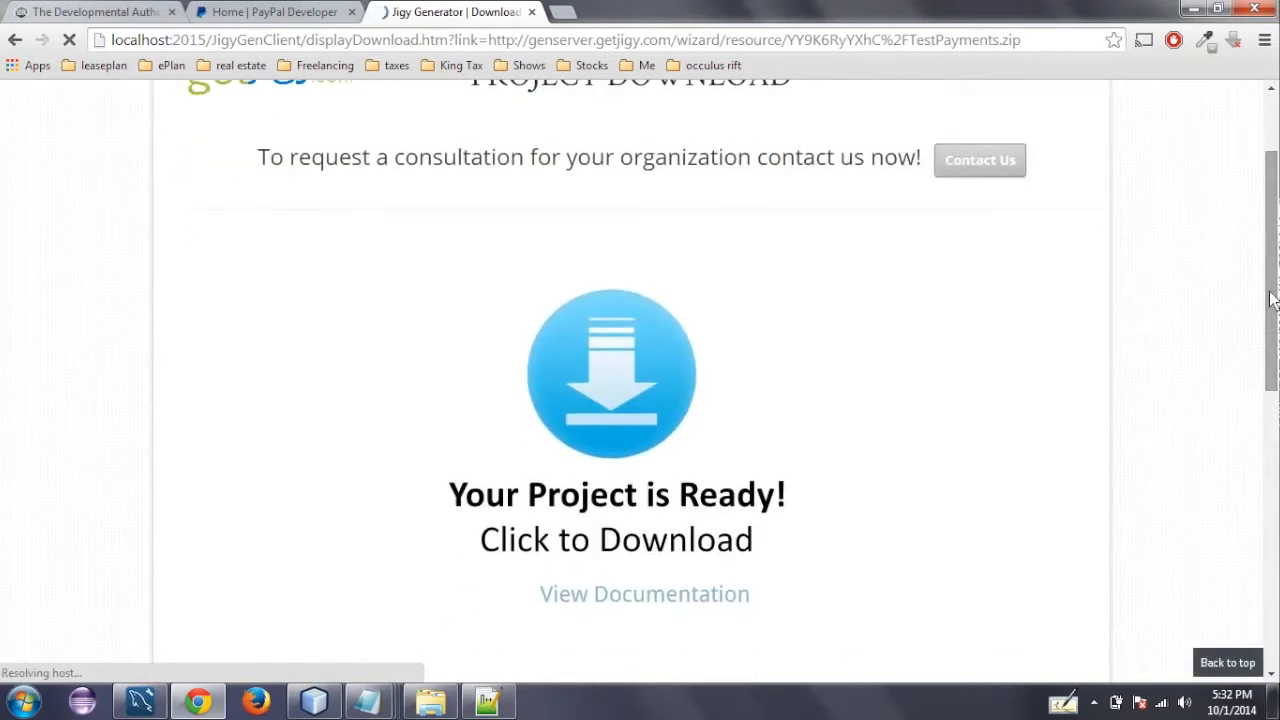
{"action": "left_click", "coordinate": [653, 325]}
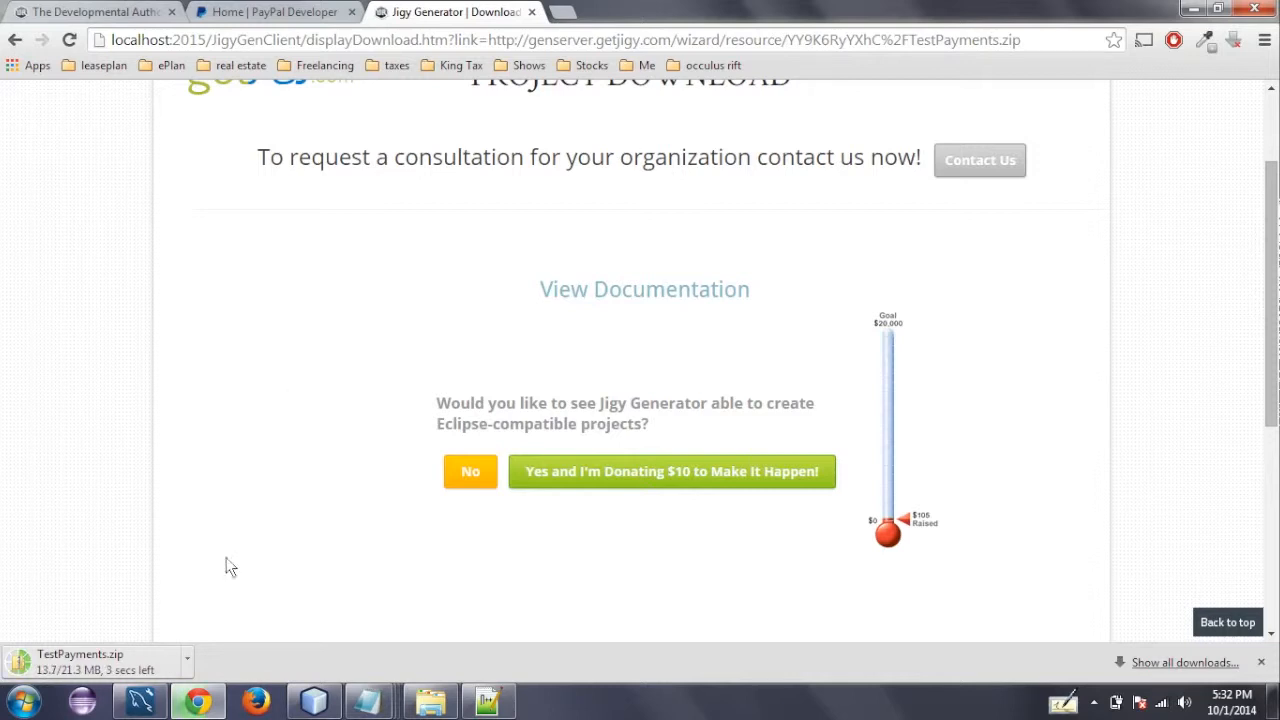
{"action": "left_click", "coordinate": [188, 661]}
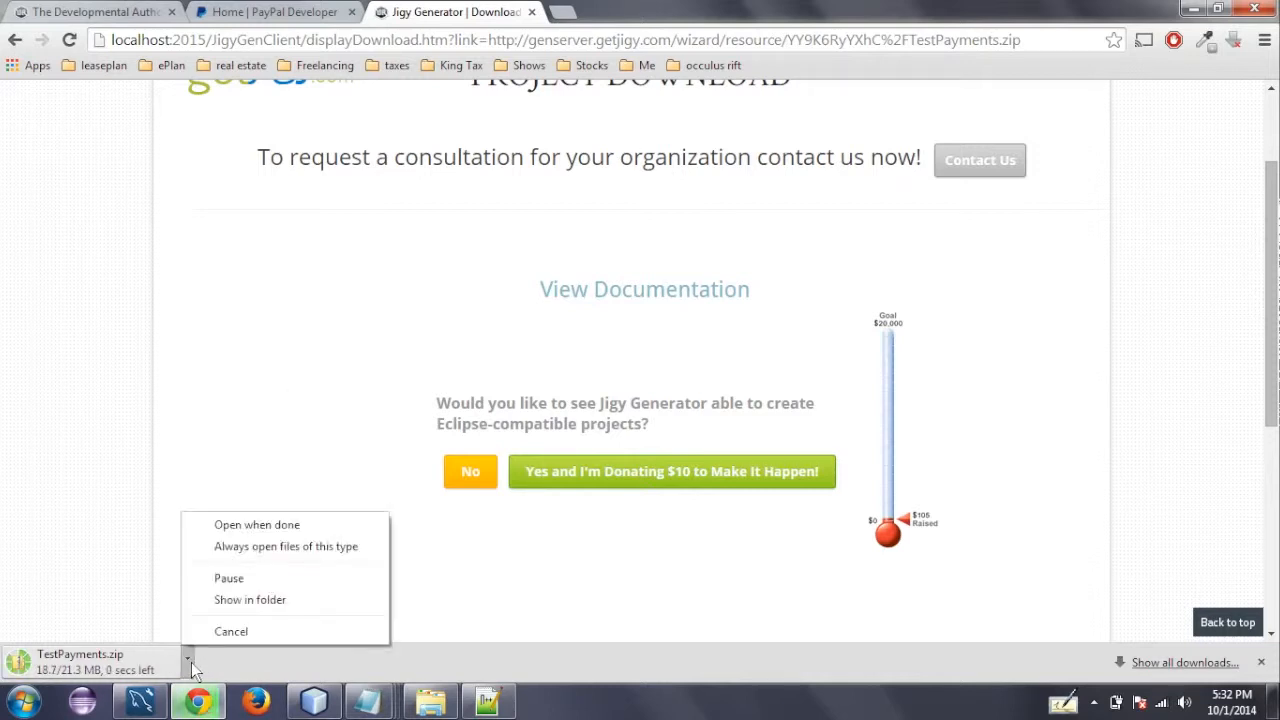
{"action": "left_click", "coordinate": [218, 605]}
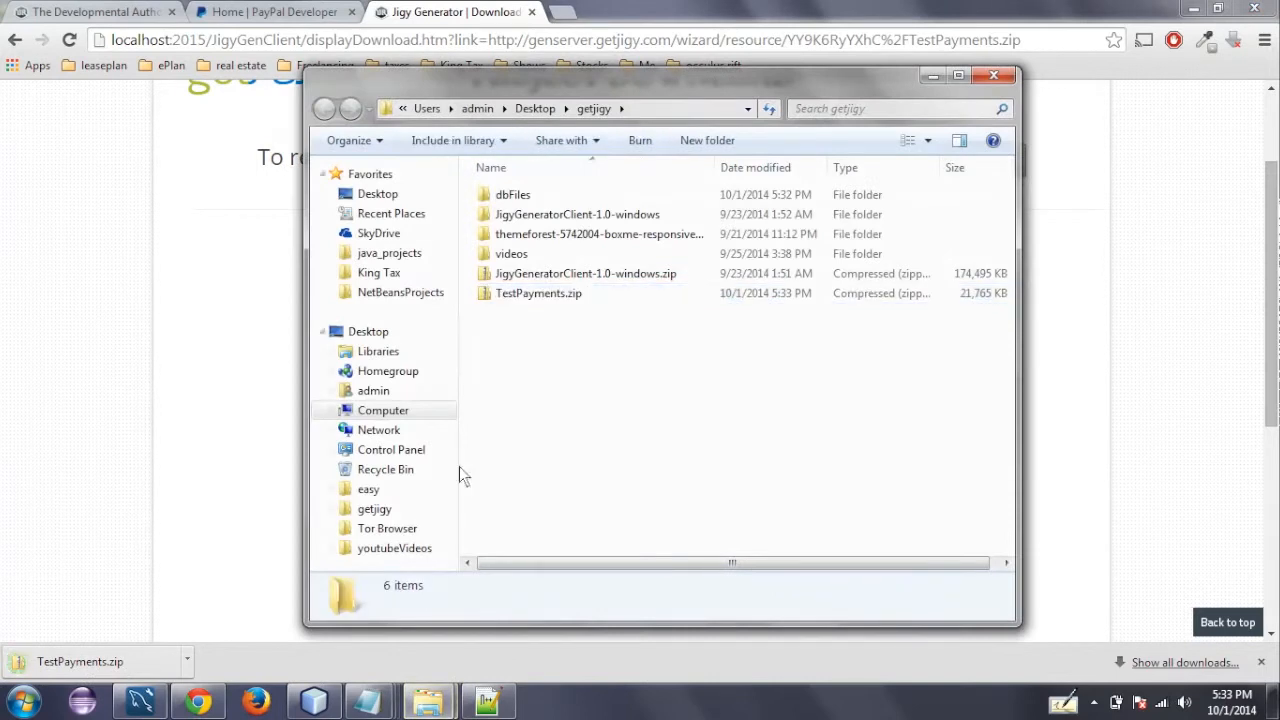
- Extract TestPayments.zip to C:\Users\admin\Desktop\getjigy\TestPayments and close both Explorer windows
{"action": "left_click", "coordinate": [537, 295]}
{"action": "right_click", "coordinate": [537, 295]}
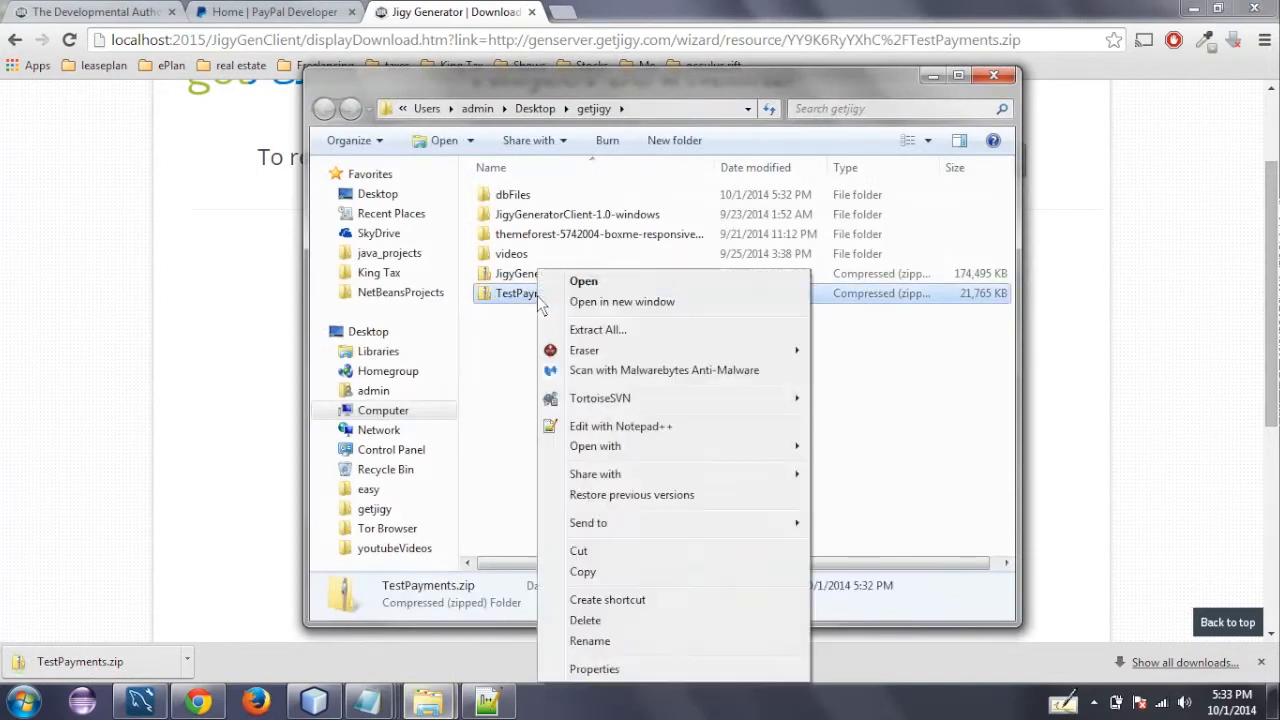
{"action": "left_click", "coordinate": [605, 330]}
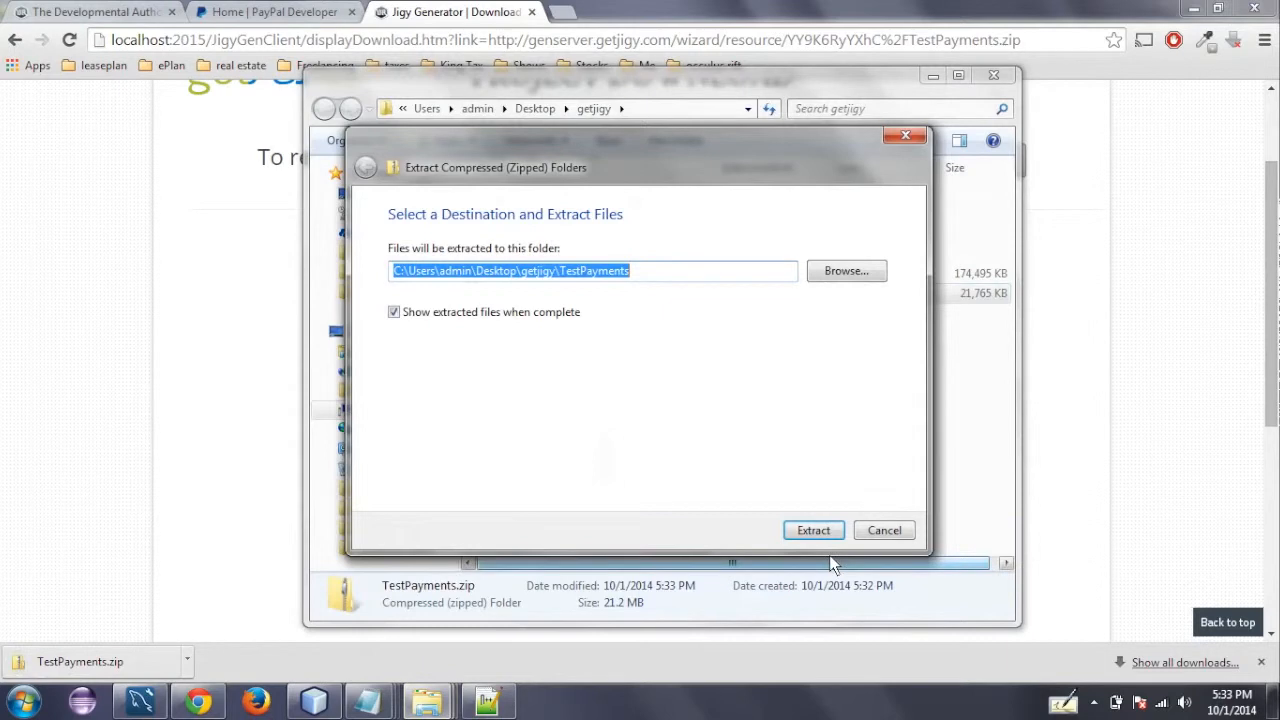
{"action": "left_click", "coordinate": [826, 536]}
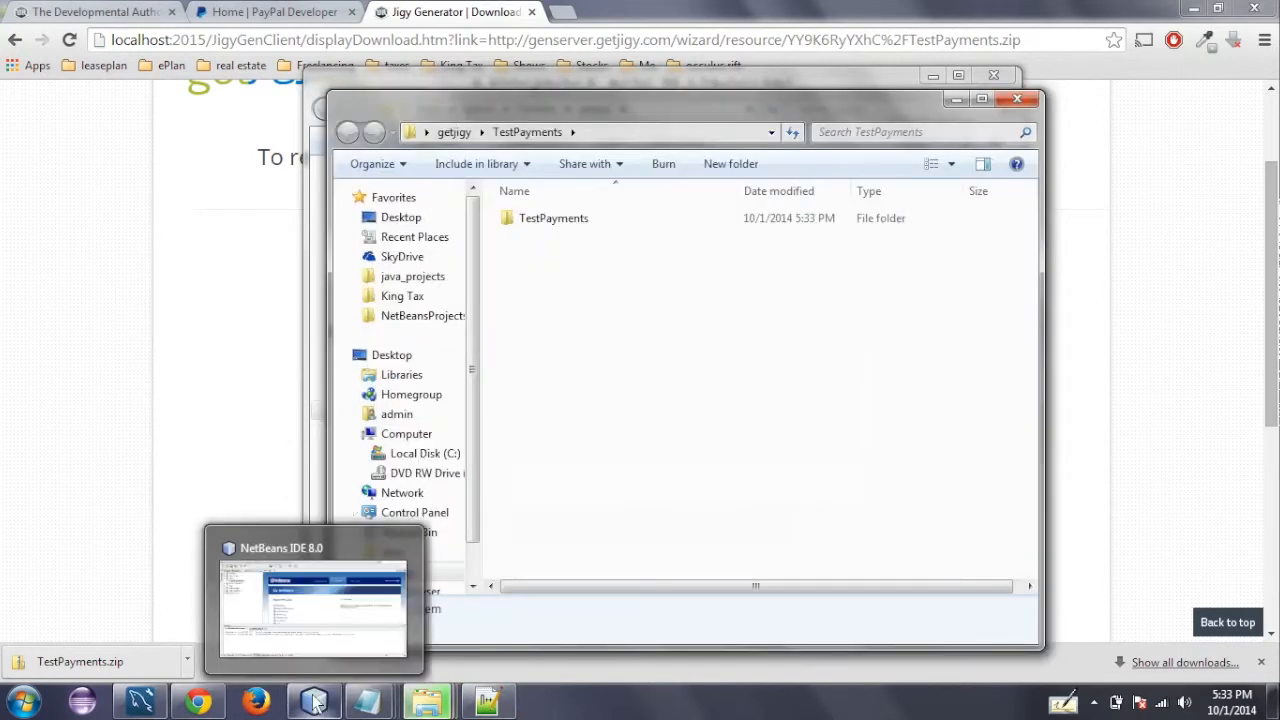
{"action": "left_click", "coordinate": [1018, 100]}
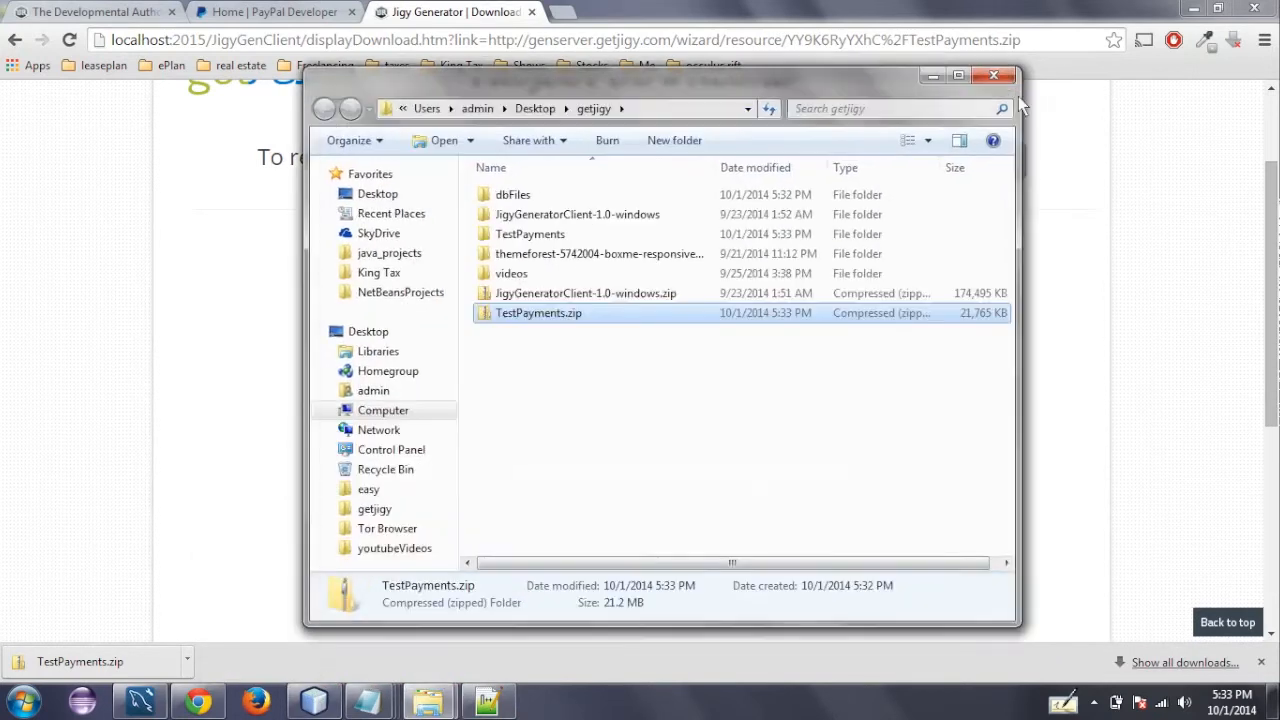
{"action": "left_click", "coordinate": [991, 74]}
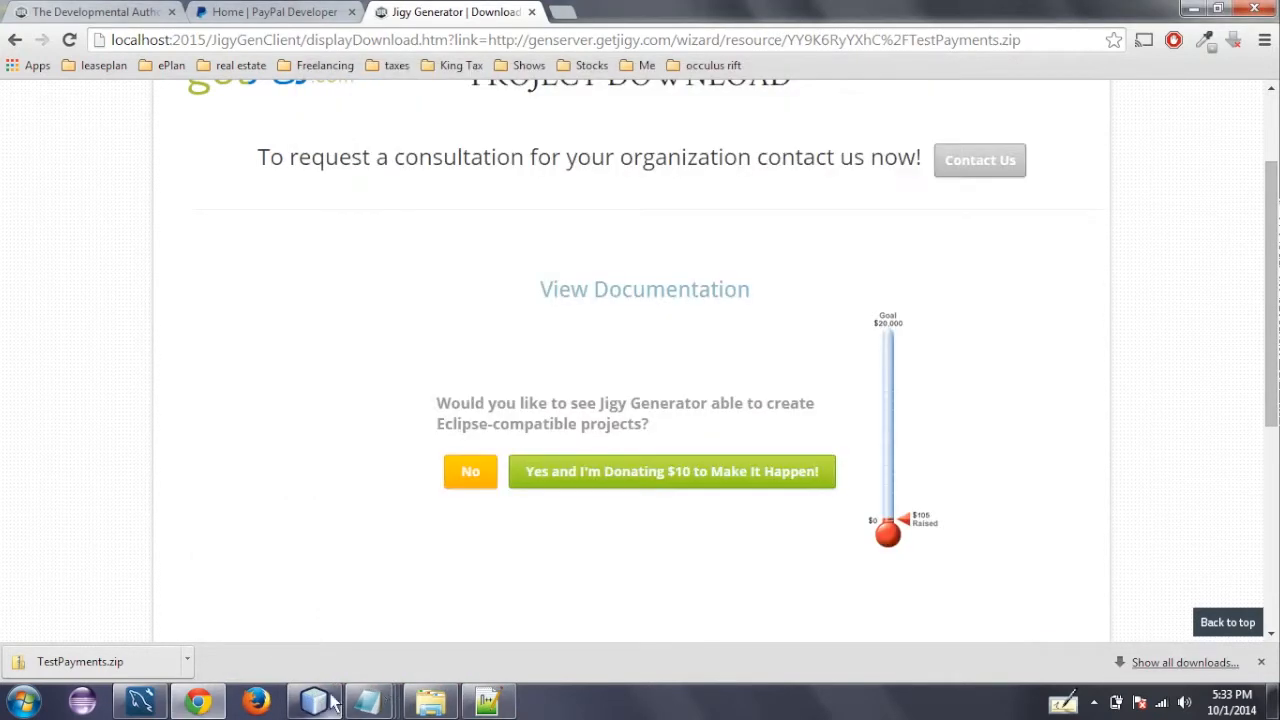
- Switch to NetBeans and open the TestPayments project from the Desktop's getjigy\TestPayments folder
{"action": "left_click", "coordinate": [370, 700]}
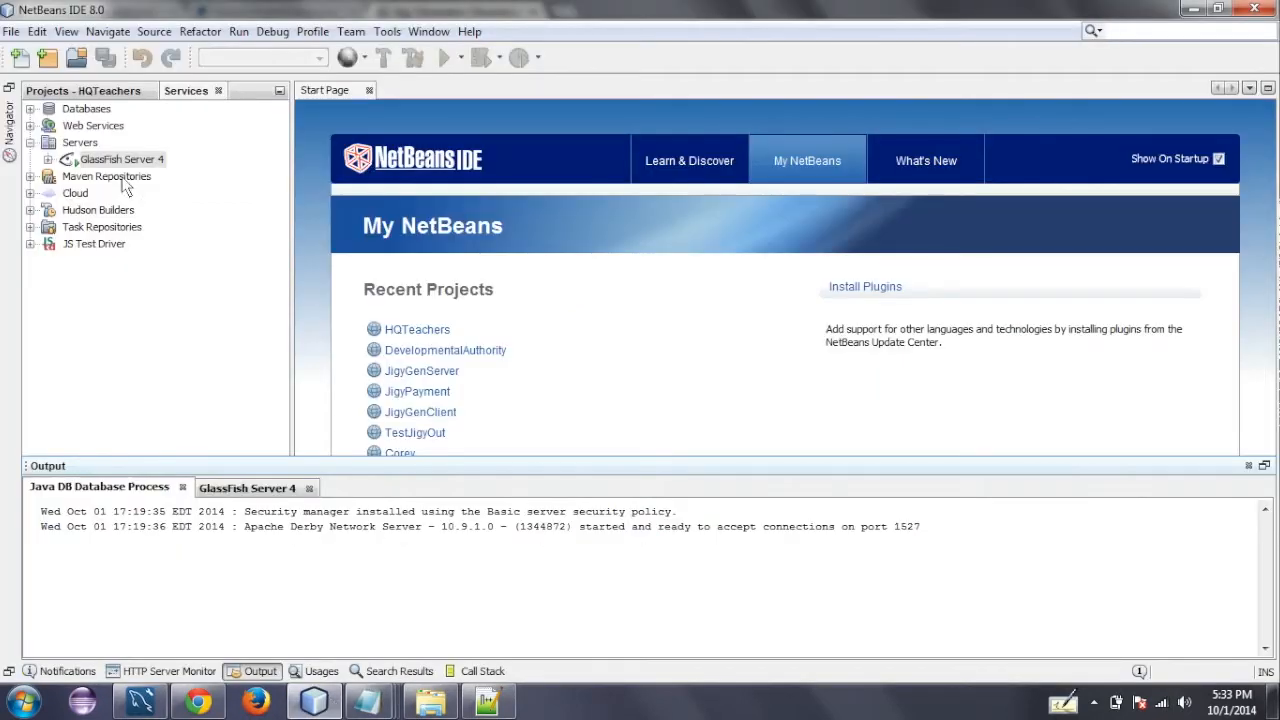
{"action": "left_click", "coordinate": [85, 90]}
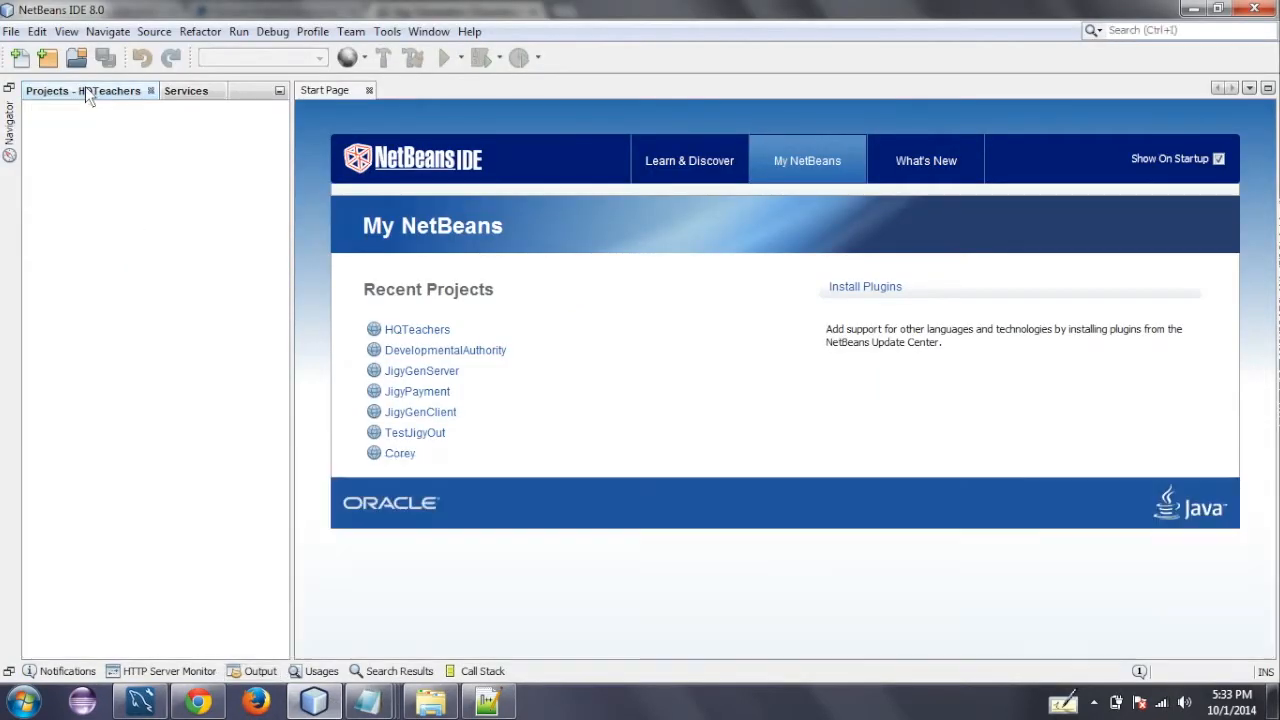
{"action": "left_click", "coordinate": [11, 31]}
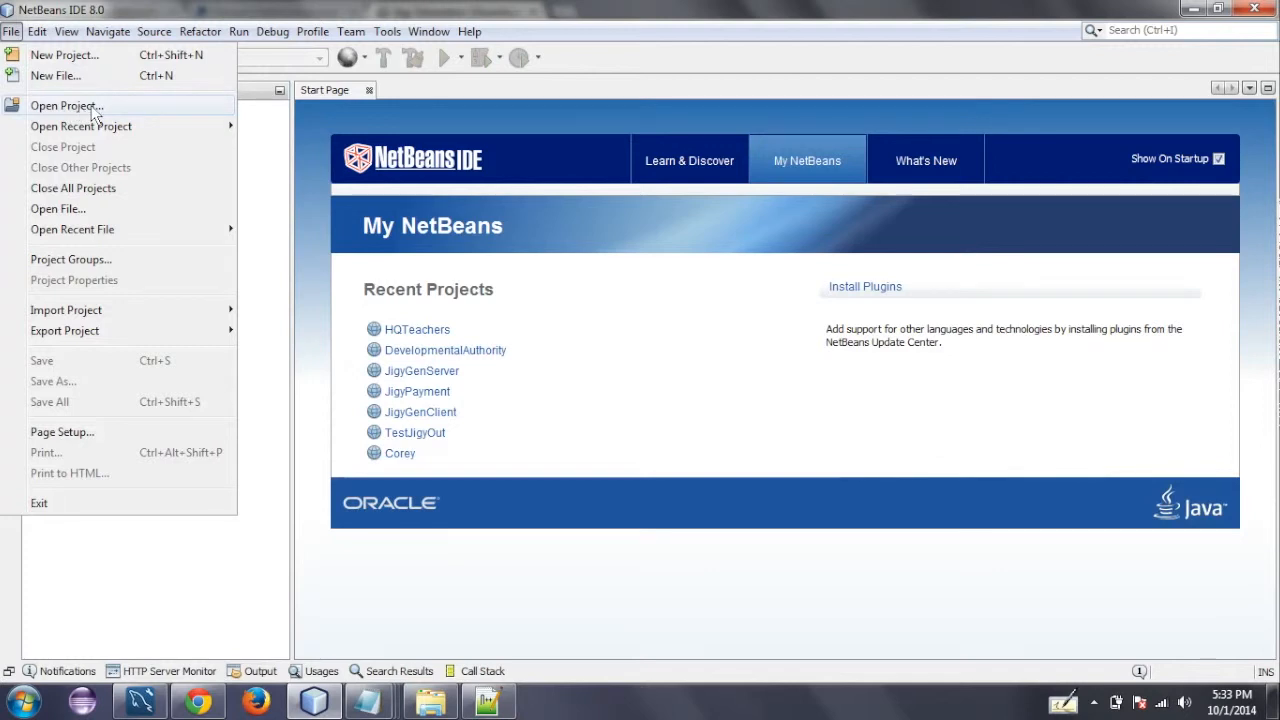
{"action": "left_click", "coordinate": [91, 107]}
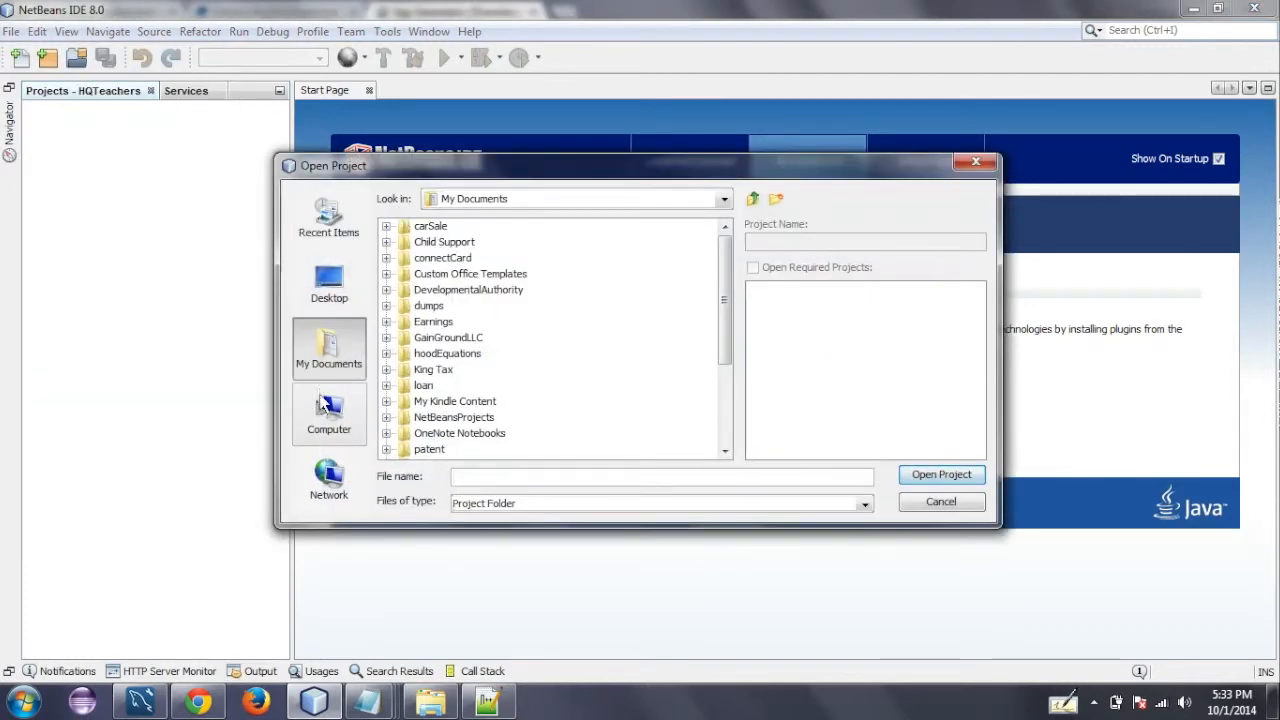
{"action": "left_click", "coordinate": [329, 285]}
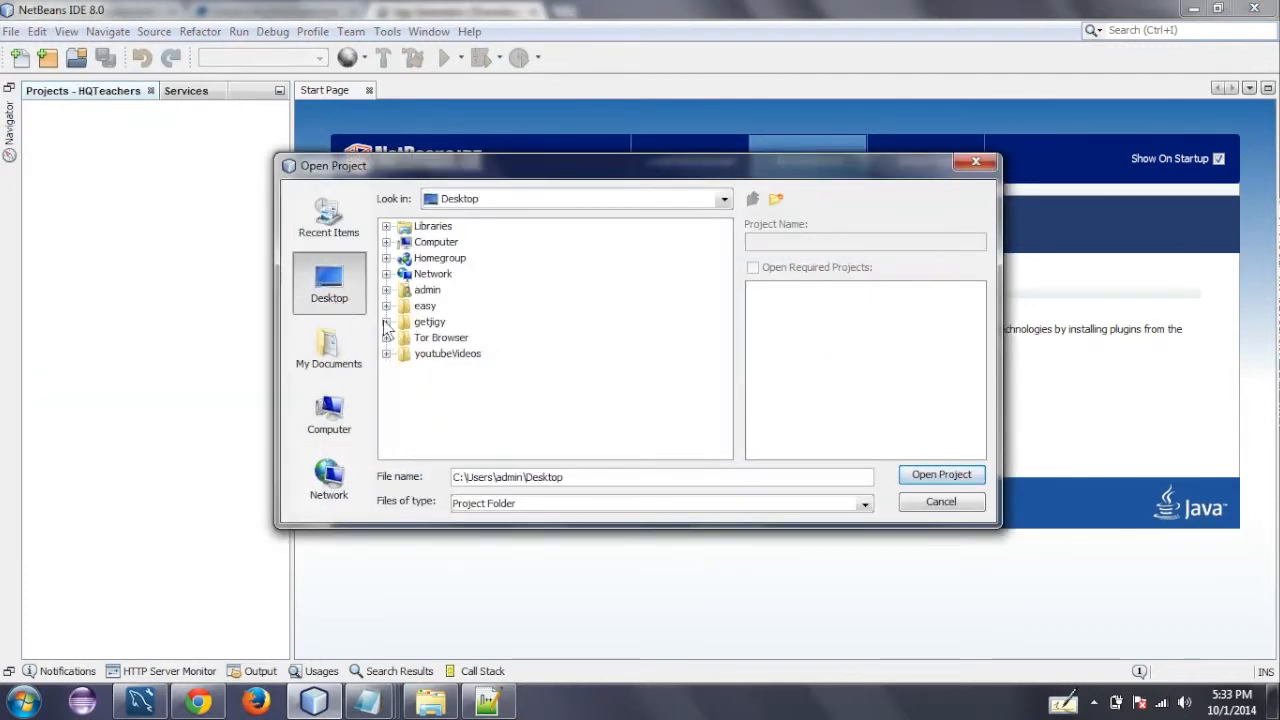
{"action": "left_click", "coordinate": [386, 322]}
{"action": "left_click", "coordinate": [404, 370]}
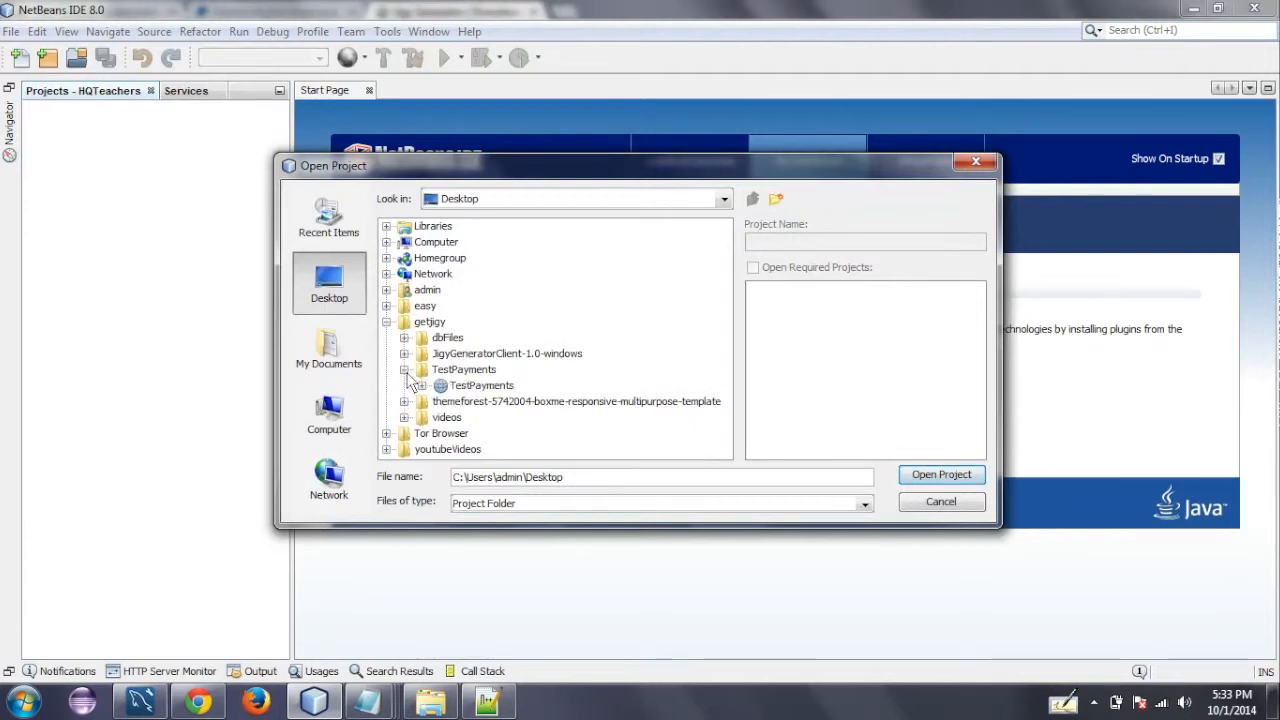
{"action": "left_click", "coordinate": [472, 386]}
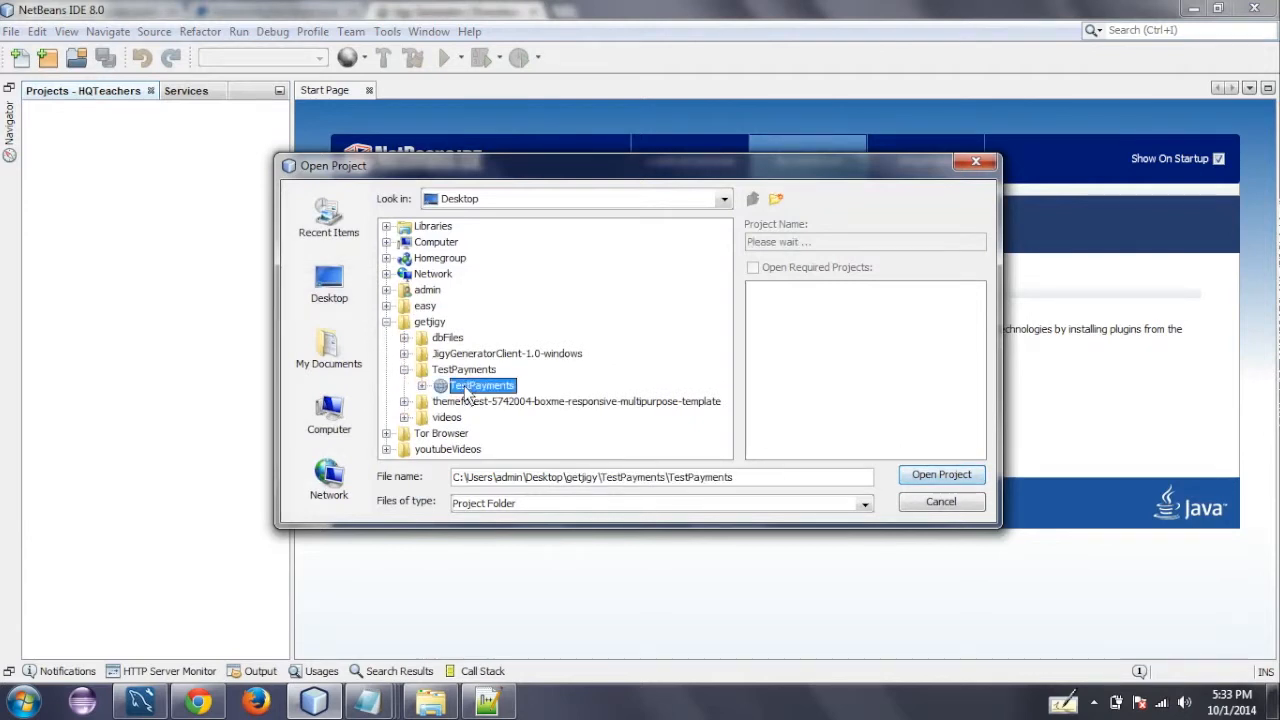
{"action": "left_click", "coordinate": [921, 476]}
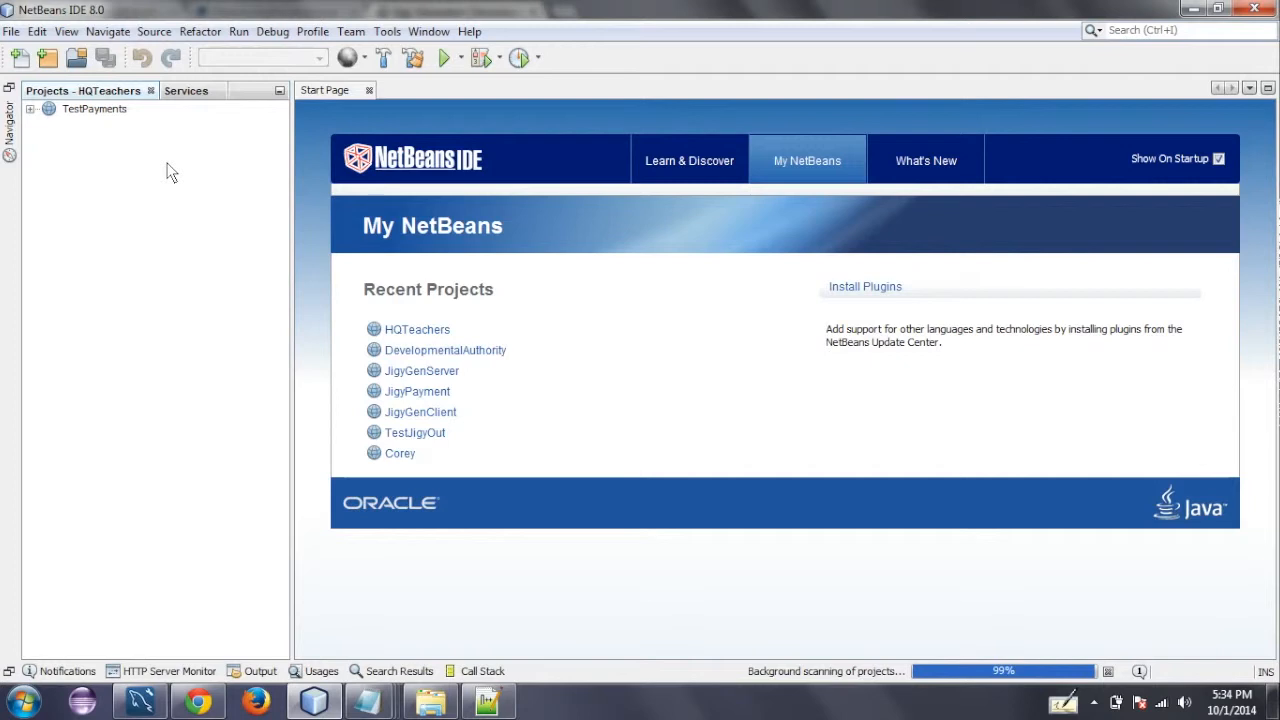
- Expand the TestPayments project's Source Packages and list the classes in the controller and dao packages
{"action": "left_click", "coordinate": [30, 109]}
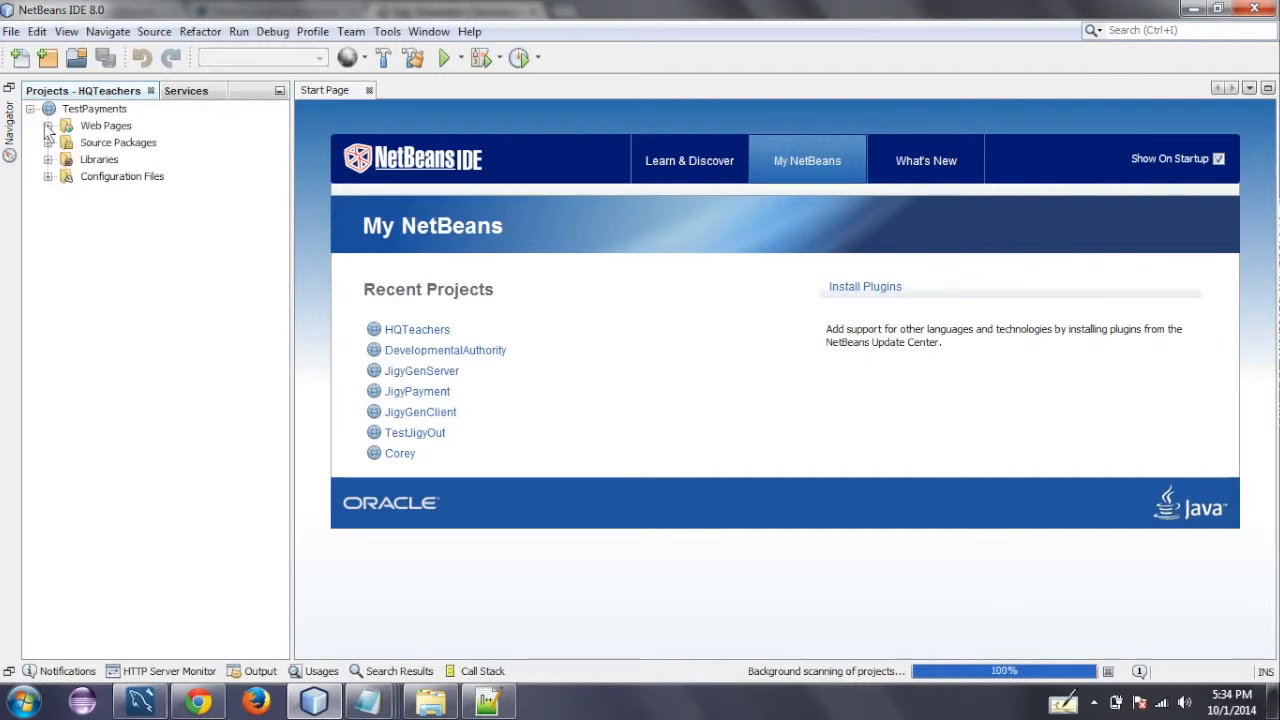
{"action": "left_click", "coordinate": [47, 143]}
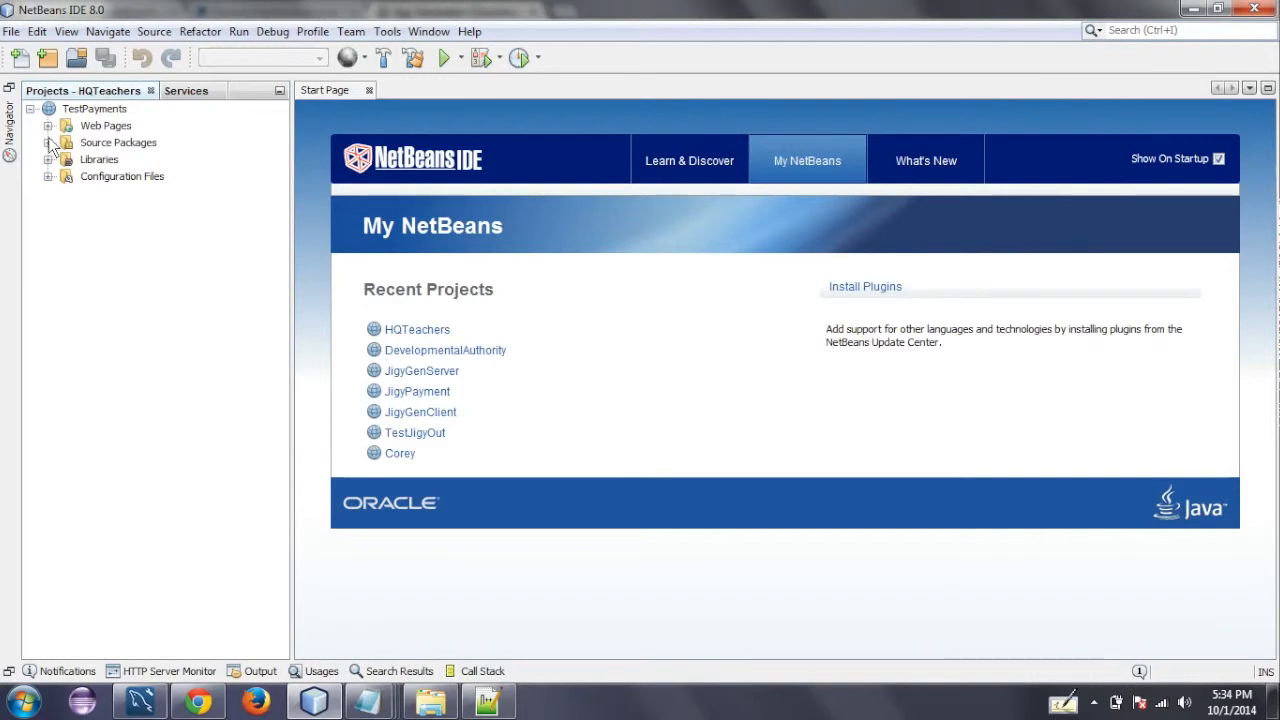
{"action": "left_click", "coordinate": [65, 160]}
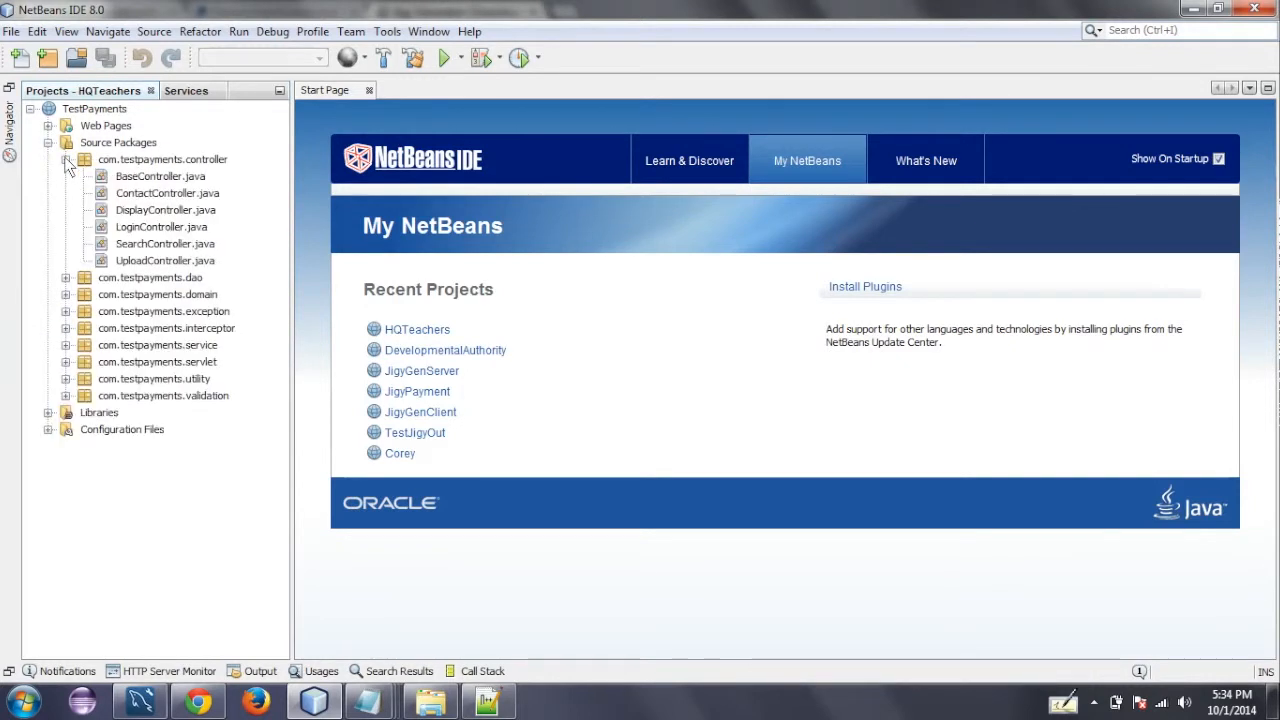
{"action": "left_click", "coordinate": [65, 277]}
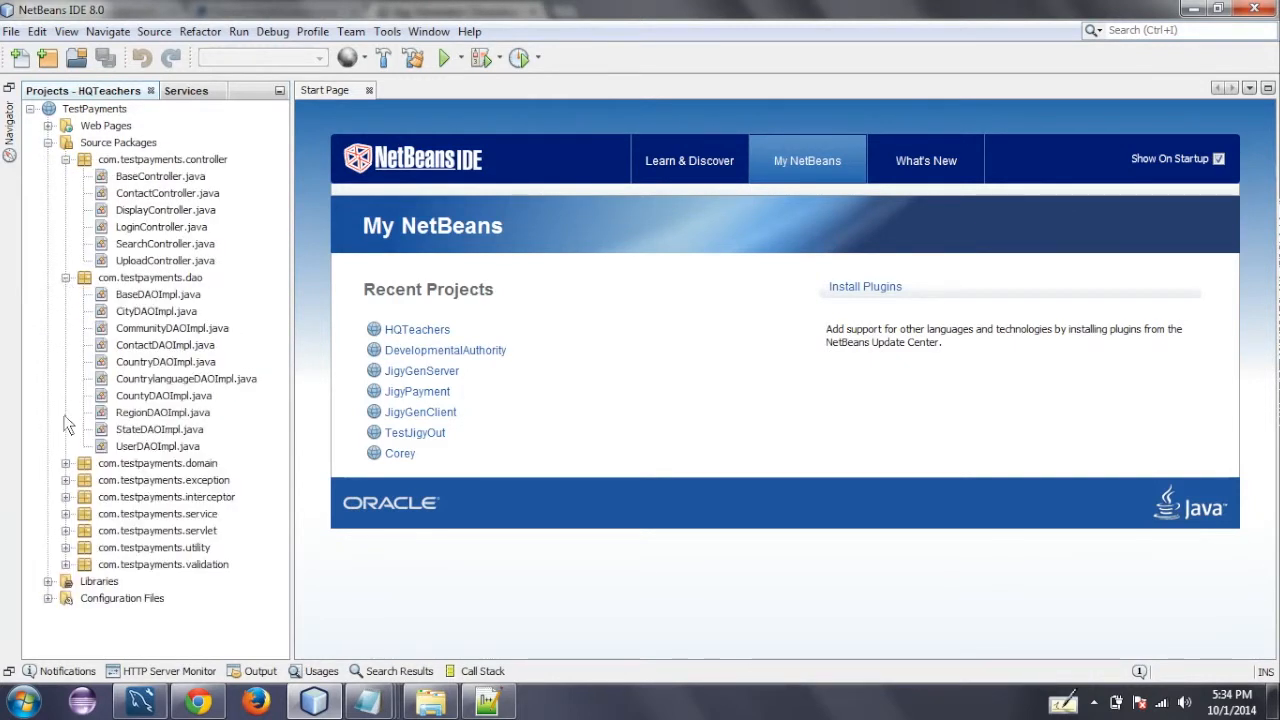
- Expand the com.testpayments.domain package and compare its classes with the world schema's tables in MySQL Workbench, returning to NetBeans
{"action": "left_click", "coordinate": [65, 464]}
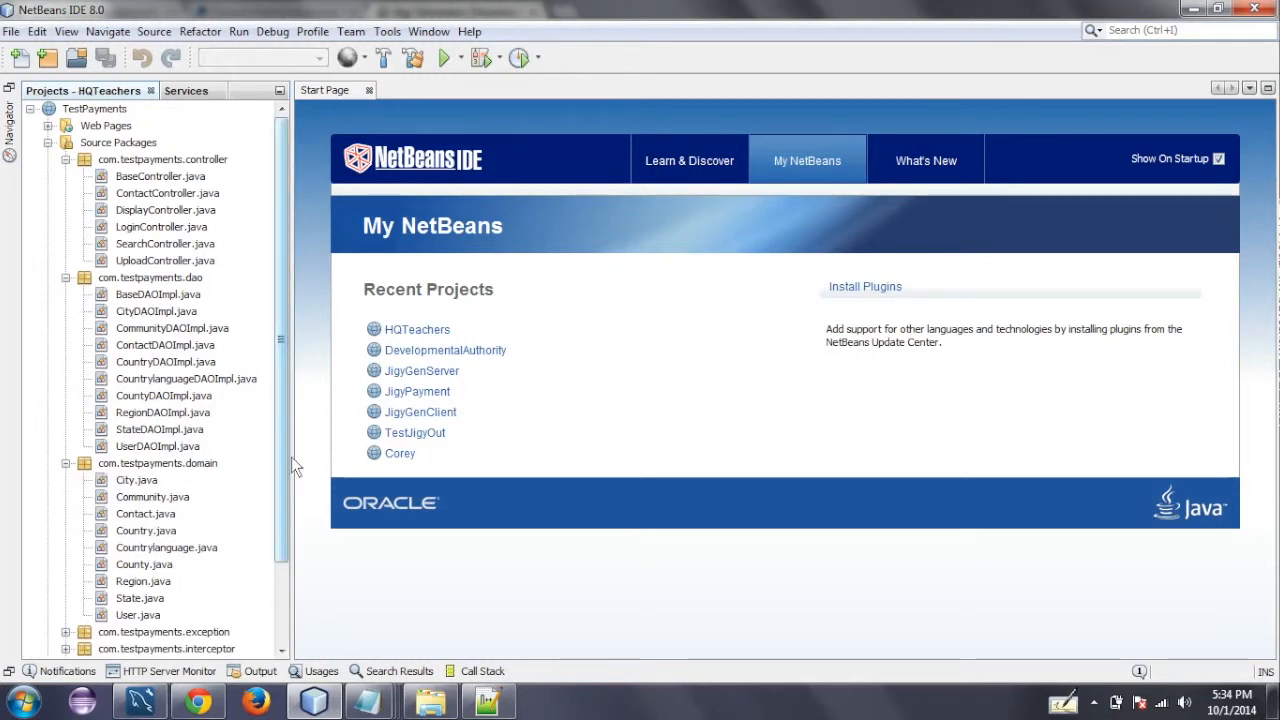
{"action": "left_click_drag", "start_coordinate": [282, 448], "coordinate": [276, 508]}
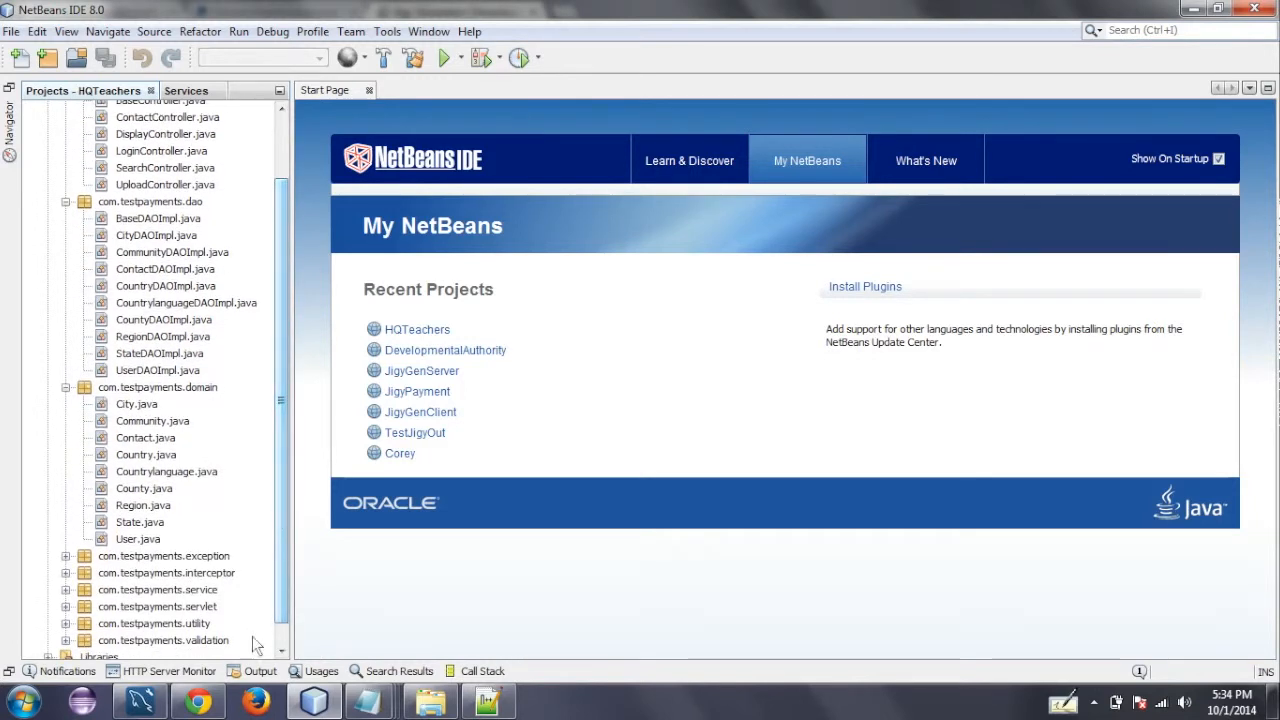
{"action": "left_click", "coordinate": [150, 700]}
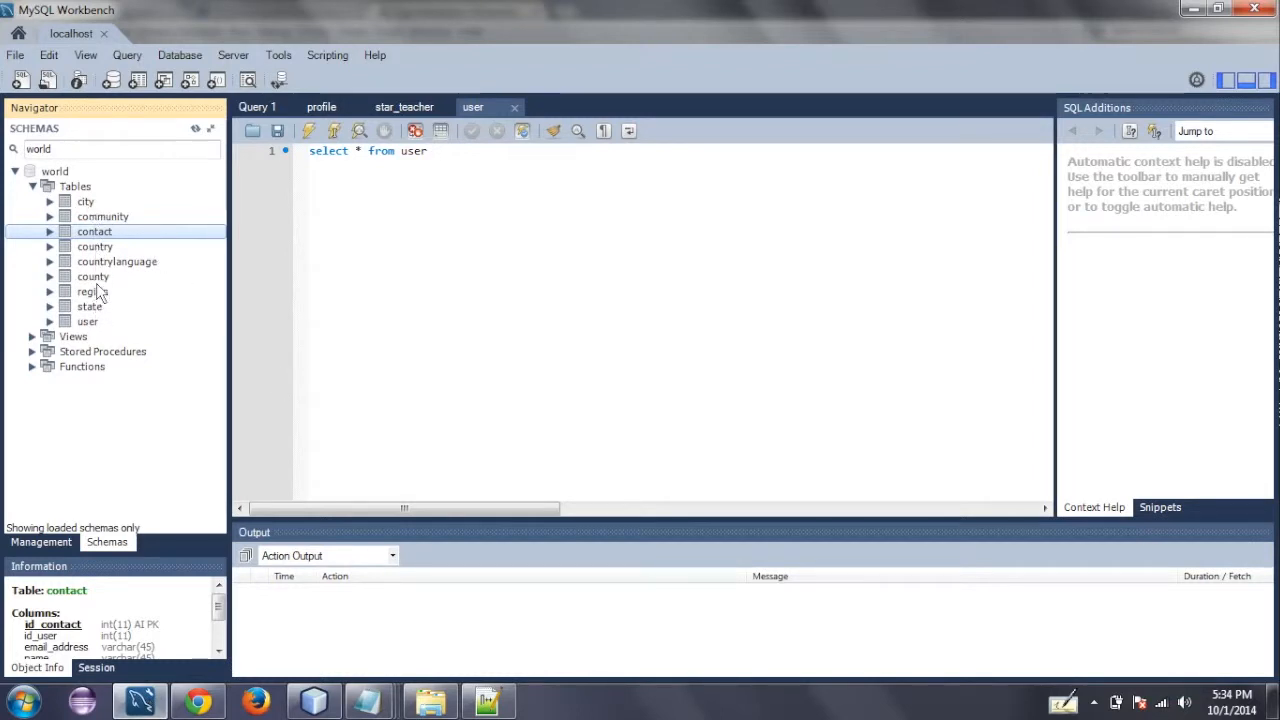
{"action": "left_click", "coordinate": [316, 703]}
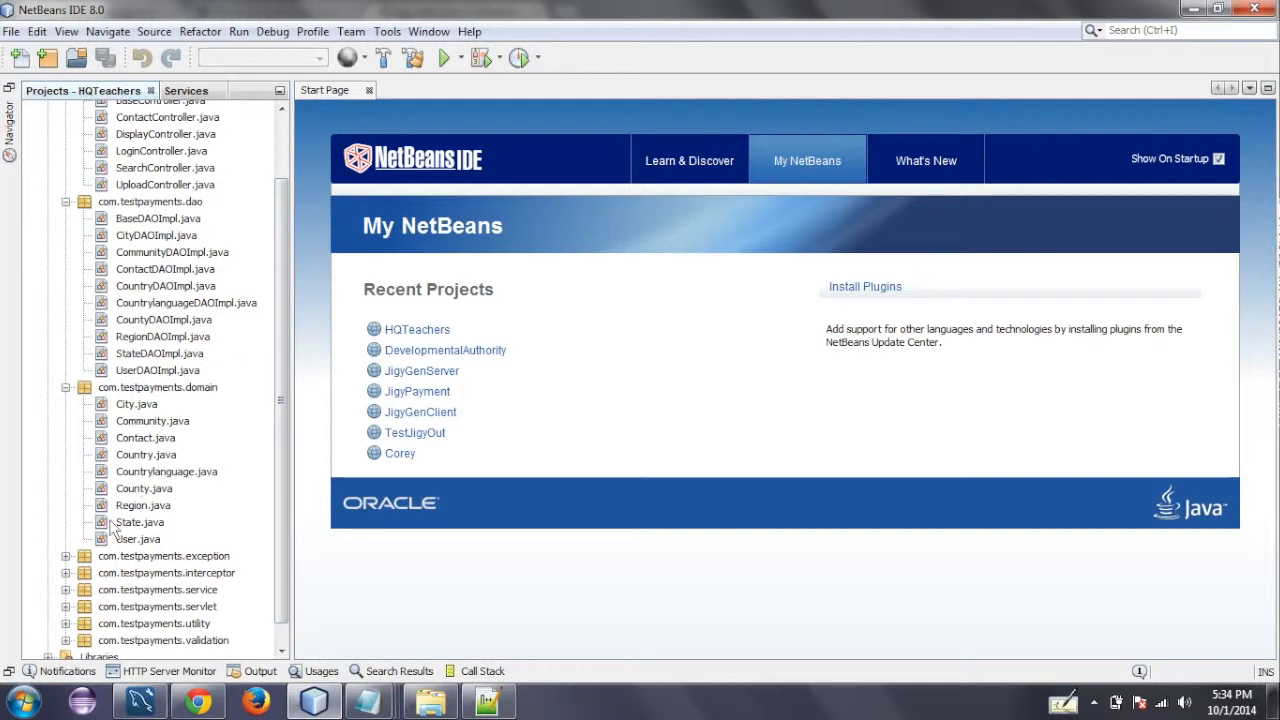
- Expand the exception, interceptor and service packages to view their classes
{"action": "left_click", "coordinate": [65, 556]}
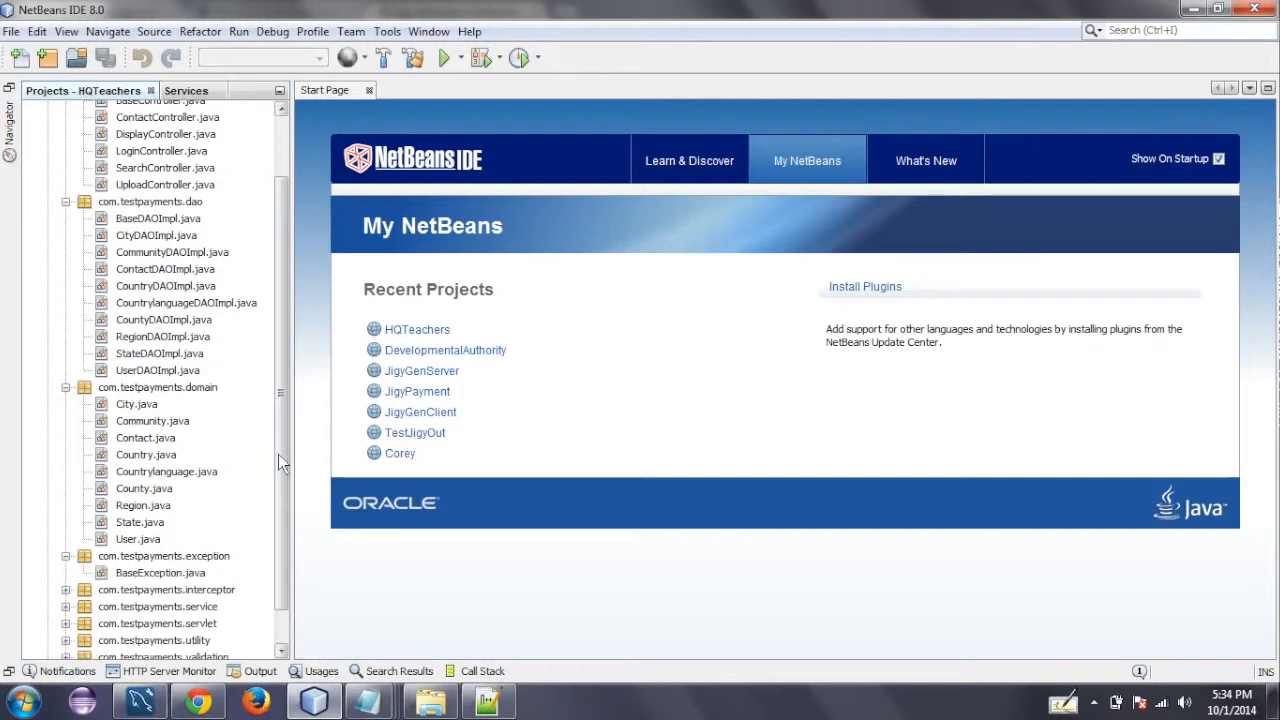
{"action": "scroll", "coordinate": [280, 510], "scroll_direction": "down", "scroll_amount": 1}
{"action": "left_click", "coordinate": [65, 549]}
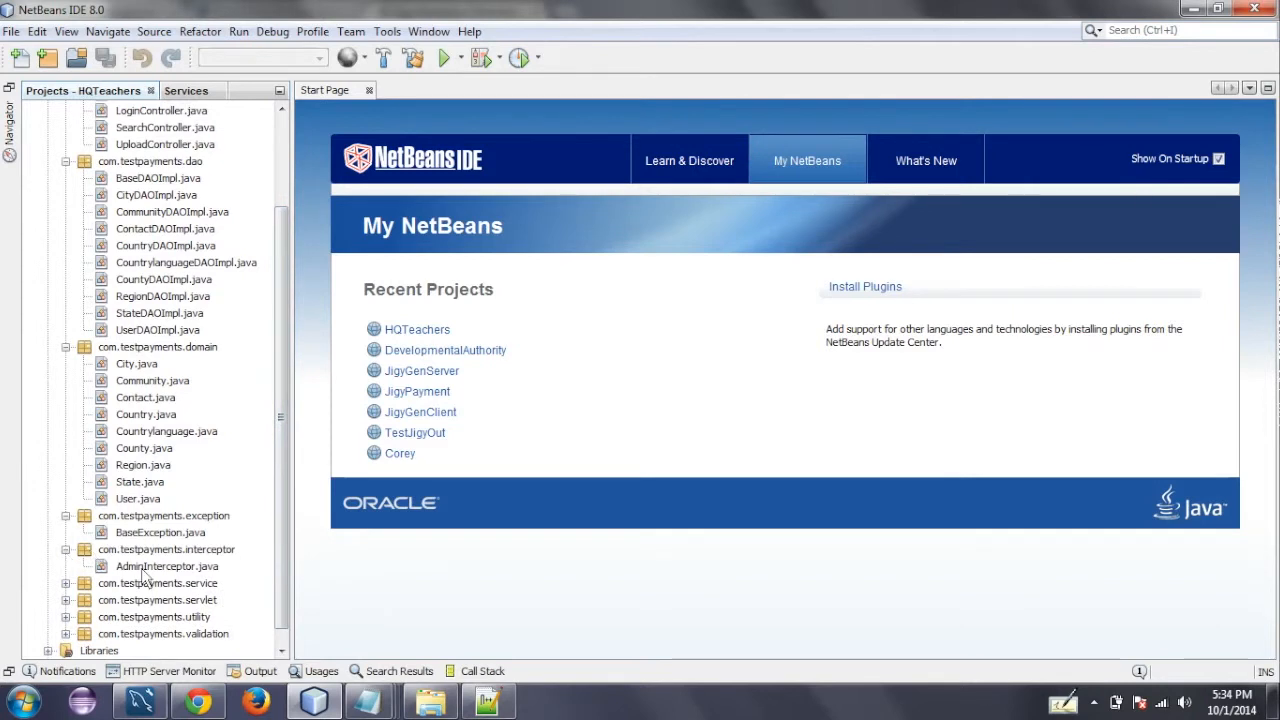
{"action": "left_click", "coordinate": [65, 583]}
{"action": "scroll", "coordinate": [68, 578], "scroll_direction": "down", "scroll_amount": 2}
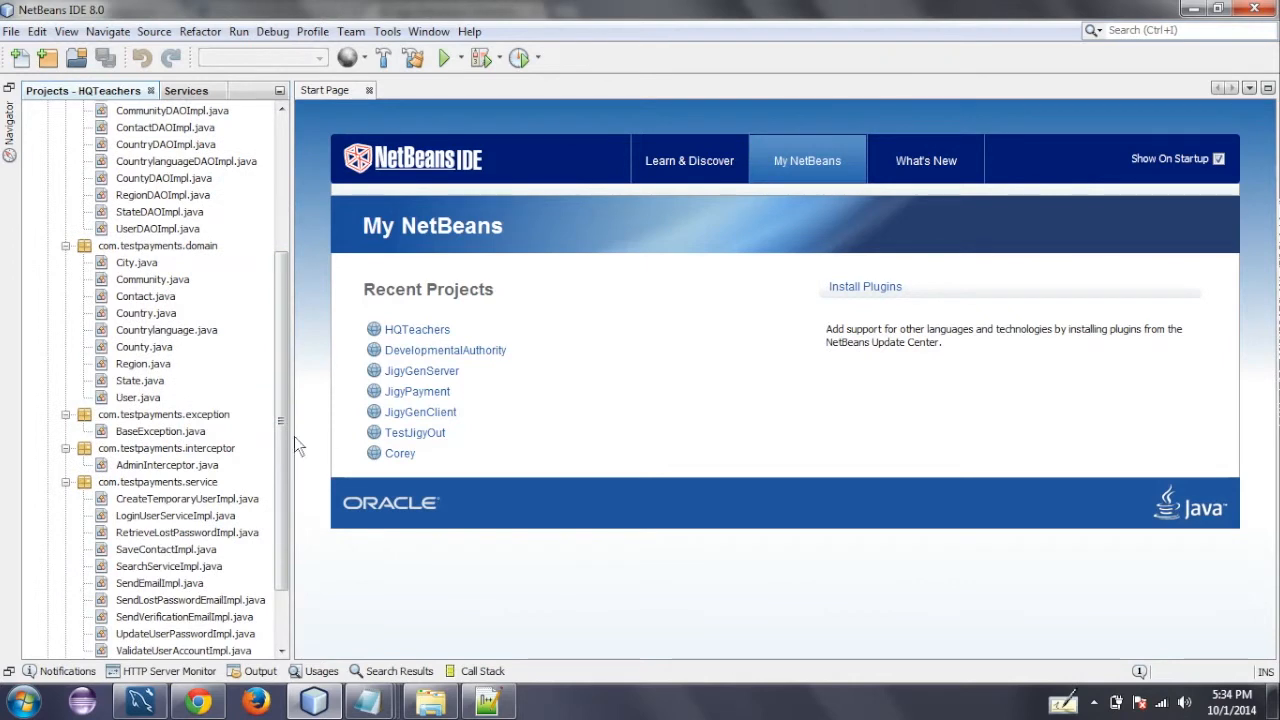
{"action": "left_click_drag", "start_coordinate": [283, 440], "coordinate": [284, 536]}
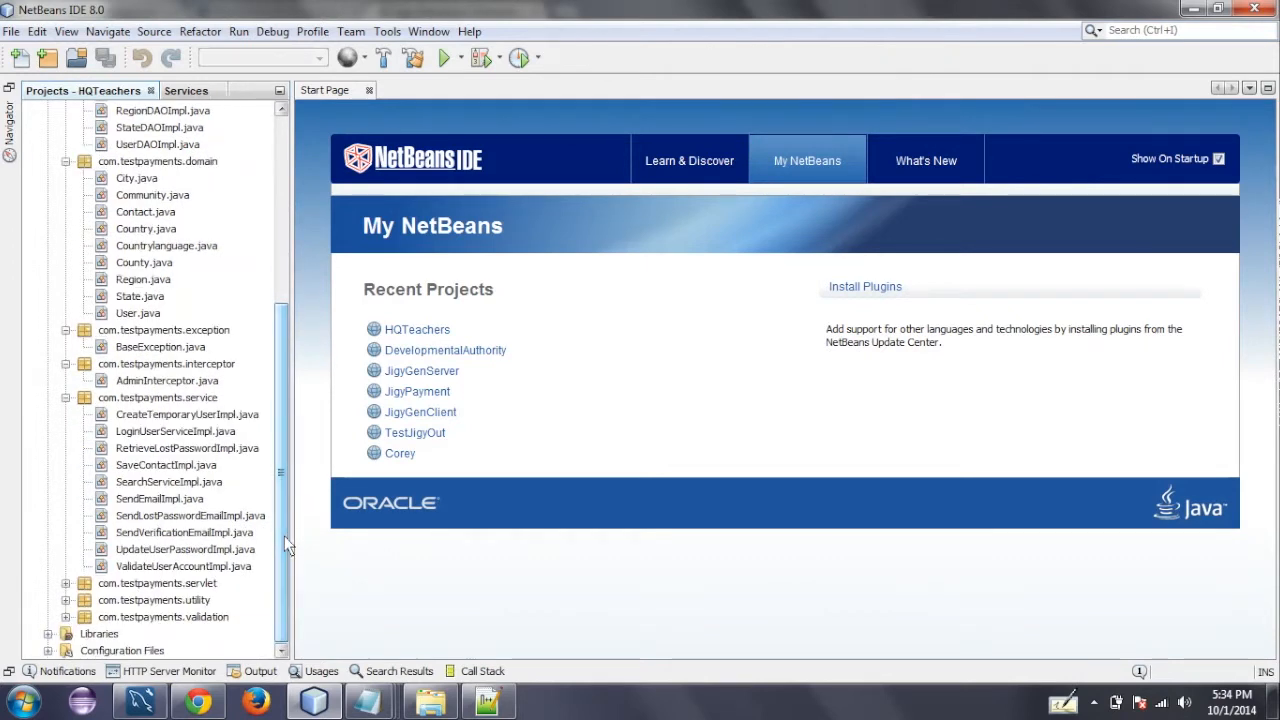
- Expand the servlet, utility and validation packages and select SolarSearcher.java in the utility package
{"action": "left_click", "coordinate": [65, 583]}
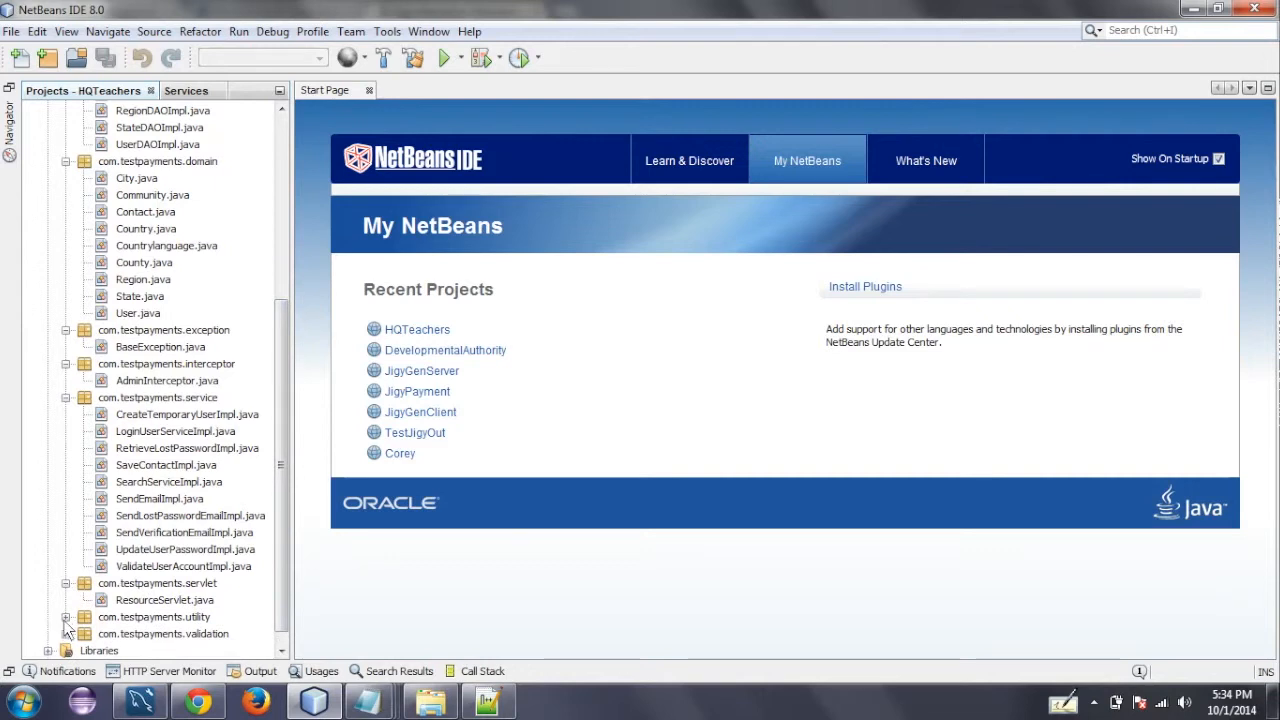
{"action": "left_click", "coordinate": [65, 617]}
{"action": "left_click_drag", "start_coordinate": [280, 508], "coordinate": [280, 549]}
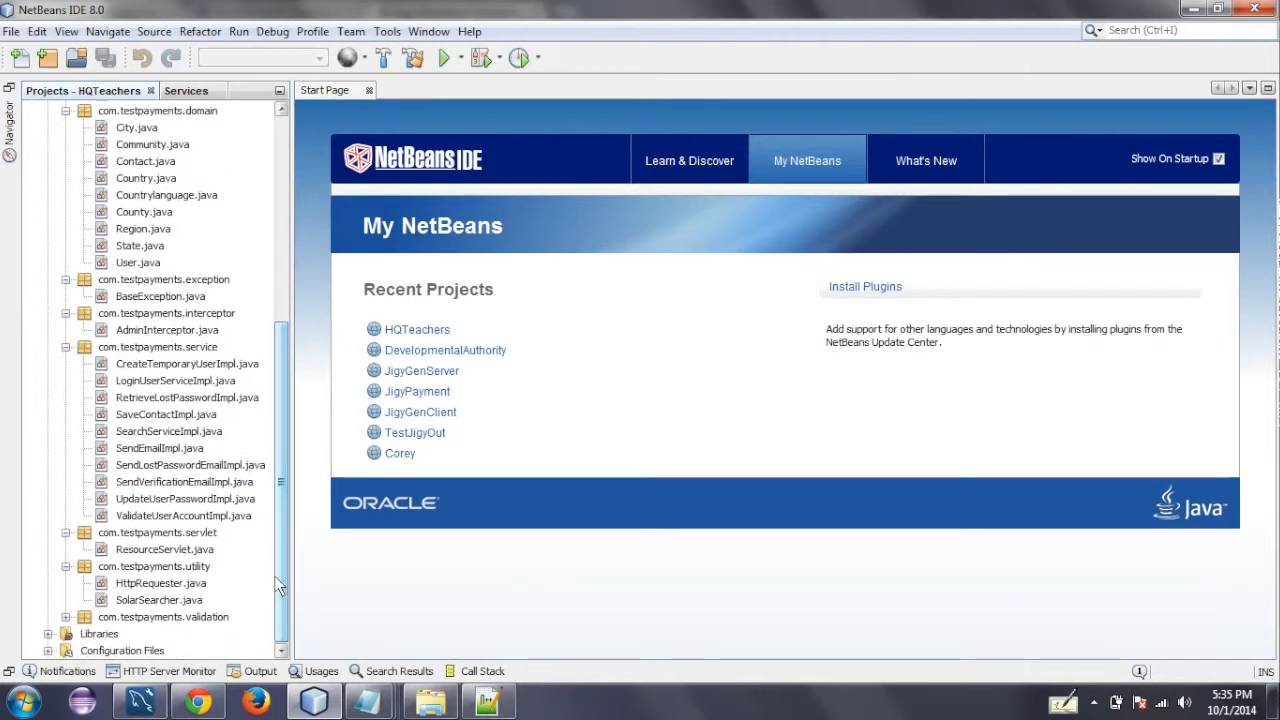
{"action": "left_click", "coordinate": [153, 600]}
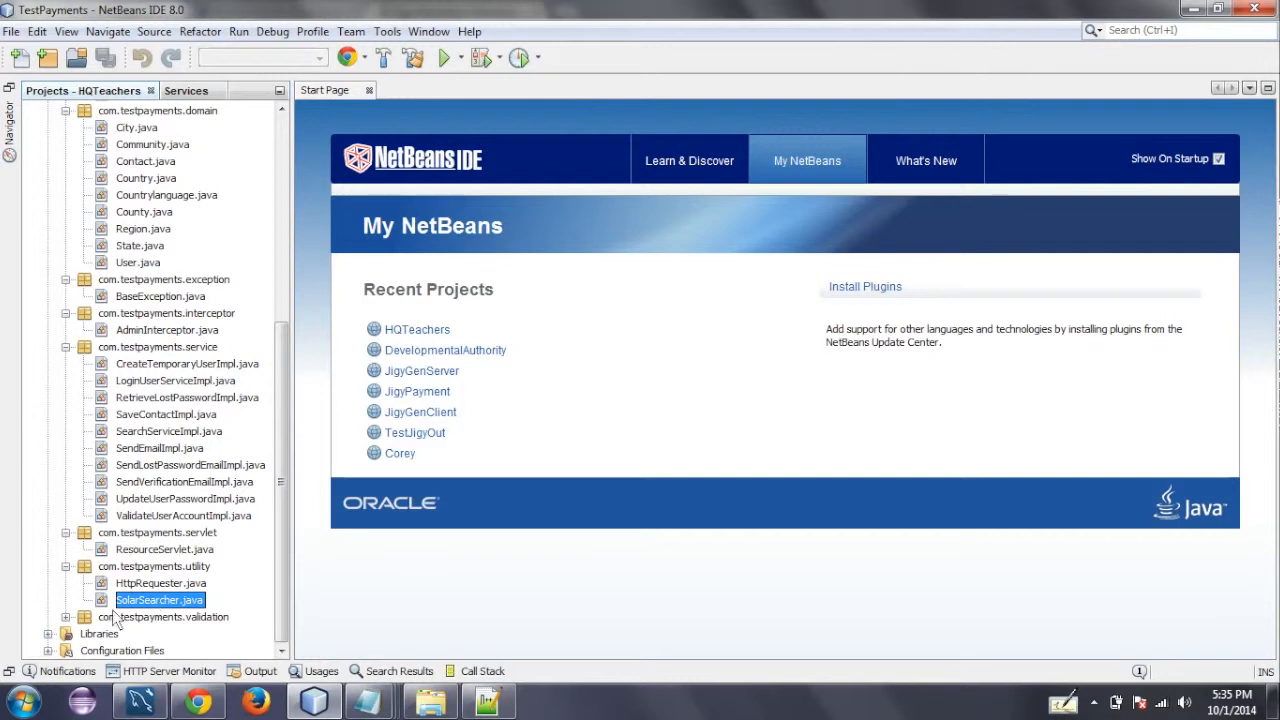
{"action": "left_click", "coordinate": [65, 617]}
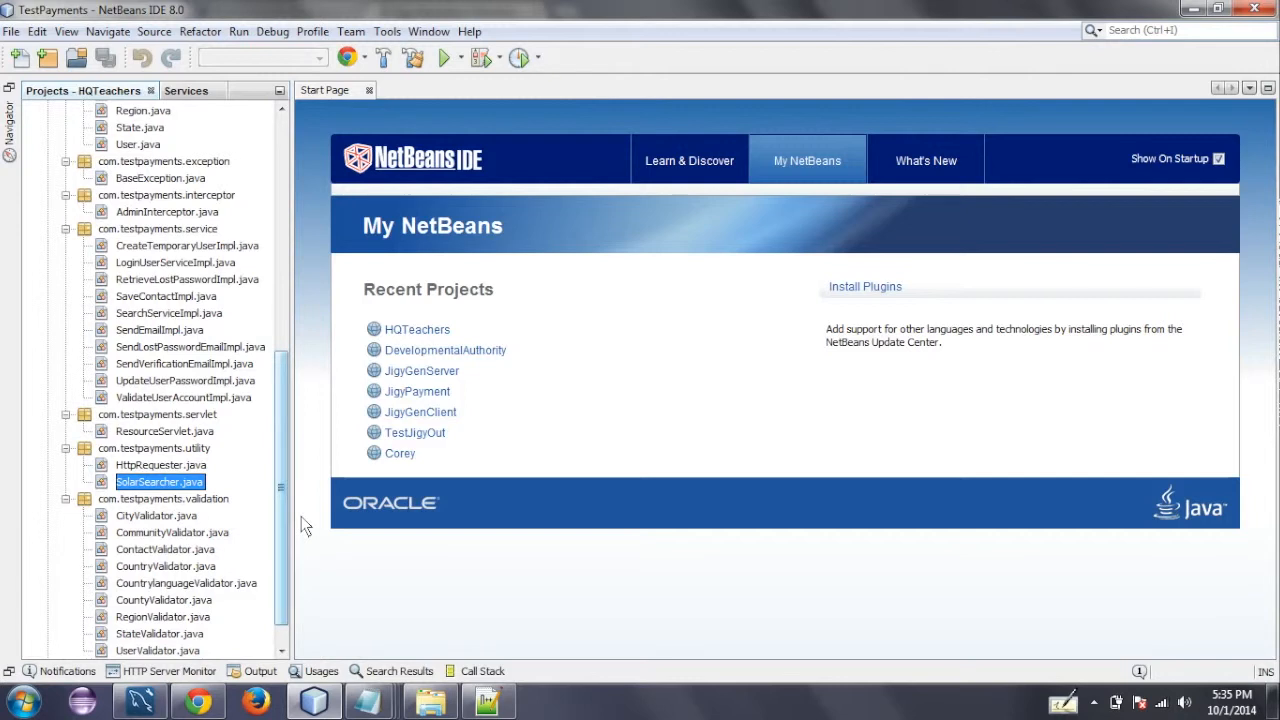
- Collapse the controller, dao, domain and exception packages in the project tree
{"action": "left_click_drag", "start_coordinate": [280, 506], "coordinate": [252, 253]}
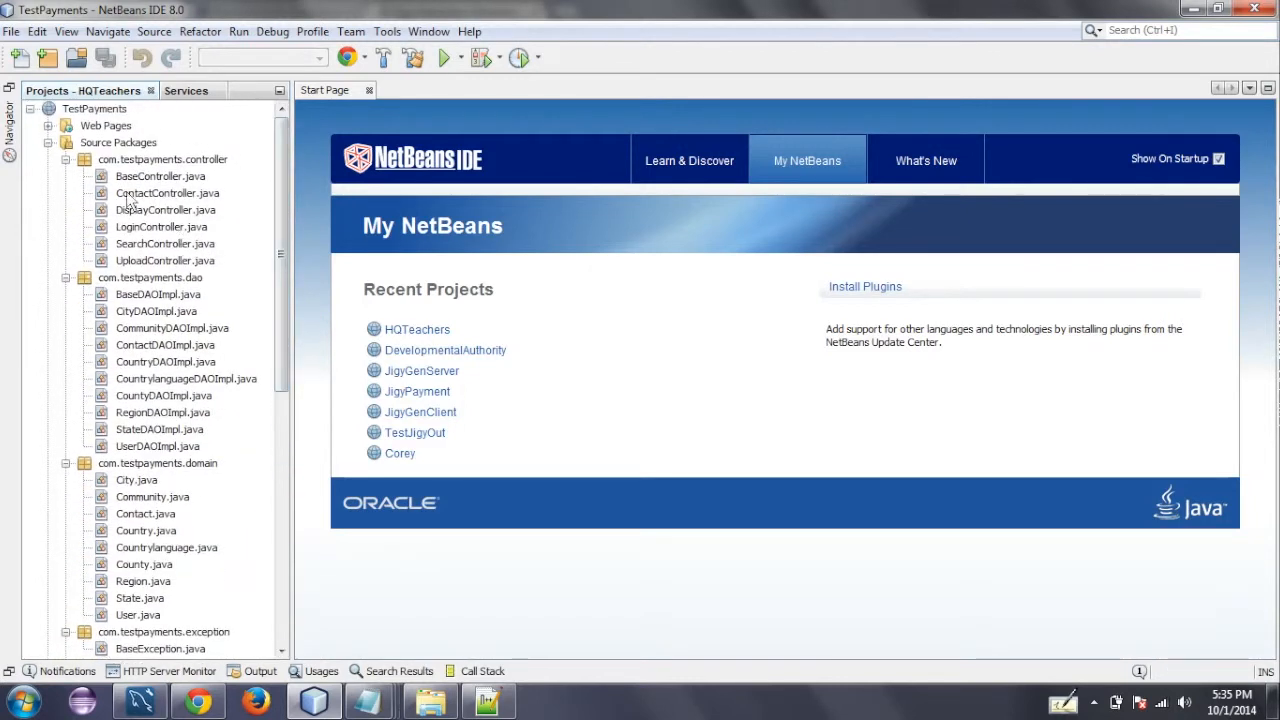
{"action": "left_click", "coordinate": [65, 159]}
{"action": "left_click", "coordinate": [65, 176]}
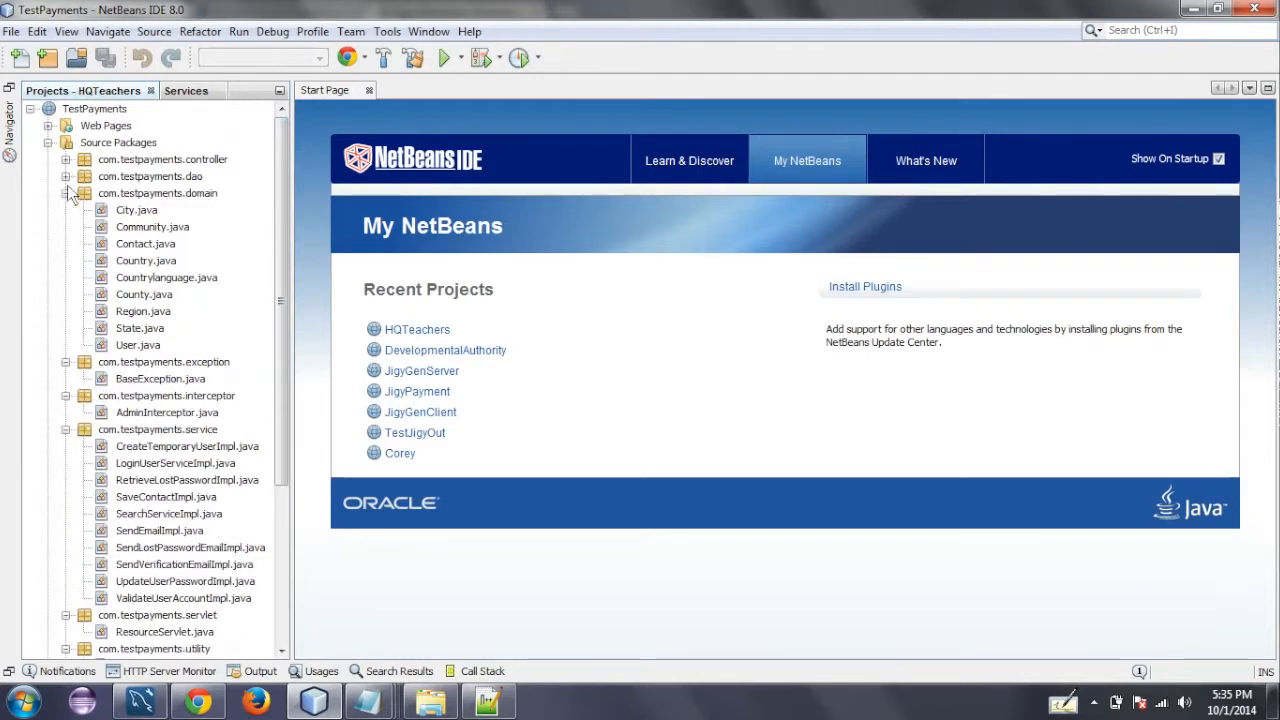
{"action": "left_click", "coordinate": [65, 193]}
{"action": "left_click", "coordinate": [65, 210]}
- Run the TestPayments project in the browser and dismiss the browser's downloads bar
{"action": "left_click", "coordinate": [88, 109]}
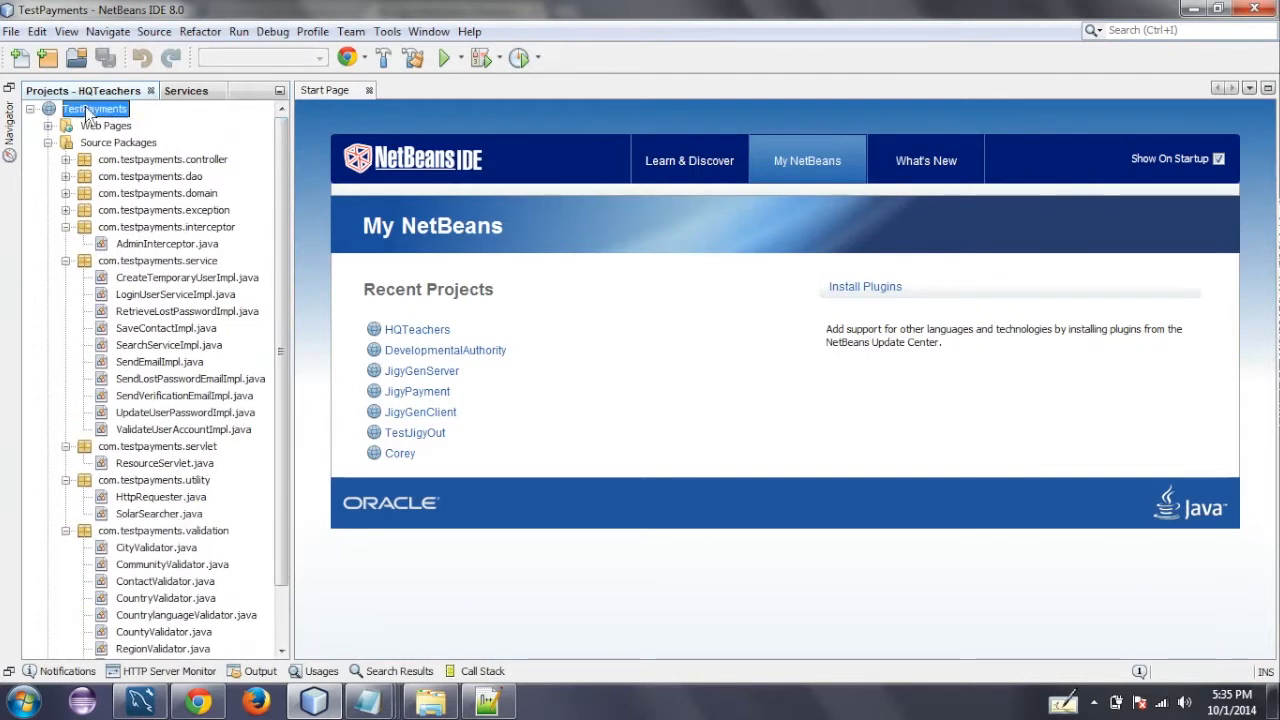
{"action": "right_click", "coordinate": [88, 109]}
{"action": "left_click", "coordinate": [135, 264]}
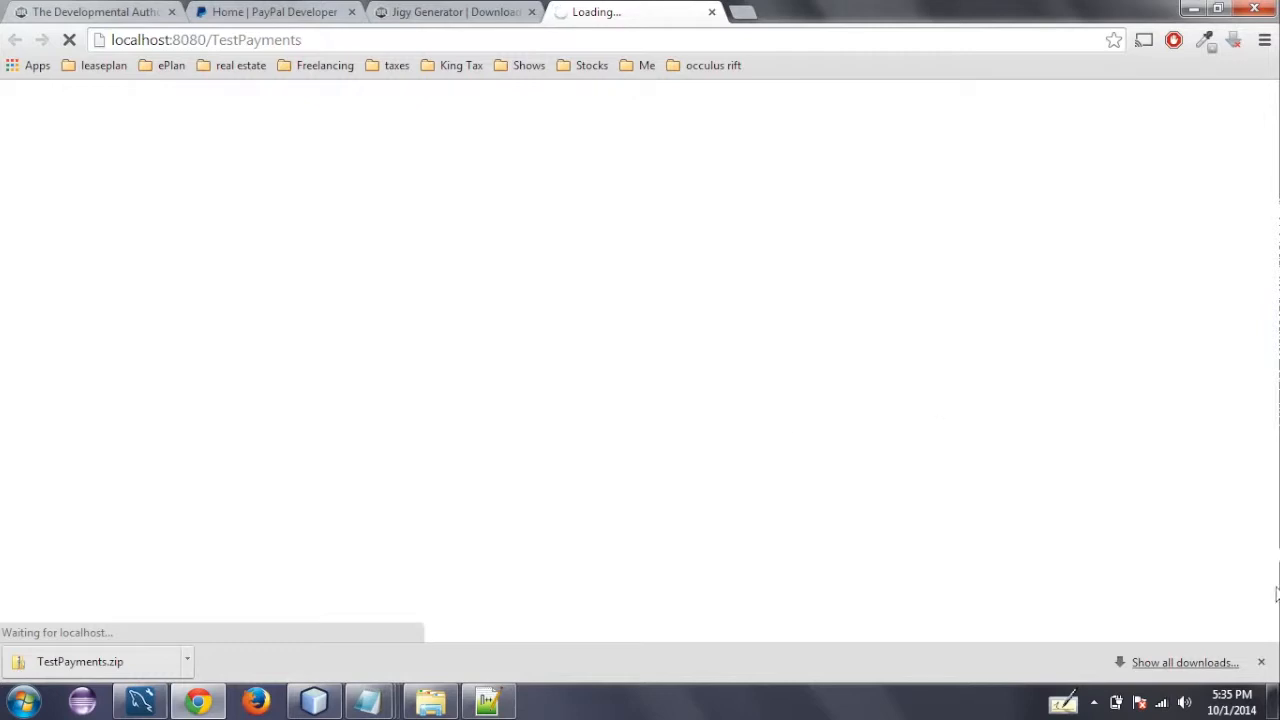
{"action": "left_click", "coordinate": [1260, 664]}
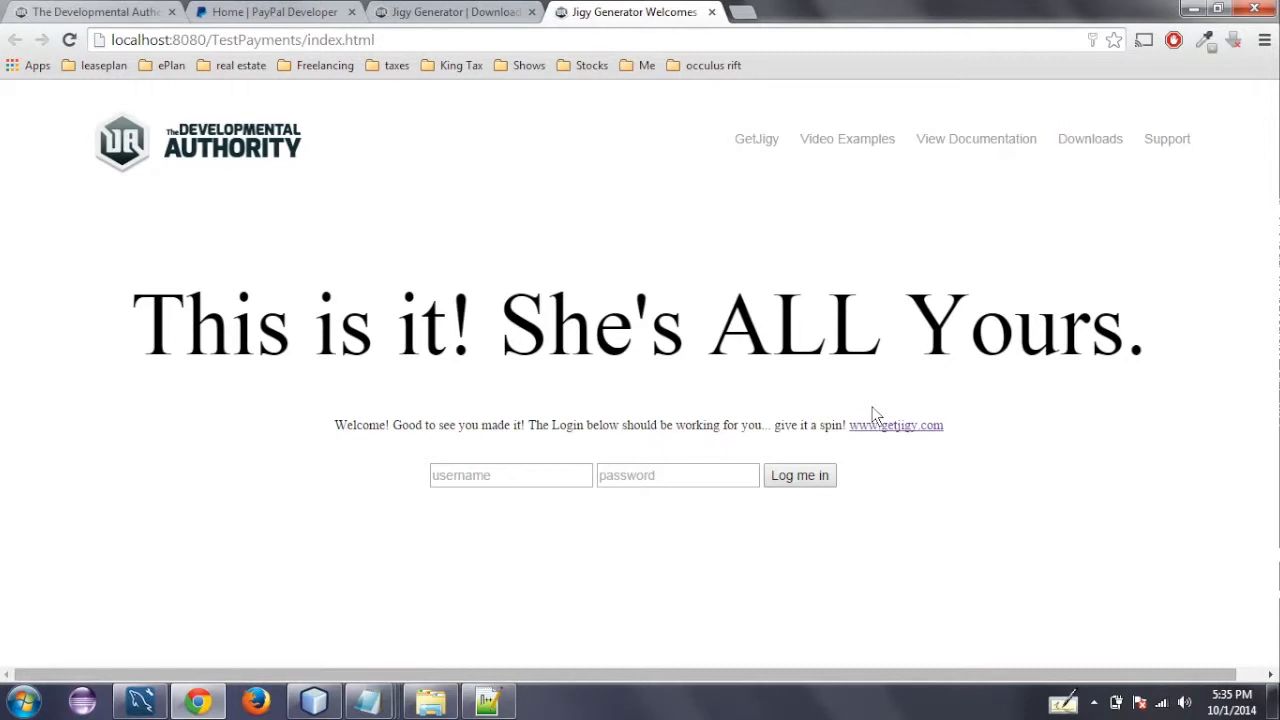
- Test the login form with the made-up username klkjdfljsdljf and an arbitrary password, and dismiss the resulting alert
{"action": "left_click", "coordinate": [548, 474]}
{"action": "type", "text": "klkjdfljsdljf"}
{"action": "key", "text": "Tab"}
{"action": "type", "text": "sdlkfjsdlkf"}
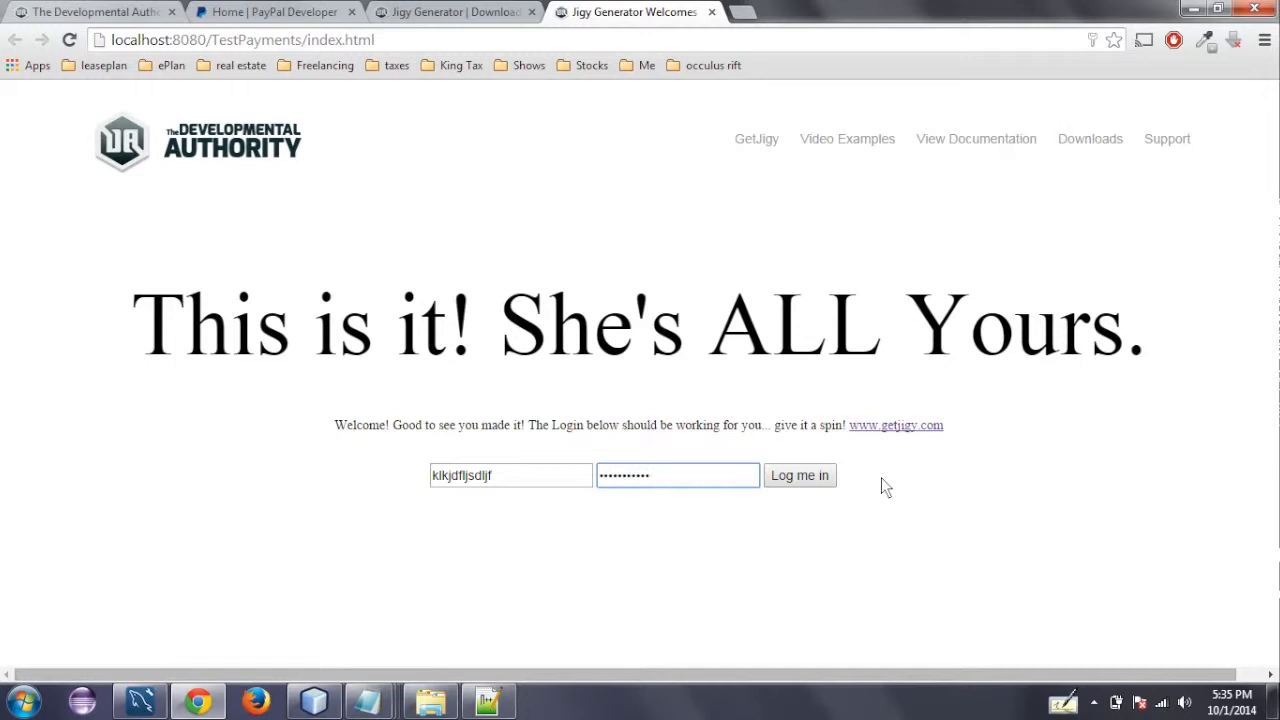
{"action": "left_click", "coordinate": [820, 478]}
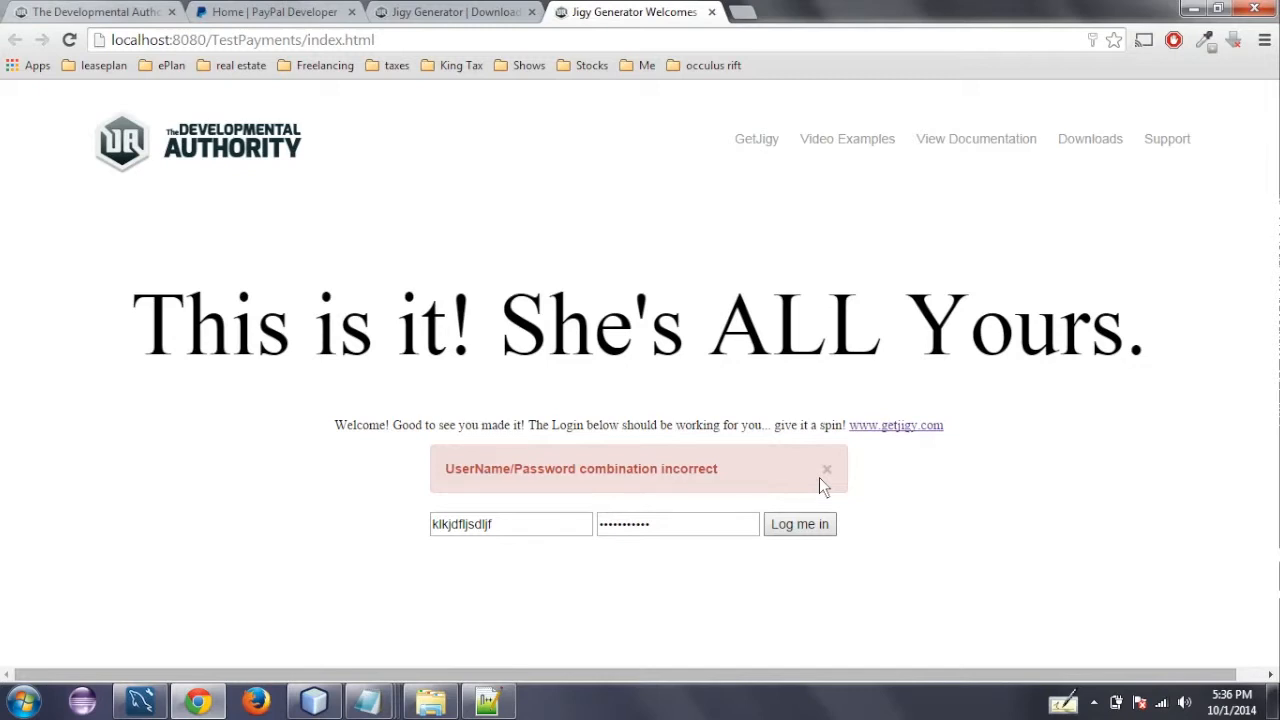
{"action": "right_click", "coordinate": [828, 476]}
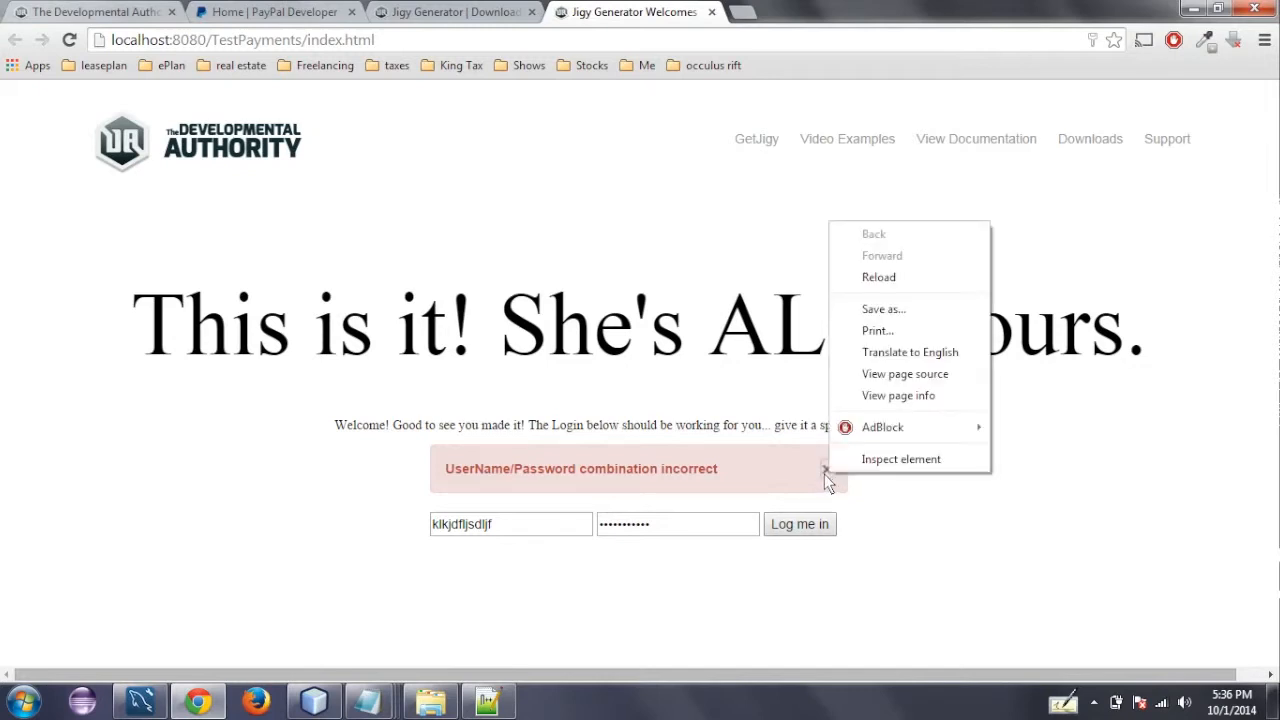
{"action": "left_click", "coordinate": [824, 474]}
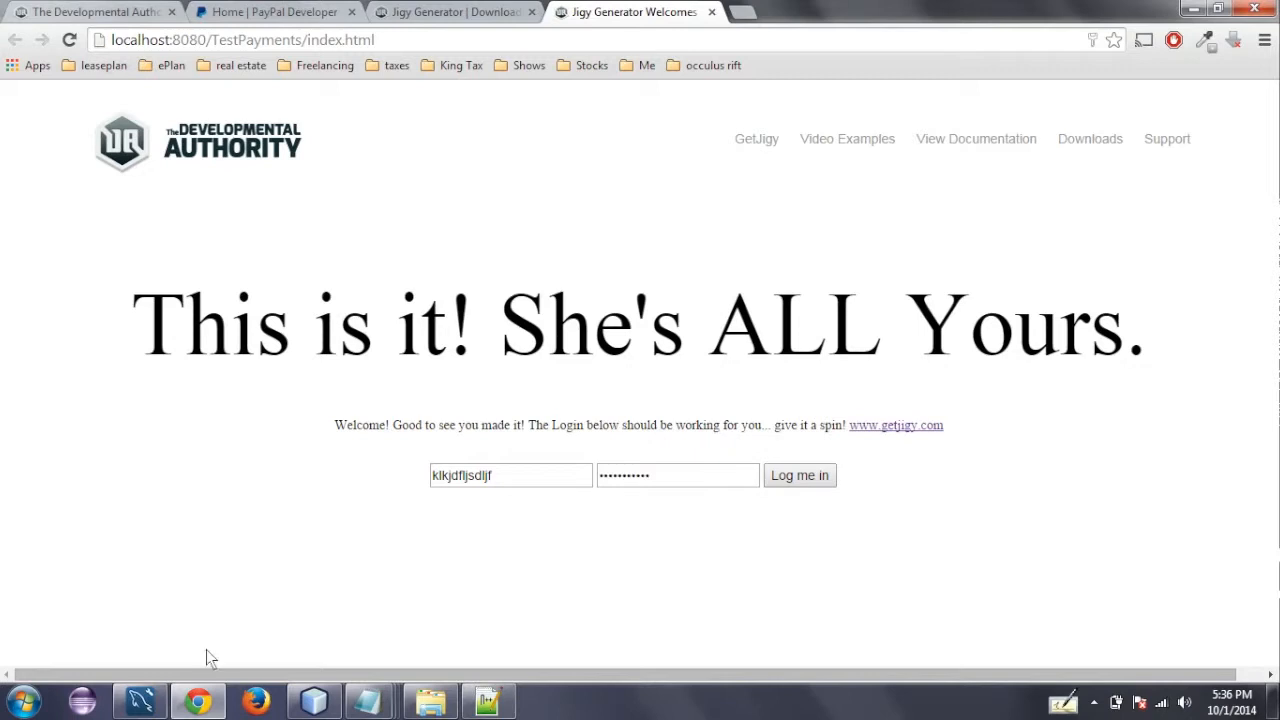
- In MySQL Workbench, list the rows of the world.user table and copy the second user's email address
{"action": "mouse_move", "coordinate": [152, 698]}
{"action": "left_click", "coordinate": [145, 630]}
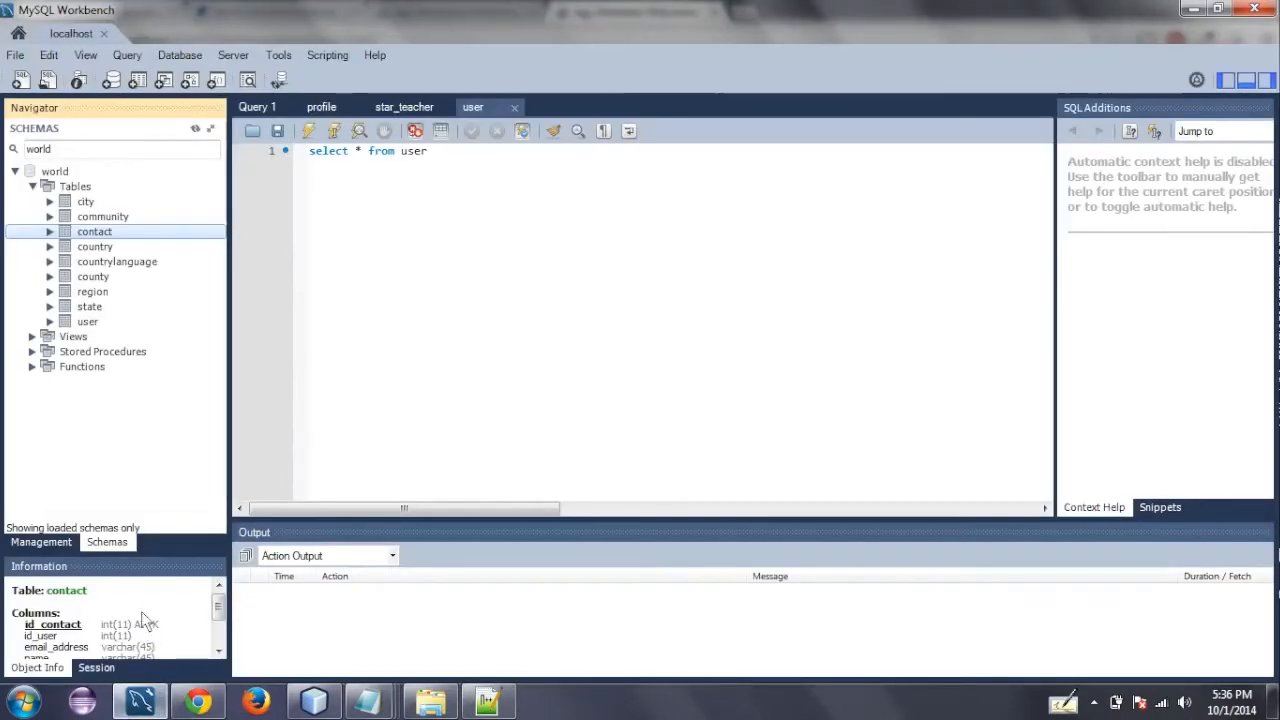
{"action": "left_click", "coordinate": [88, 321]}
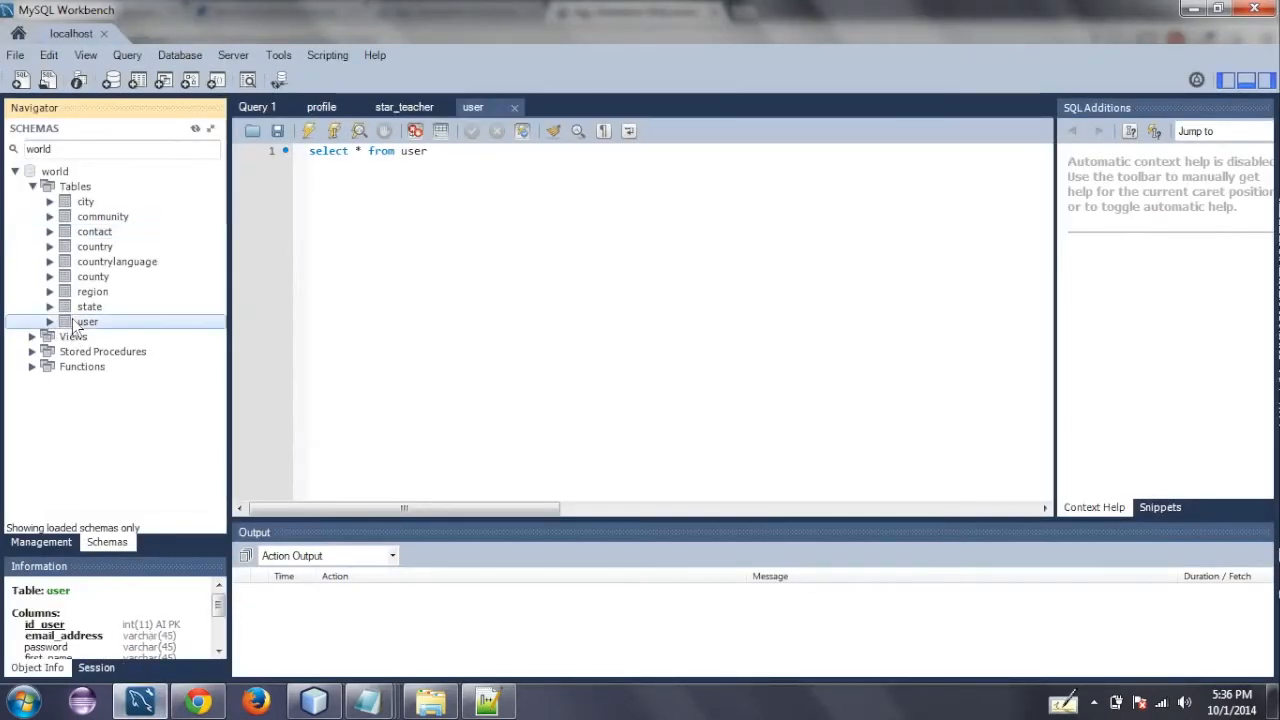
{"action": "right_click", "coordinate": [93, 319]}
{"action": "left_click", "coordinate": [143, 330]}
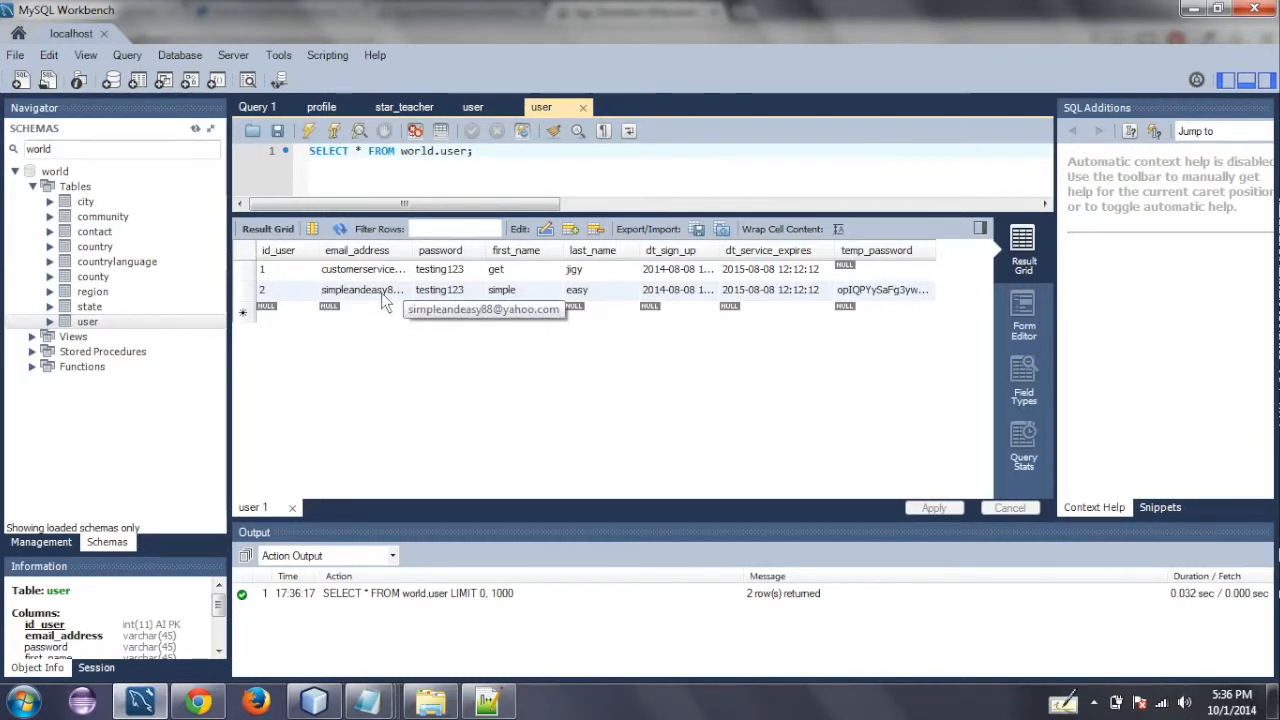
{"action": "left_click", "coordinate": [382, 296]}
{"action": "left_click", "coordinate": [382, 296]}
{"action": "key", "text": "ctrl+a"}
{"action": "key", "text": "ctrl+c"}
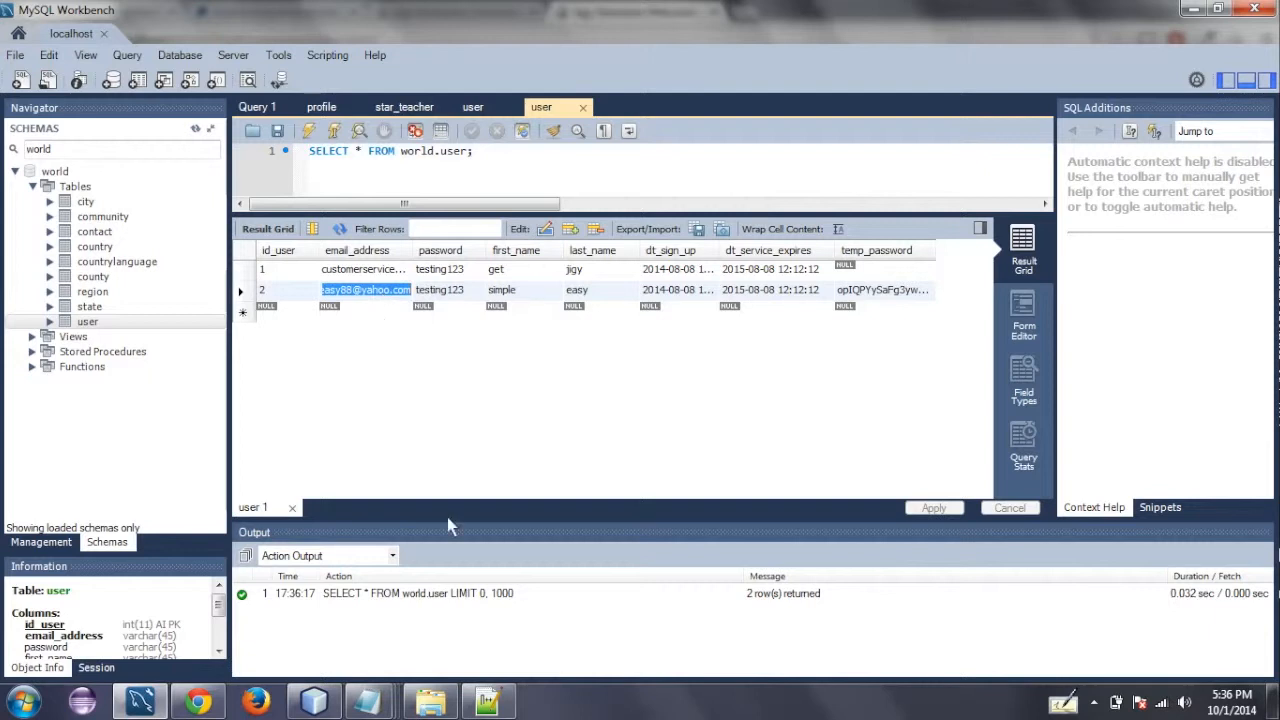
- Back in Chrome, log in with the copied email address and the account password, and dismiss the resulting alert
{"action": "left_click", "coordinate": [204, 698]}
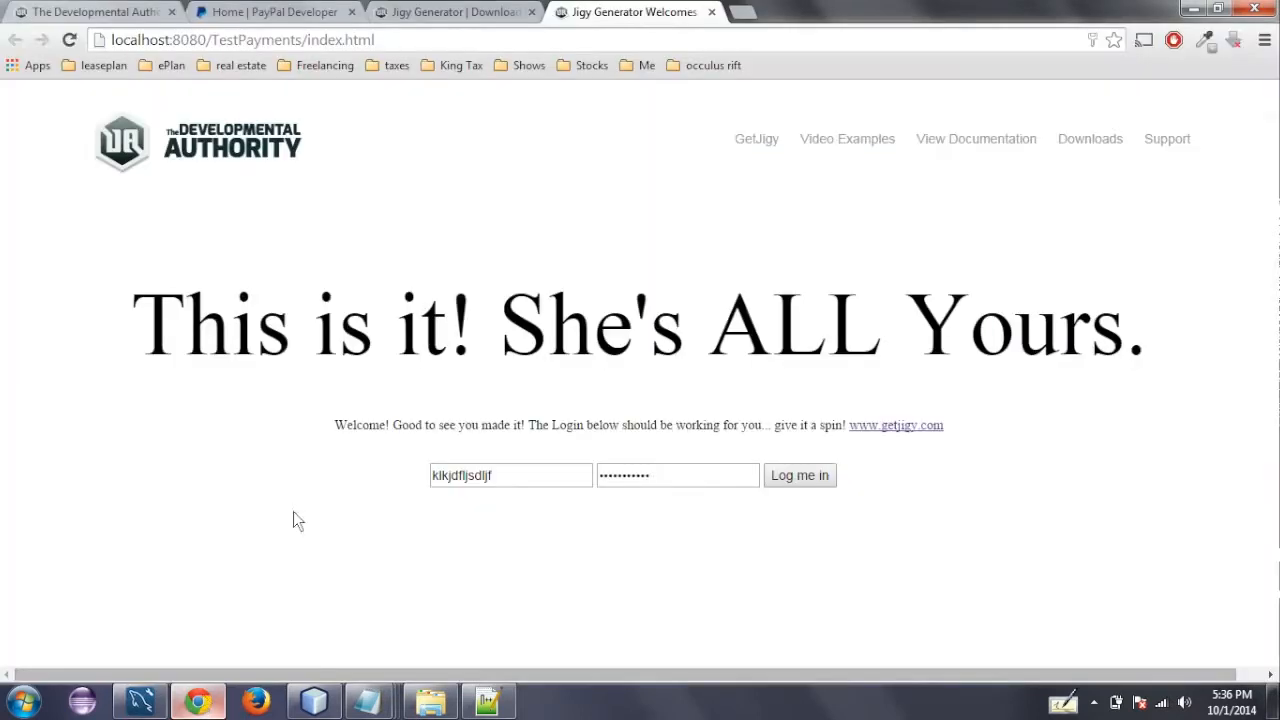
{"action": "double_click", "coordinate": [476, 478]}
{"action": "key", "text": "ctrl+v"}
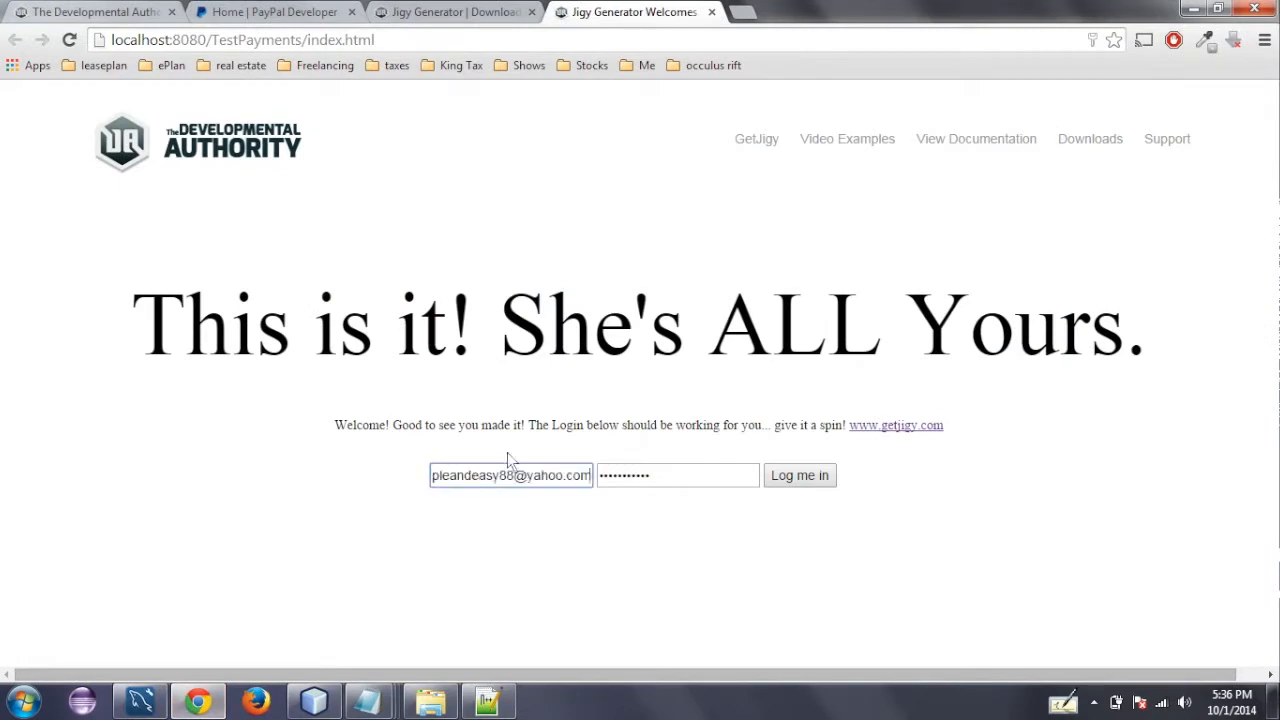
{"action": "left_click", "coordinate": [646, 477]}
{"action": "double_click", "coordinate": [646, 475]}
{"action": "type", "text": "•••"}
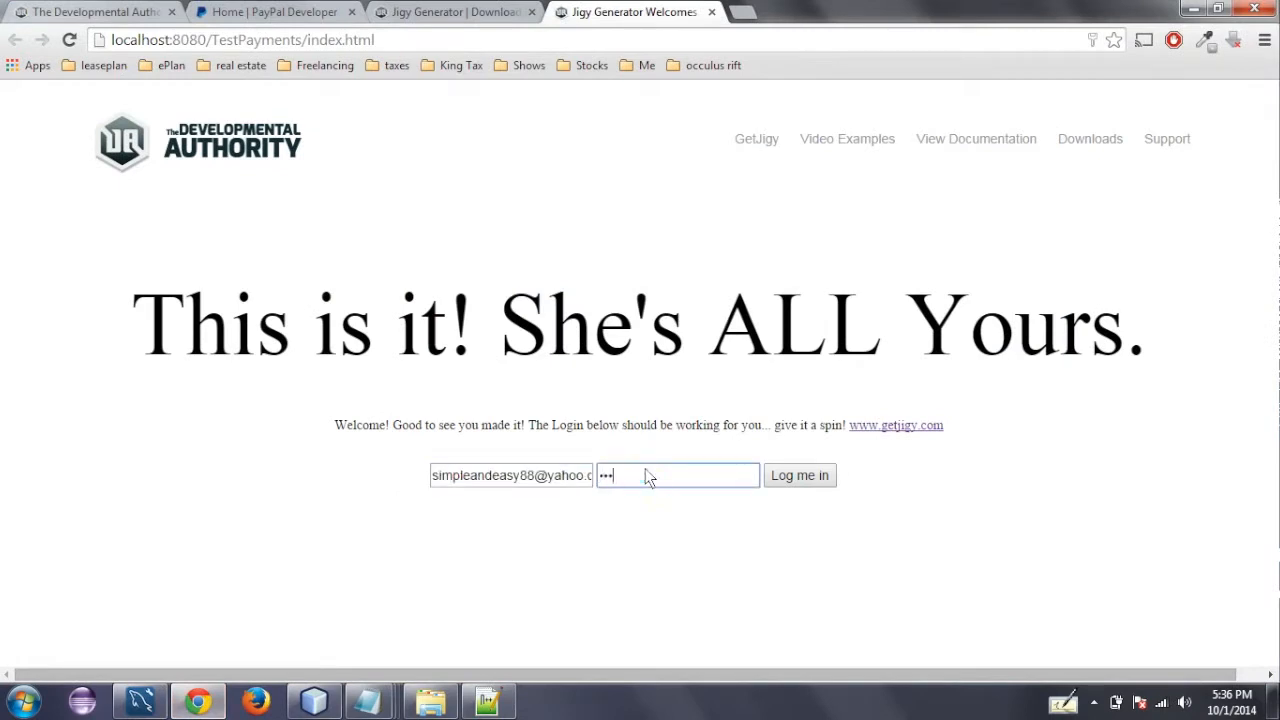
{"action": "type", "text": "••"}
{"action": "left_click", "coordinate": [783, 478]}
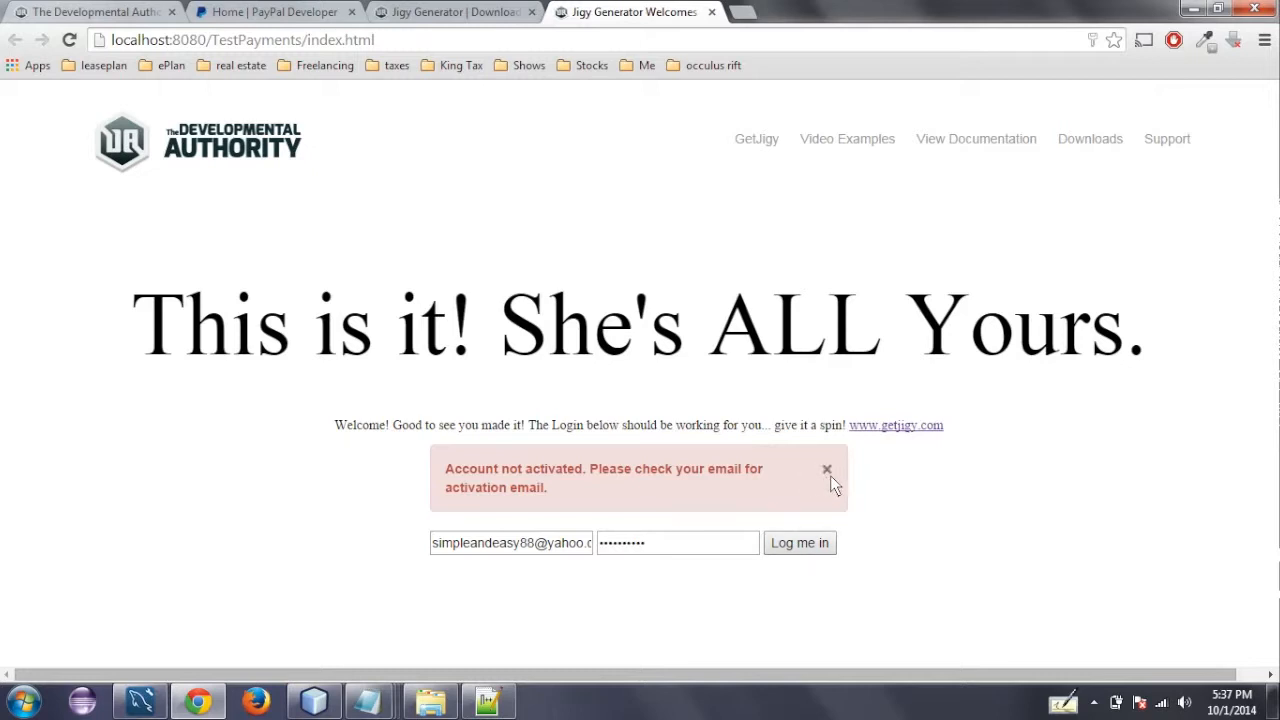
{"action": "left_click", "coordinate": [827, 470]}
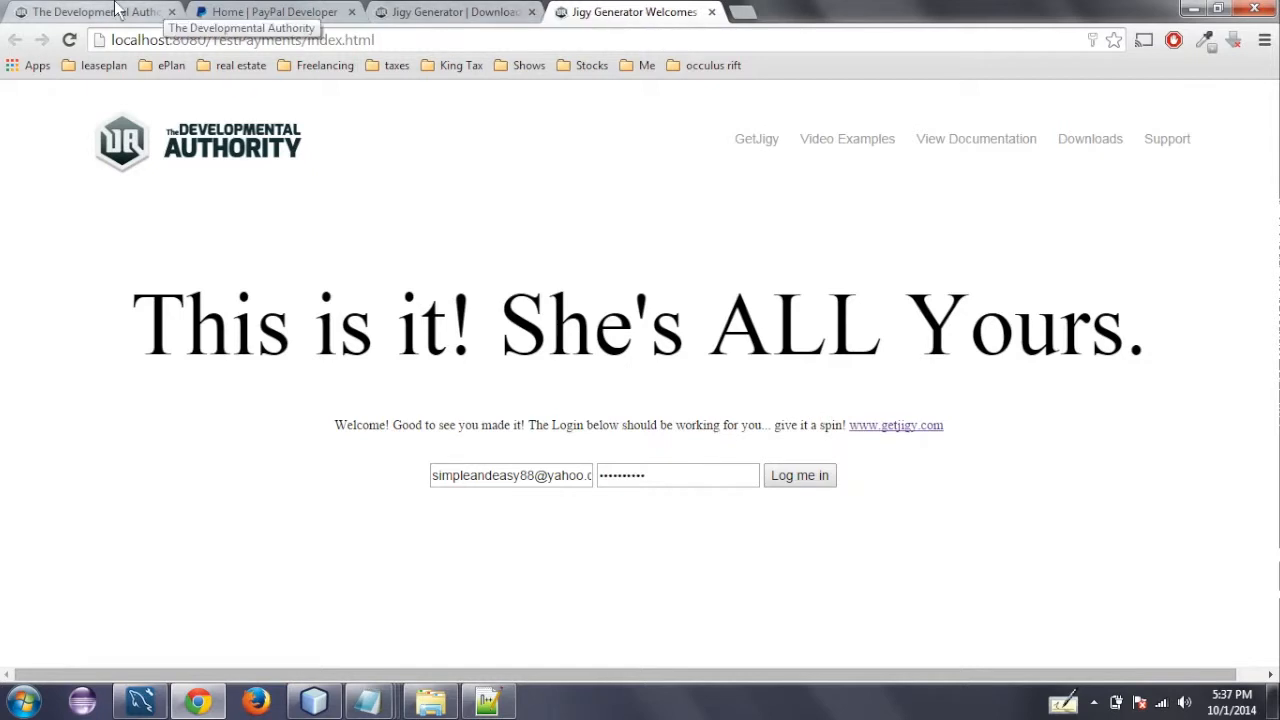
- Open the Documentation page of the Developmental Authority site and find the Enabling Payments section
{"action": "left_click", "coordinate": [115, 10]}
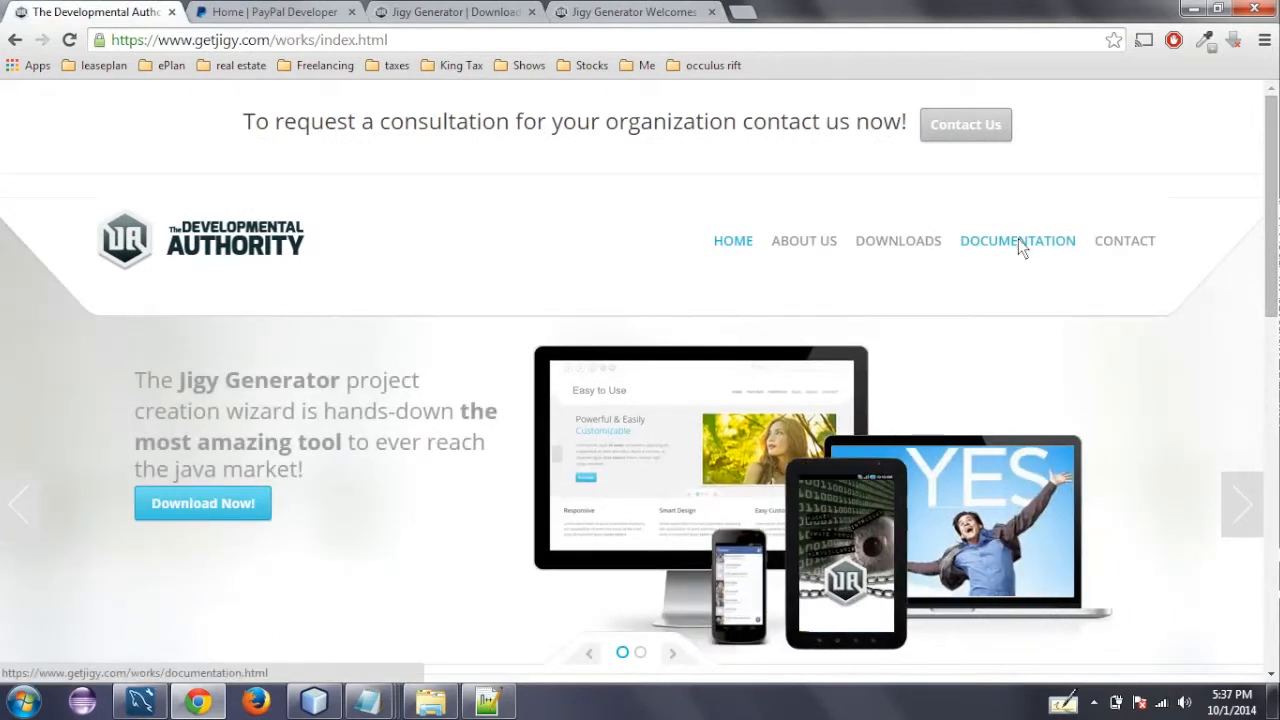
{"action": "left_click", "coordinate": [1018, 240]}
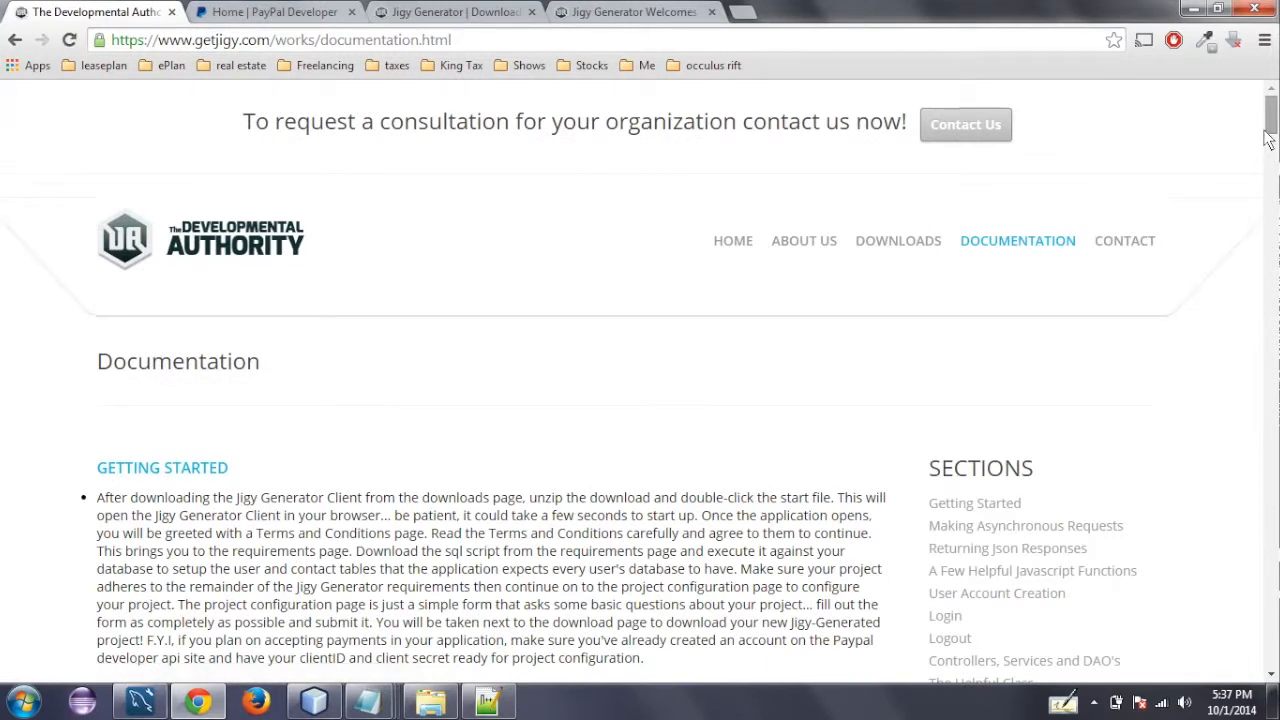
{"action": "scroll", "coordinate": [1268, 145], "scroll_direction": "down", "scroll_amount": 1}
{"action": "scroll", "coordinate": [1268, 145], "scroll_direction": "down", "scroll_amount": 3}
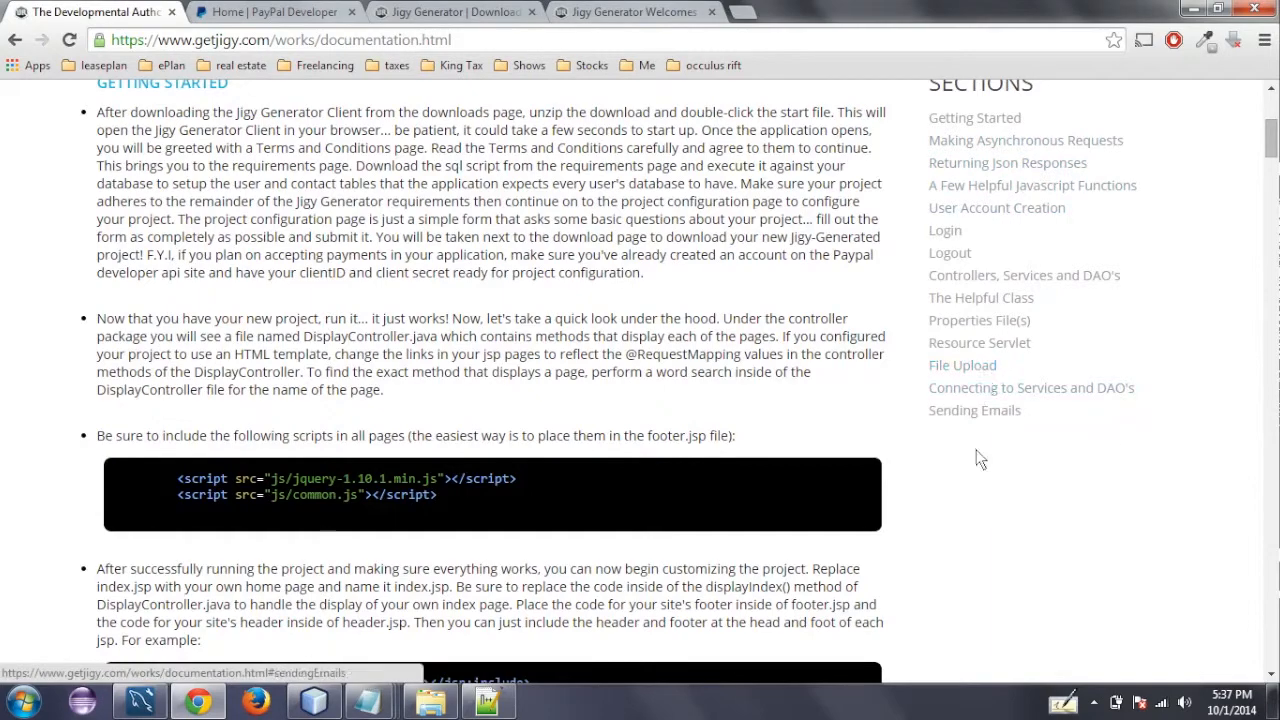
{"action": "left_click_drag", "start_coordinate": [1266, 150], "coordinate": [1272, 580]}
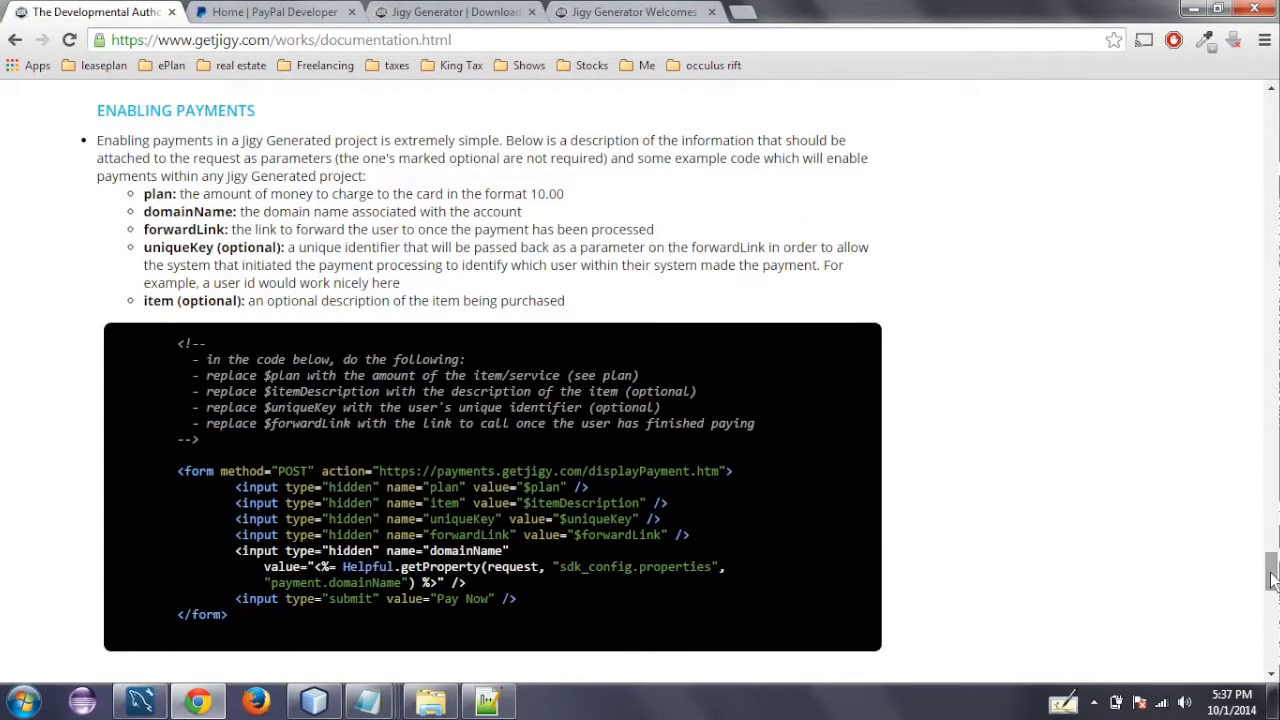
{"action": "left_click_drag", "start_coordinate": [1272, 580], "coordinate": [1272, 580]}
- Examine the example payment form code, including the $plan, $itemDescription, $uniqueKey and domainName values
{"action": "left_click_drag", "start_coordinate": [180, 472], "coordinate": [222, 620]}
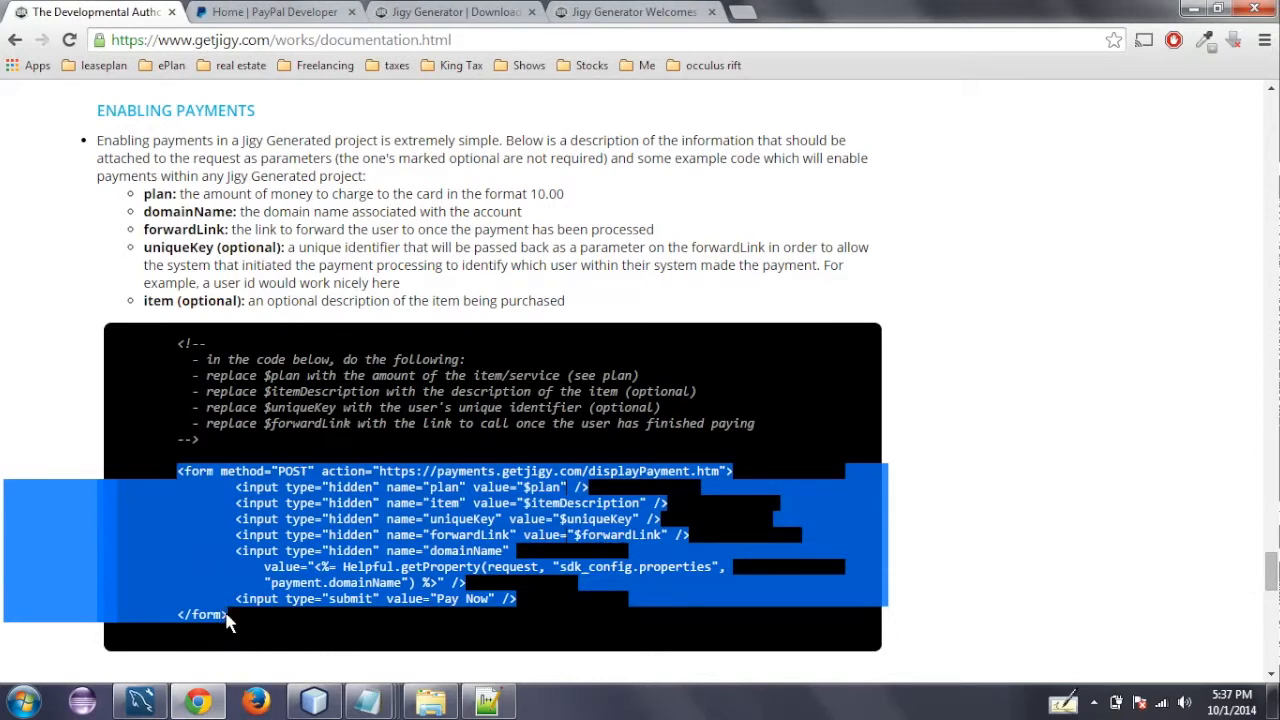
{"action": "left_click", "coordinate": [415, 550]}
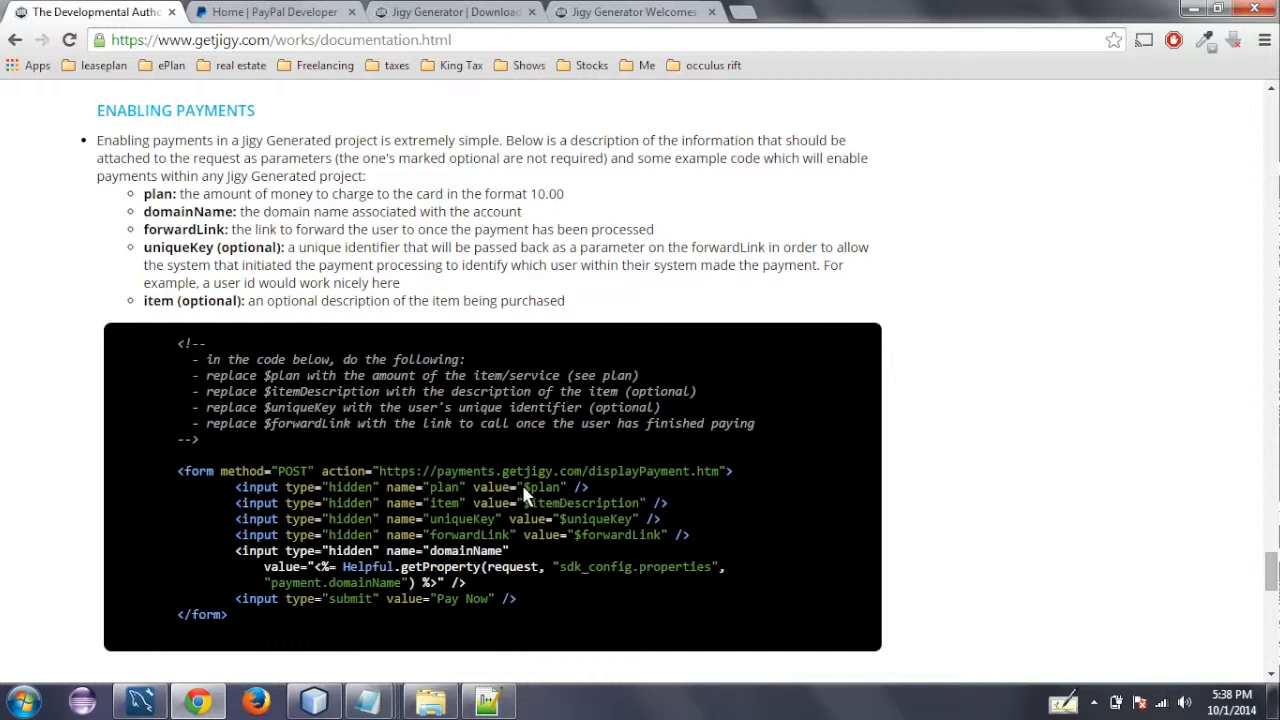
{"action": "left_click_drag", "start_coordinate": [524, 489], "coordinate": [642, 510]}
{"action": "left_click_drag", "start_coordinate": [522, 490], "coordinate": [563, 489]}
{"action": "left_click", "coordinate": [556, 522]}
{"action": "left_click_drag", "start_coordinate": [522, 484], "coordinate": [640, 510]}
{"action": "left_click_drag", "start_coordinate": [559, 520], "coordinate": [631, 520]}
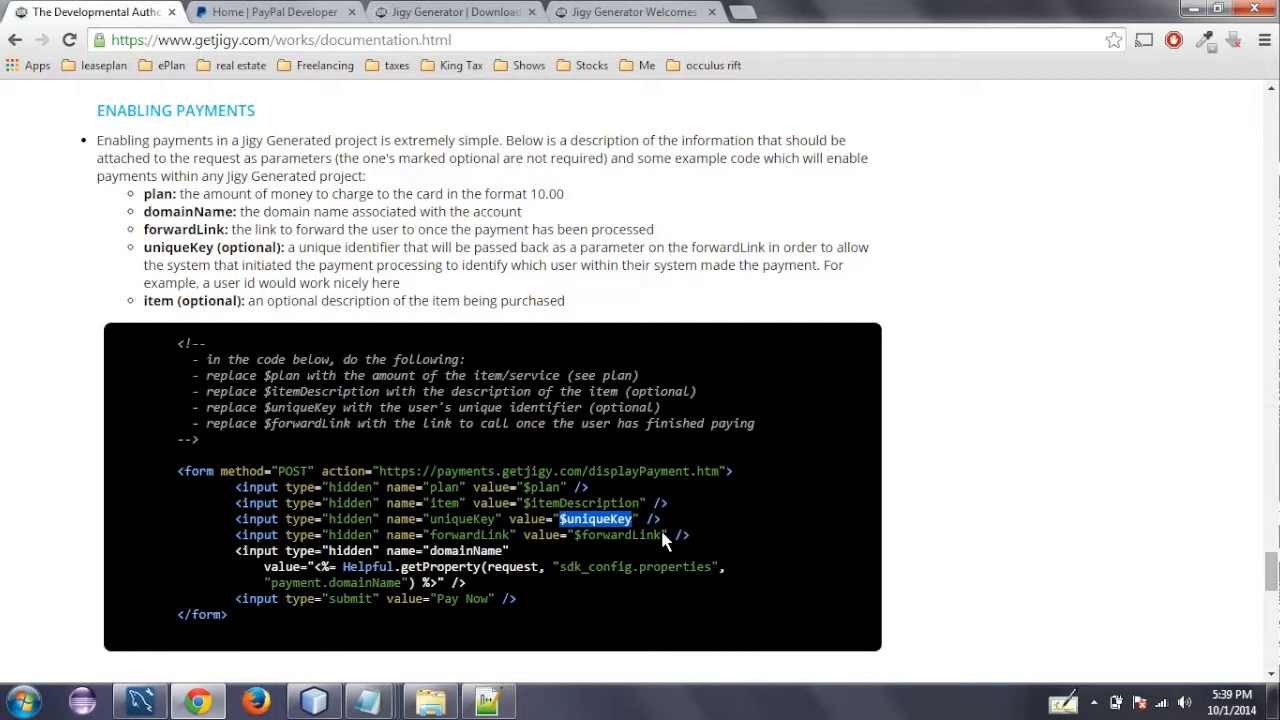
{"action": "double_click", "coordinate": [461, 553]}
{"action": "left_click", "coordinate": [505, 578]}
- Copy the whole example payment form, switch to NetBeans and open index.jsp from the TestPayments WEB-INF/jsp folder
{"action": "left_click_drag", "start_coordinate": [176, 471], "coordinate": [230, 620]}
{"action": "key", "text": "ctrl+c"}
{"action": "left_click", "coordinate": [314, 702]}
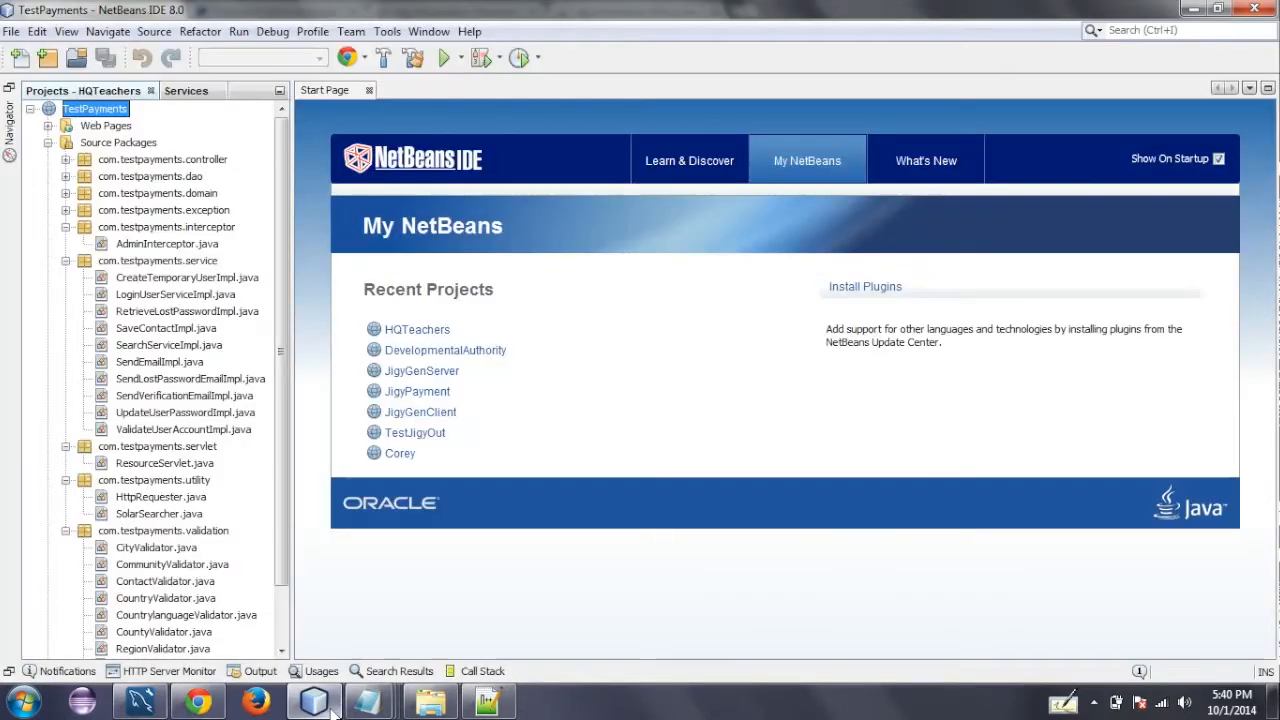
{"action": "left_click", "coordinate": [47, 142]}
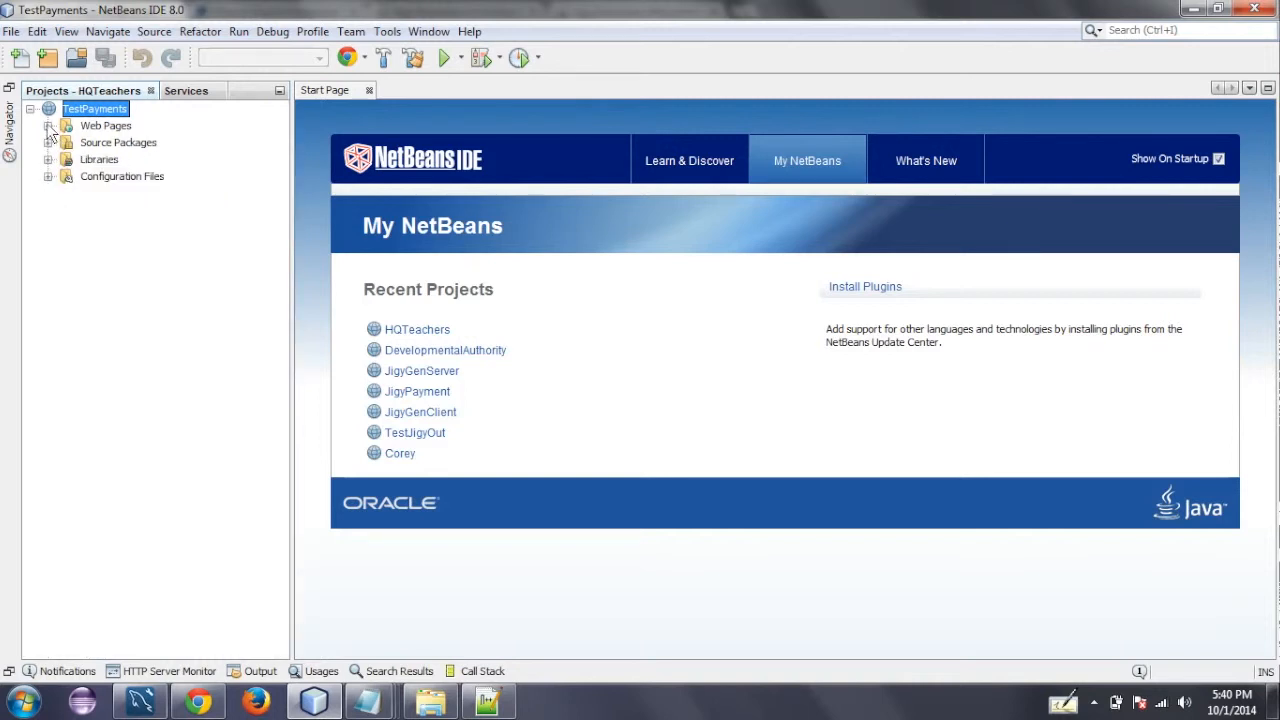
{"action": "left_click", "coordinate": [47, 125]}
{"action": "left_click", "coordinate": [65, 142]}
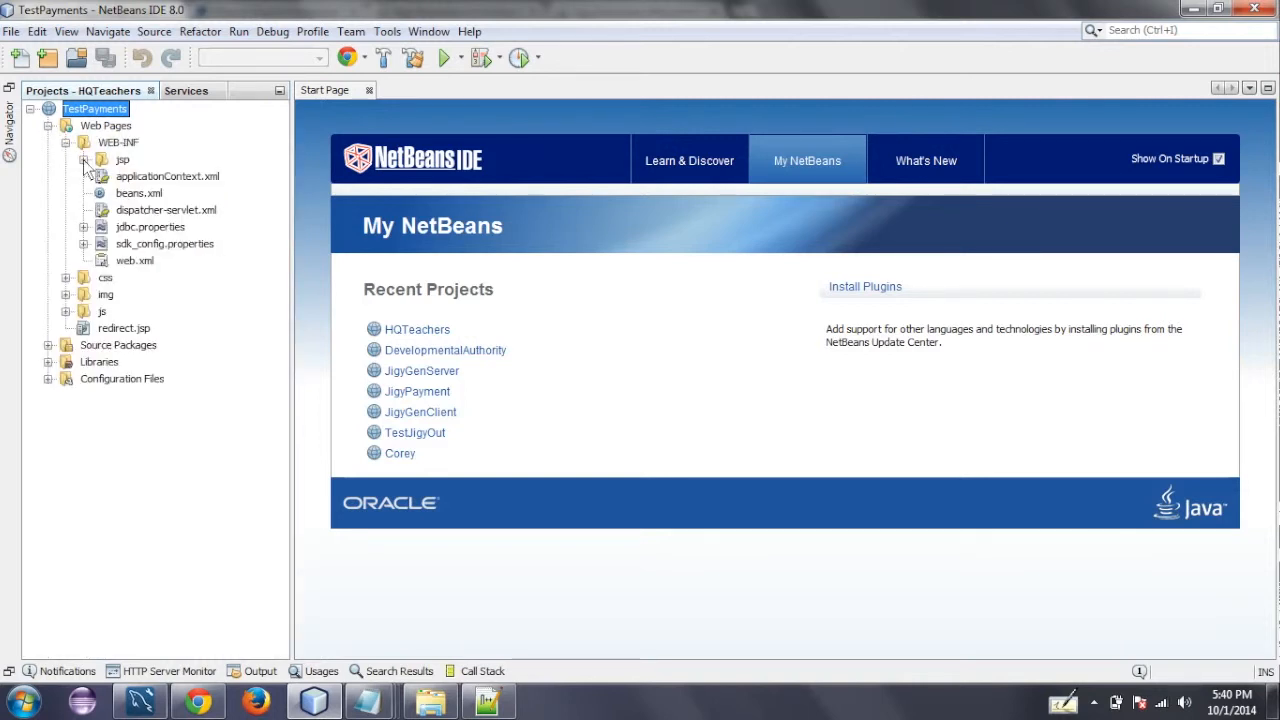
{"action": "left_click", "coordinate": [83, 160]}
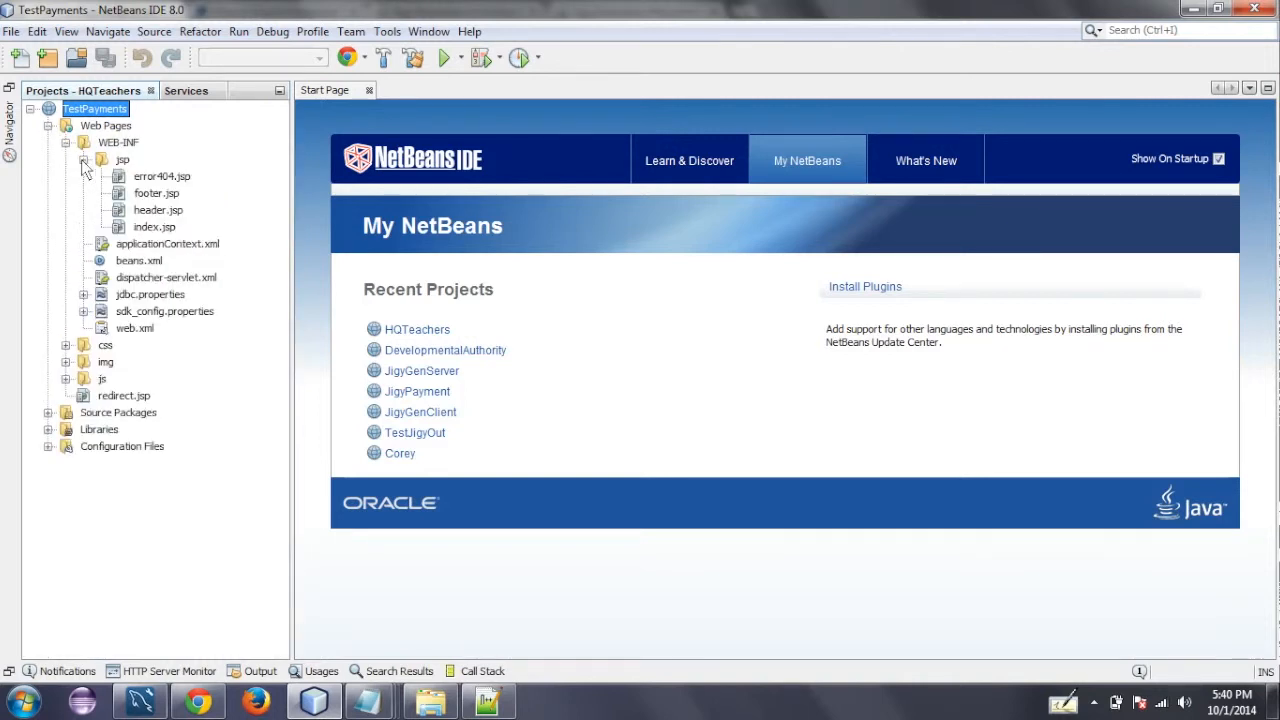
{"action": "left_click", "coordinate": [147, 228]}
{"action": "double_click", "coordinate": [147, 229]}
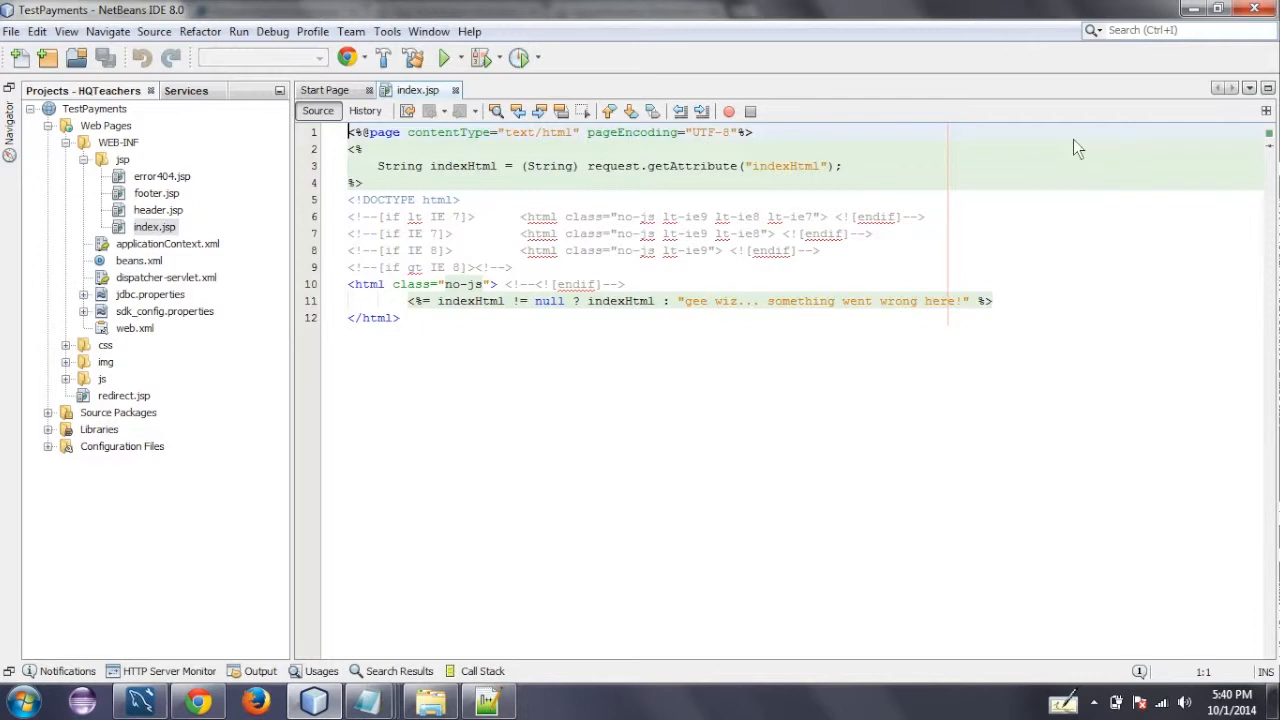
- Replace the indexHtml expression line inside the html element of index.jsp with an empty head element
{"action": "left_click_drag", "start_coordinate": [1003, 300], "coordinate": [410, 306]}
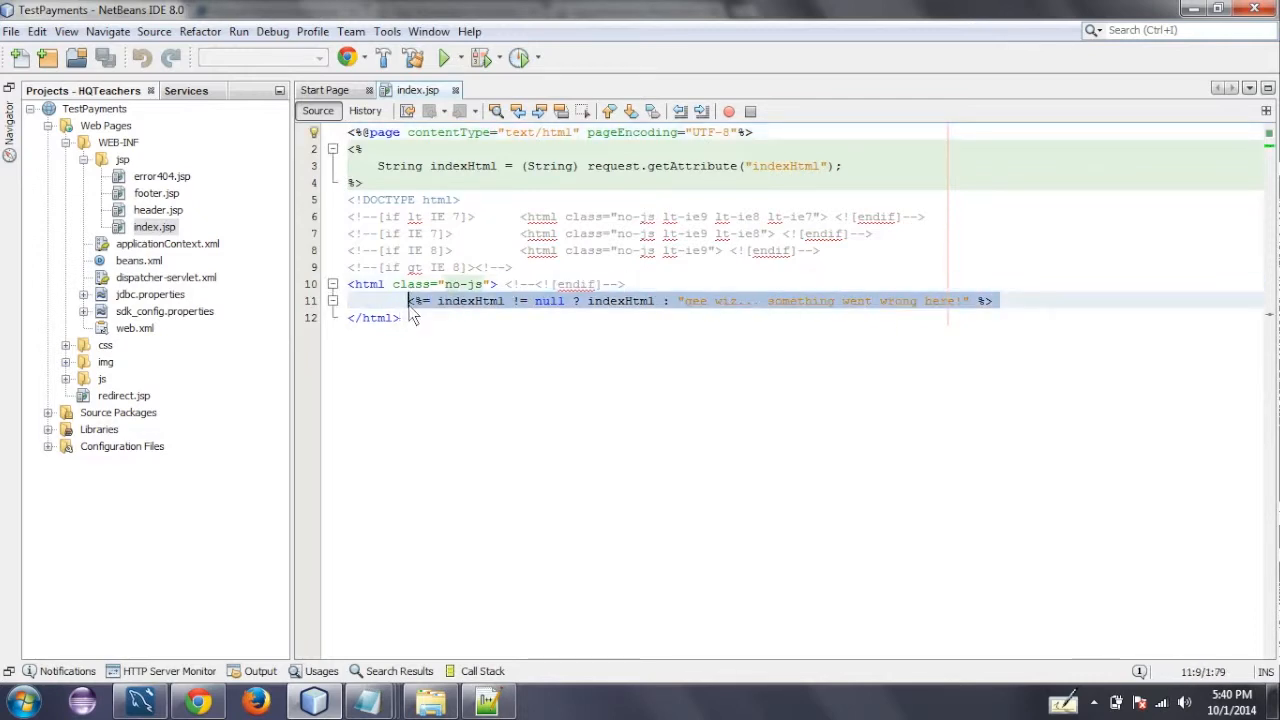
{"action": "type", "text": "<head"}
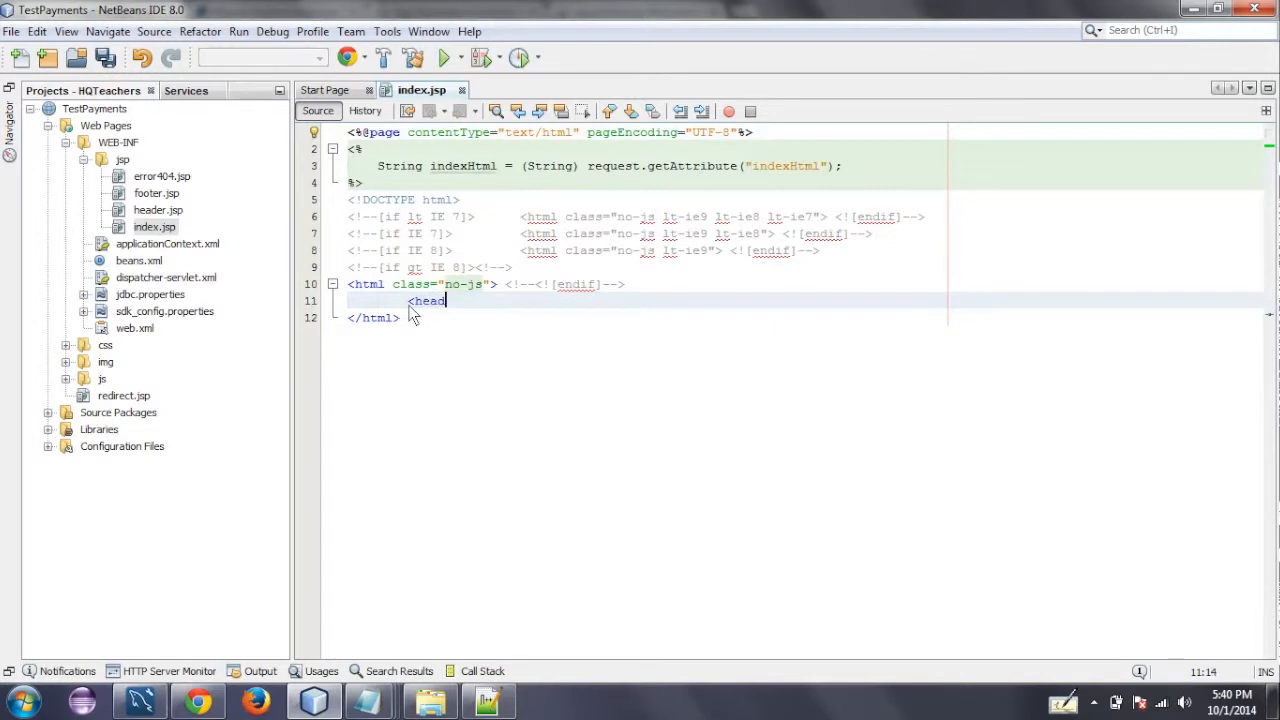
{"action": "type", "text": ">"}
{"action": "type", "text": "<"}
{"action": "type", "text": "/"}
{"action": "key", "text": "Return"}
- Add an empty body element below the closing head tag, with a blank line inside it
{"action": "key", "text": "Return"}
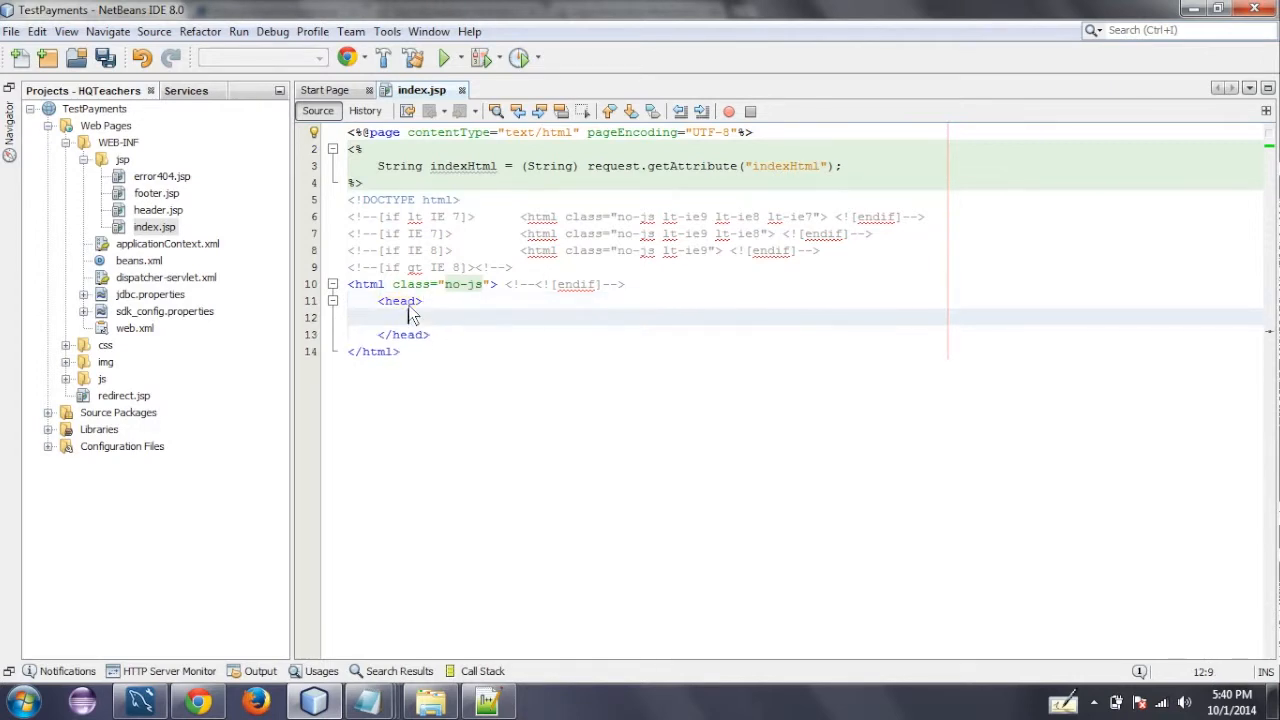
{"action": "key", "text": "Down"}
{"action": "key", "text": "Right"}
{"action": "key", "text": "Right"}
{"action": "key", "text": "Right"}
{"action": "key", "text": "Return"}
{"action": "type", "text": "<body"}
{"action": "key", "text": "Return"}
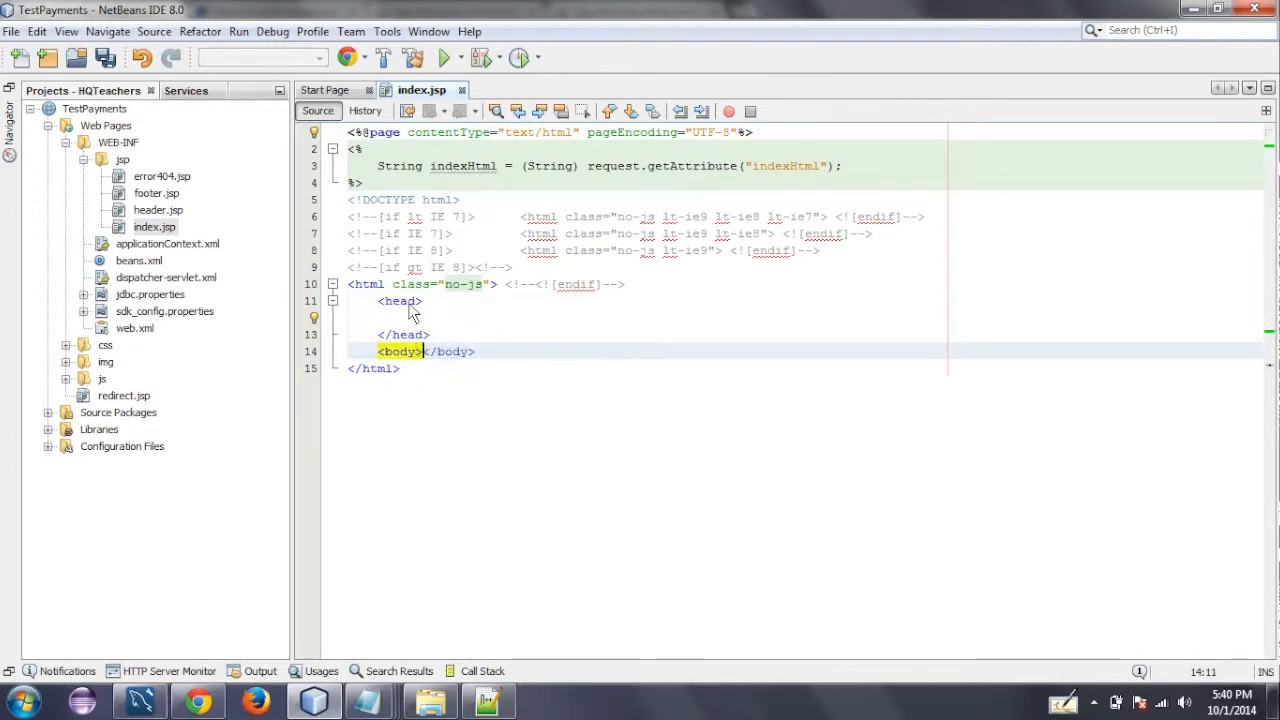
{"action": "key", "text": "Return"}
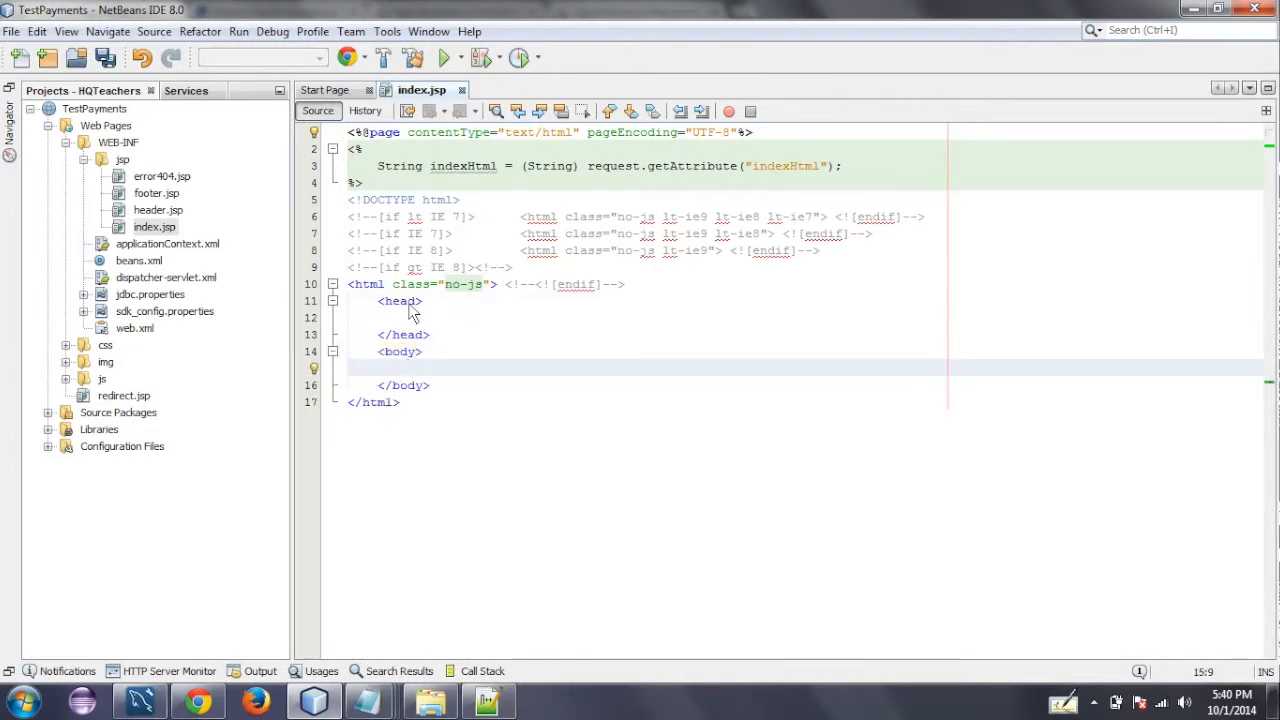
- Paste the copied payment form into the body and add the import for com.jigy.api.Helpful
{"action": "key", "text": "ctrl+v"}
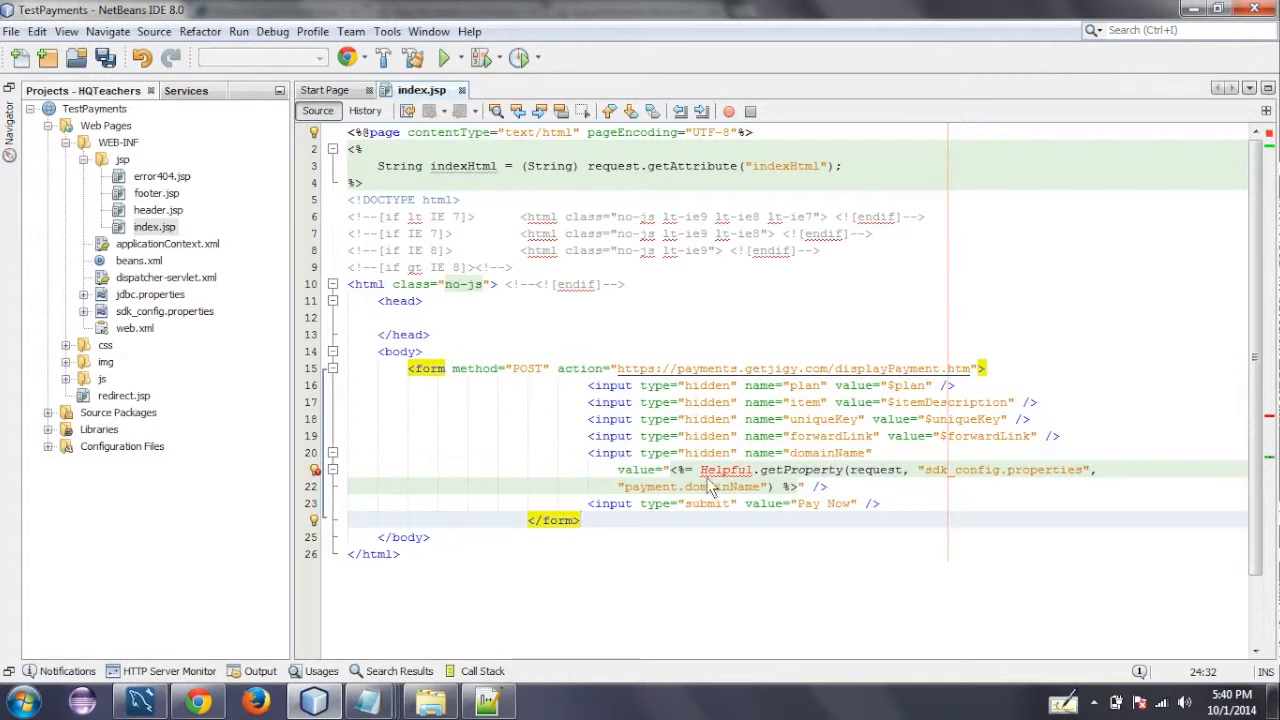
{"action": "left_click", "coordinate": [315, 470]}
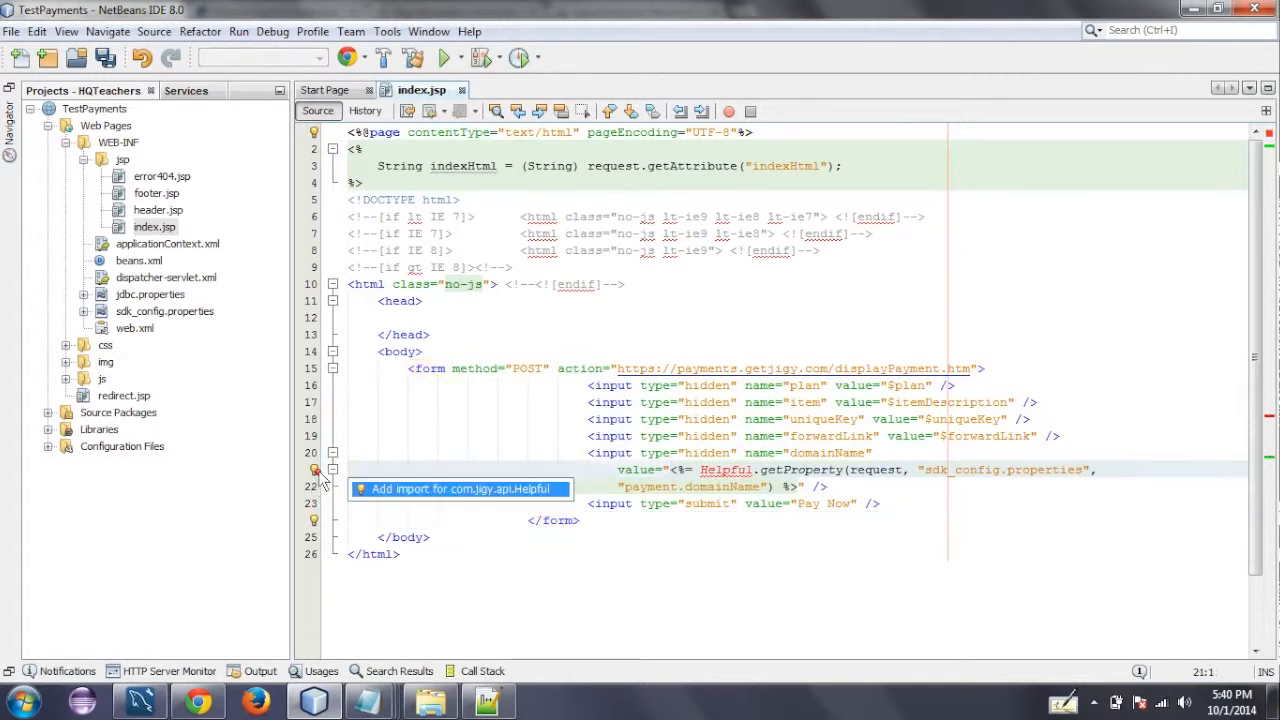
{"action": "left_click", "coordinate": [383, 491]}
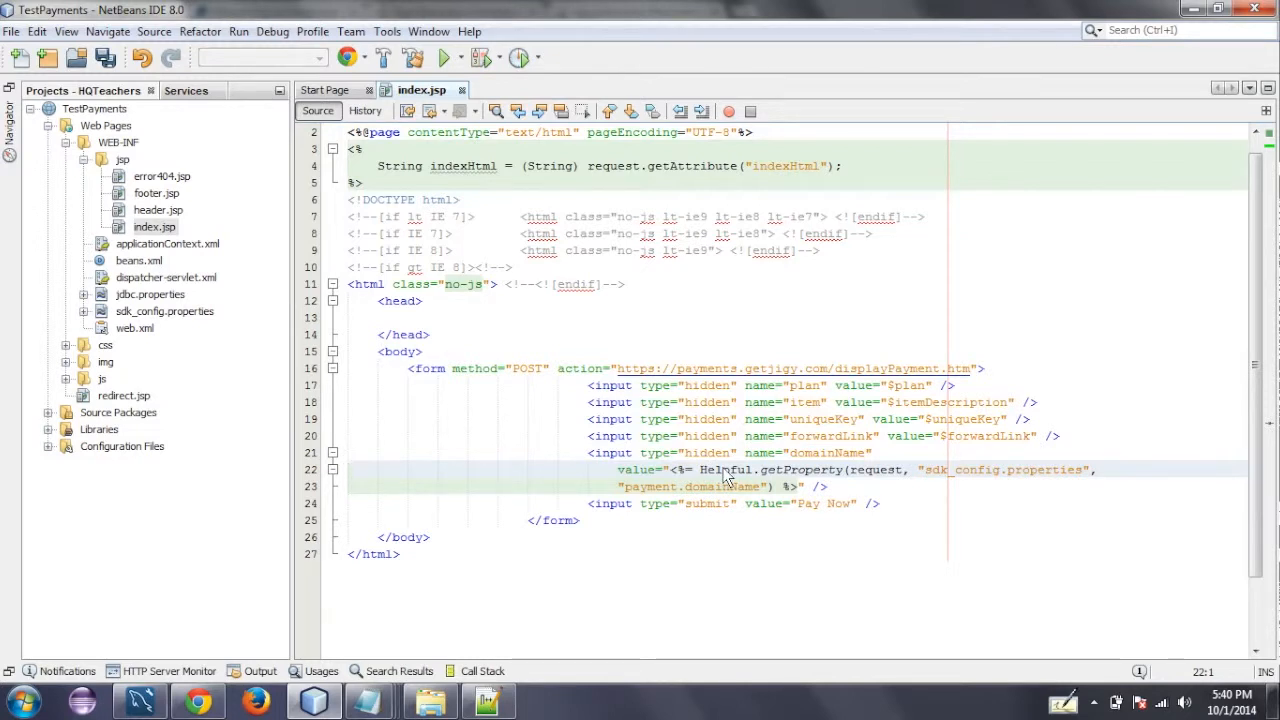
{"action": "double_click", "coordinate": [727, 472]}
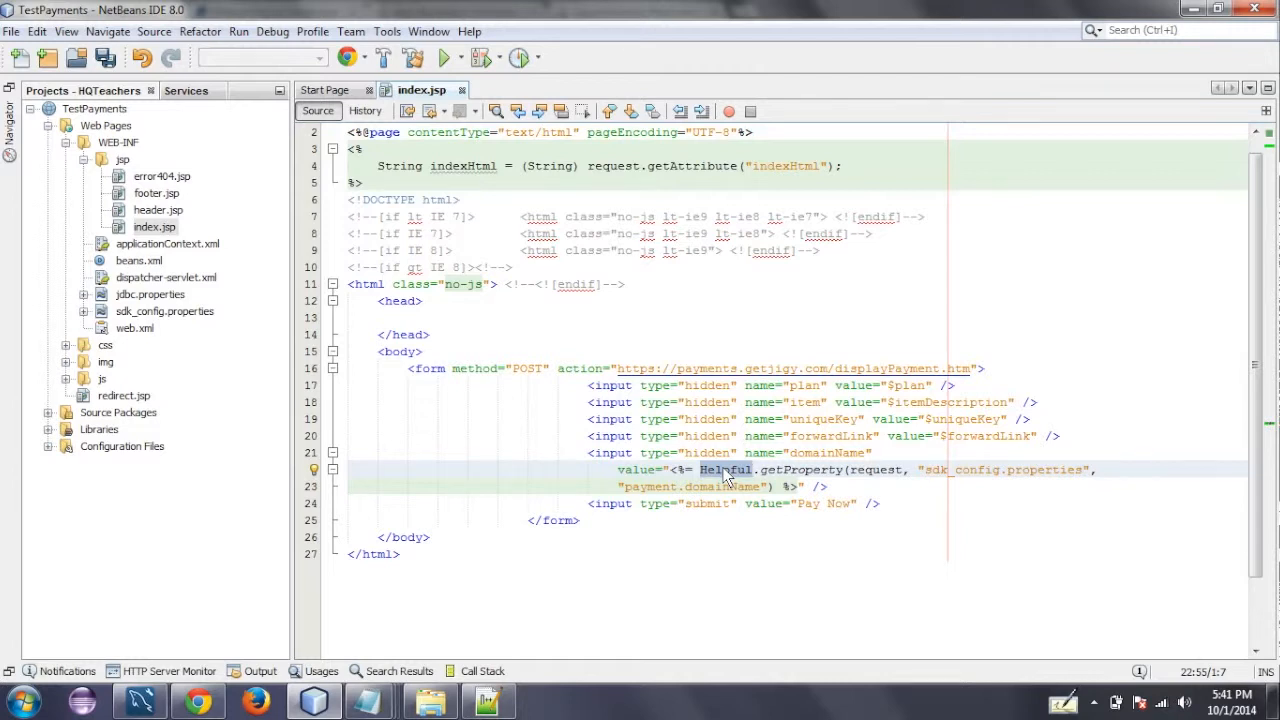
{"action": "double_click", "coordinate": [810, 472]}
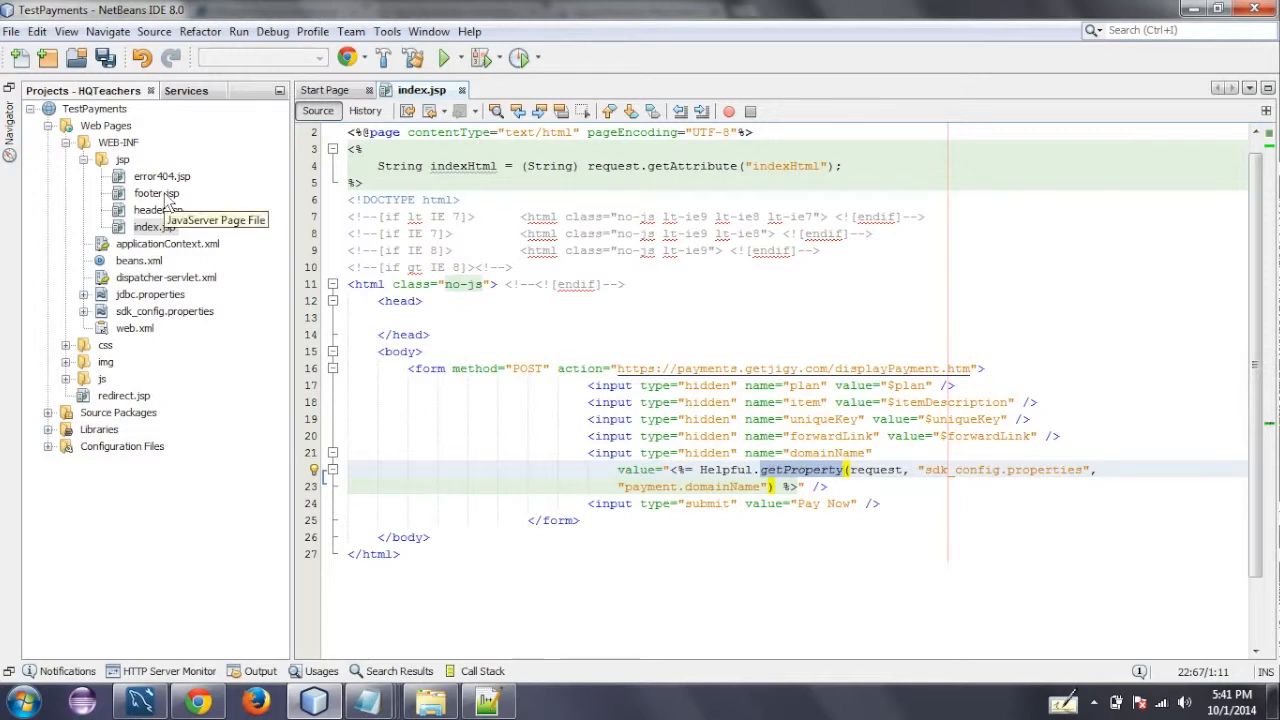
- Copy the js/common.js script tag from the end of footer.jsp into the head of index.jsp
{"action": "double_click", "coordinate": [160, 194]}
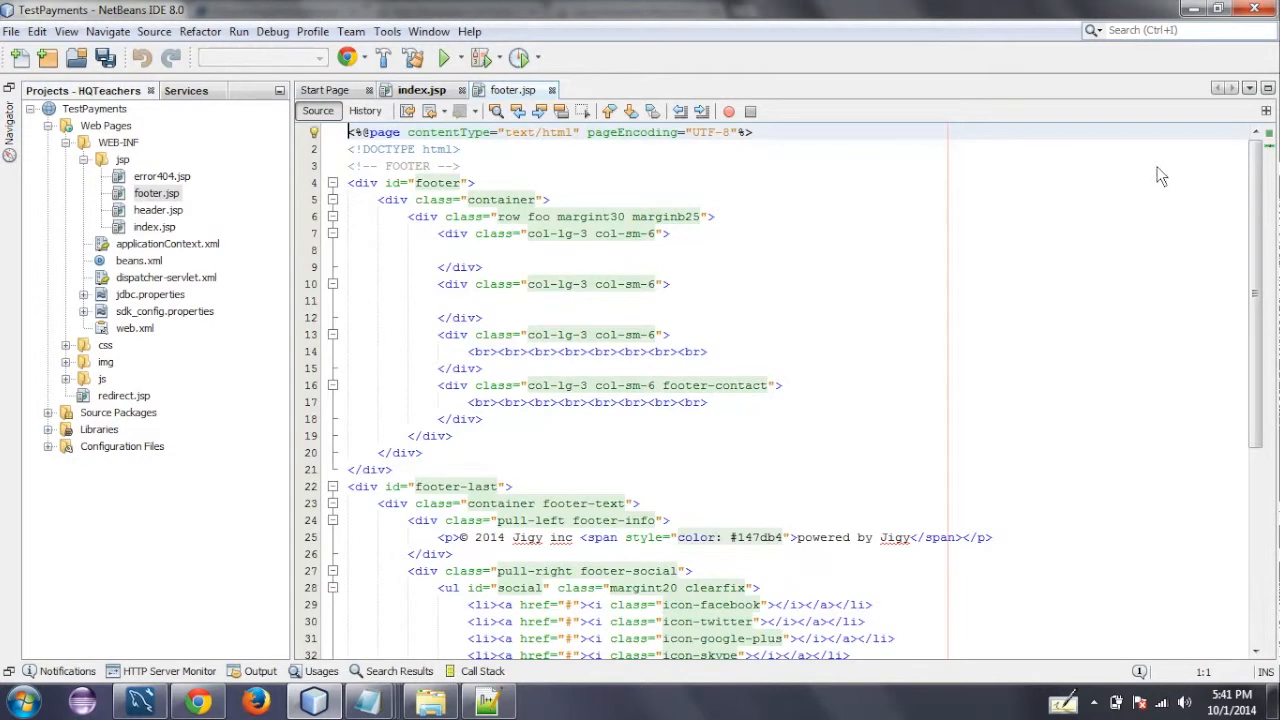
{"action": "scroll", "coordinate": [688, 457], "scroll_direction": "down", "scroll_amount": 6}
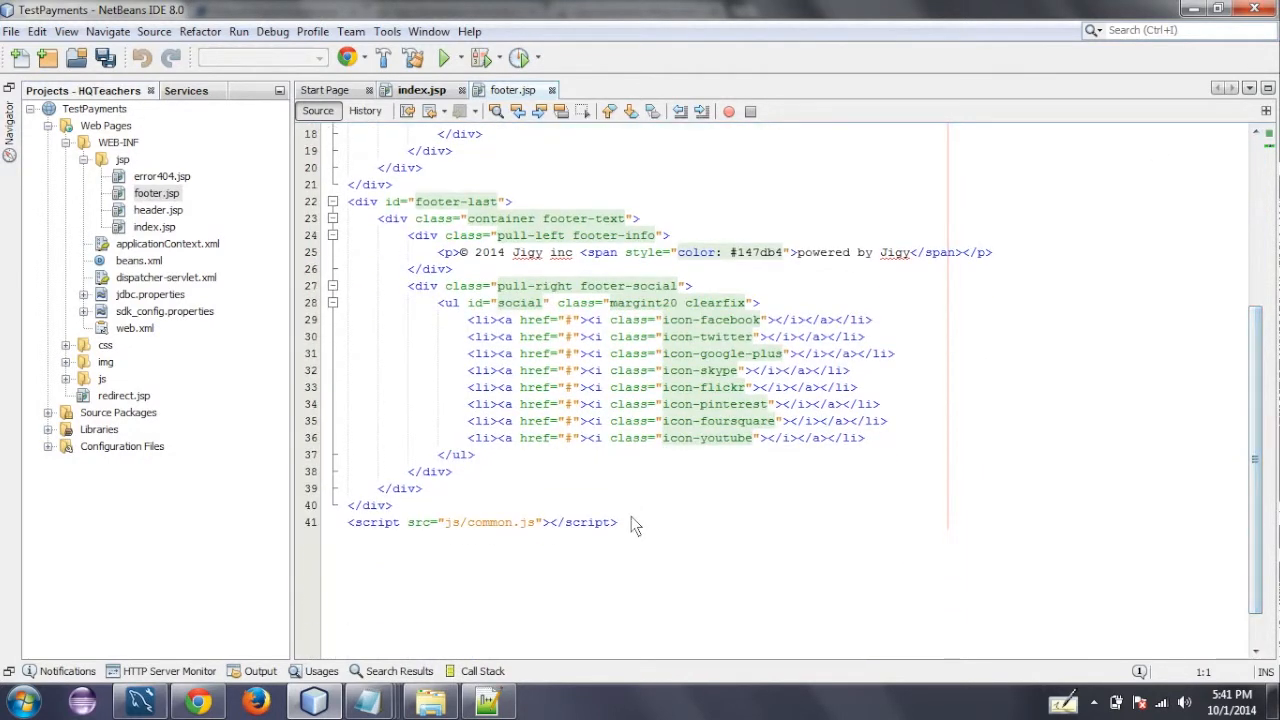
{"action": "left_click_drag", "start_coordinate": [631, 522], "coordinate": [350, 530]}
{"action": "key", "text": "ctrl+c"}
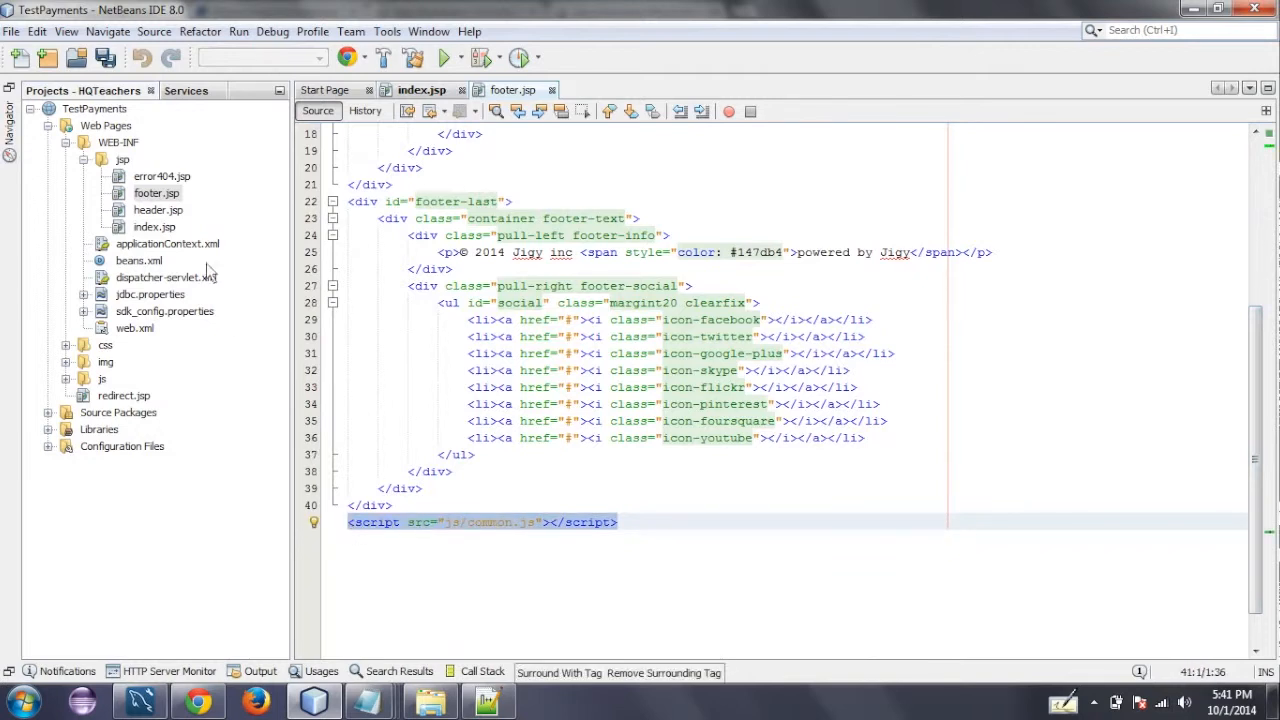
{"action": "double_click", "coordinate": [155, 227]}
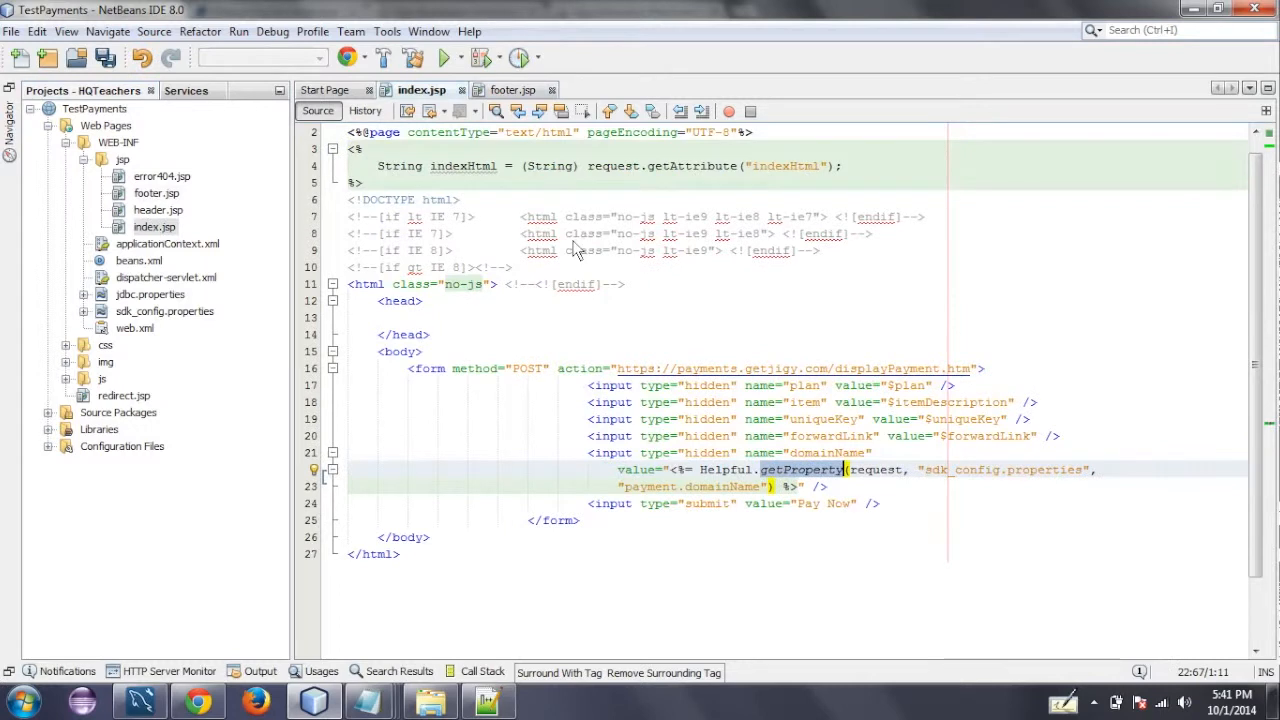
{"action": "left_click", "coordinate": [473, 317]}
{"action": "key", "text": "ctrl+v"}
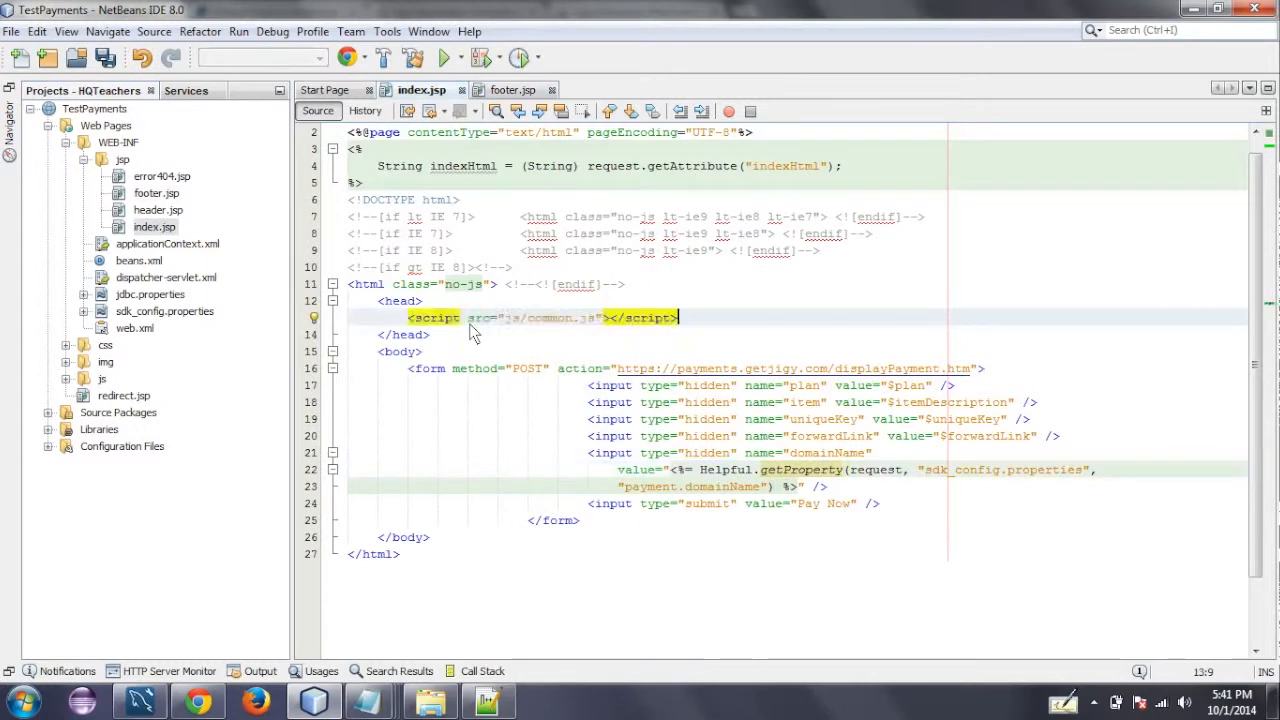
- Add a second copy of the script tag below the first and set its source to js/vendor/jquery-1.10.1.min.js
{"action": "key", "text": "Return"}
{"action": "key", "text": "ctrl+v"}
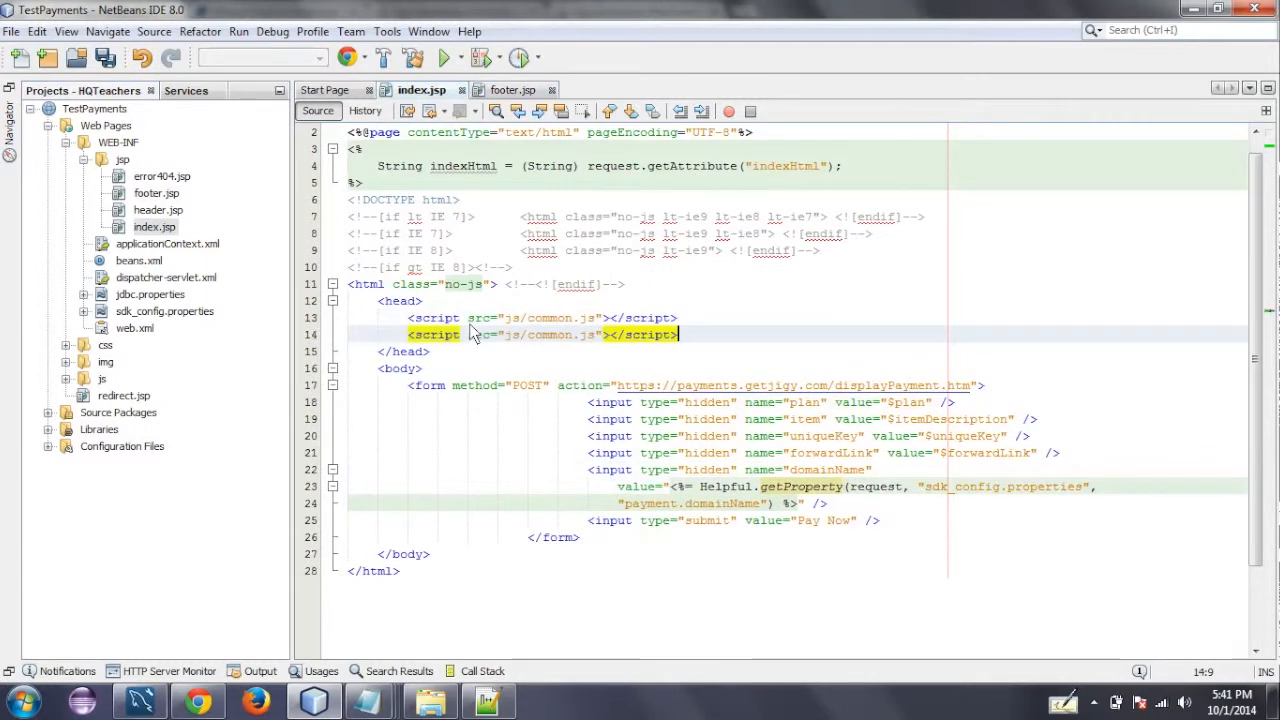
{"action": "left_click", "coordinate": [65, 379]}
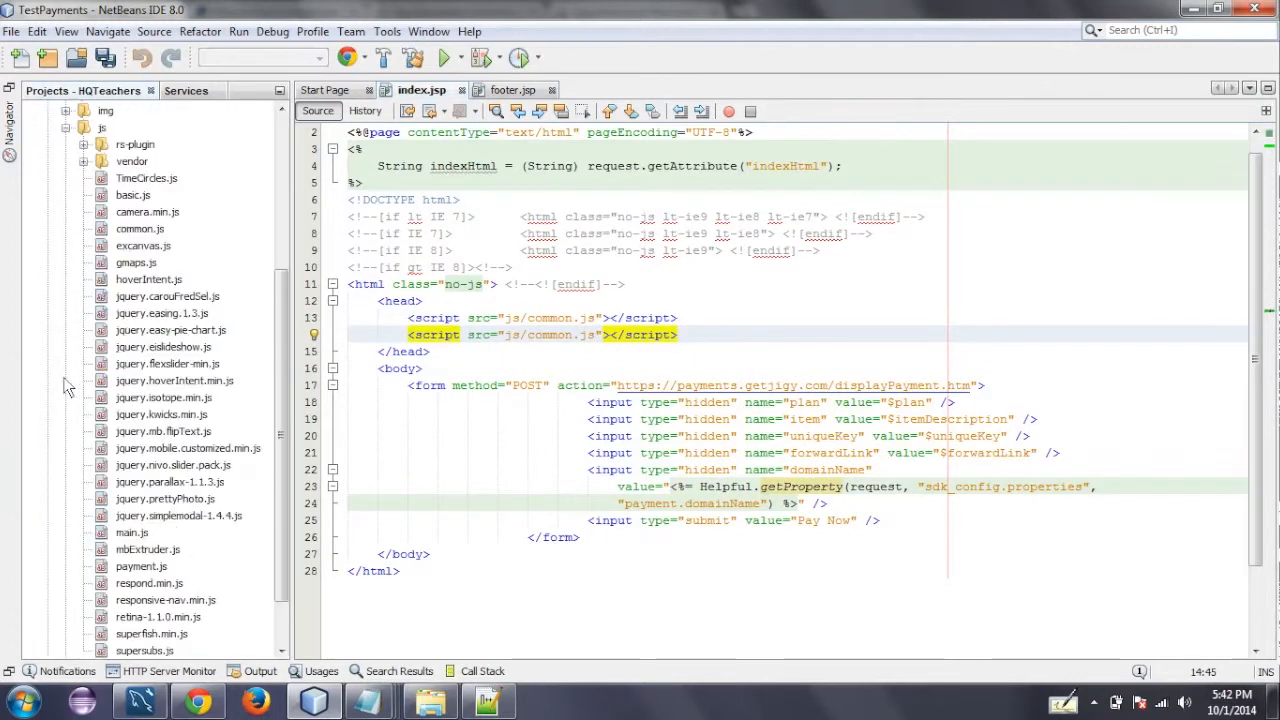
{"action": "left_click", "coordinate": [85, 163]}
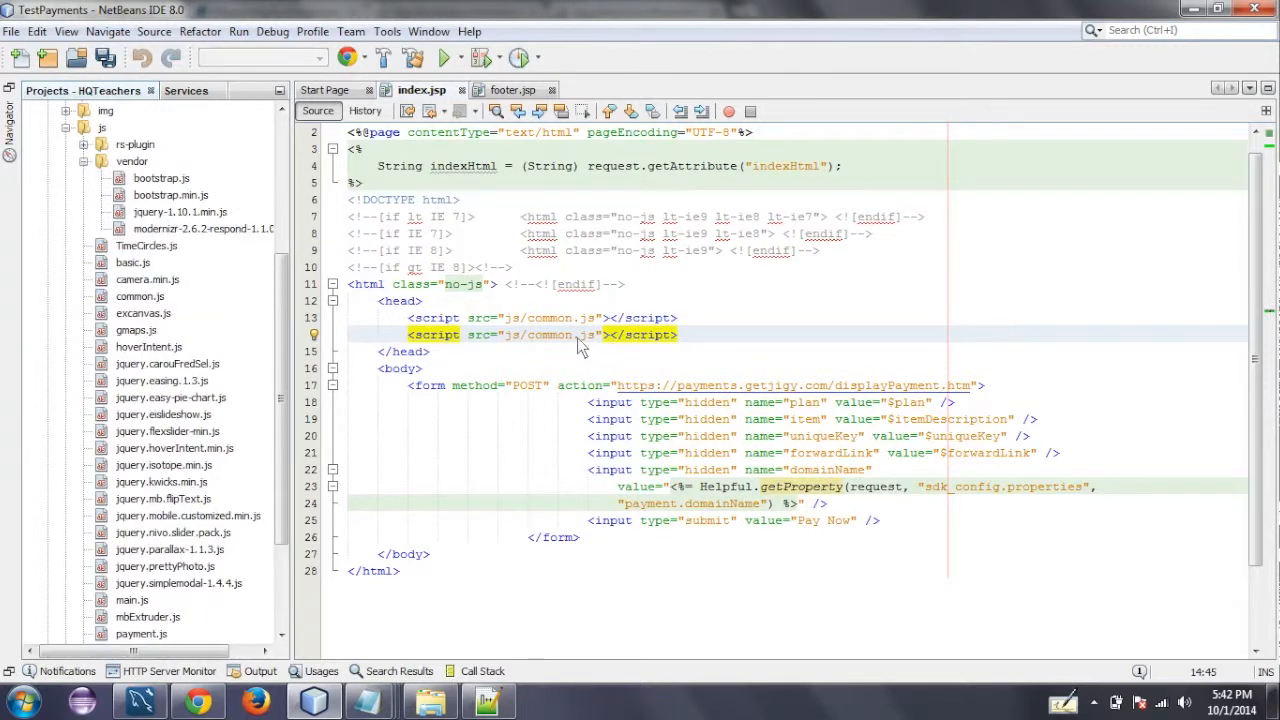
{"action": "left_click_drag", "start_coordinate": [574, 339], "coordinate": [528, 336]}
{"action": "type", "text": "vendor"}
{"action": "type", "text": "/jquery"}
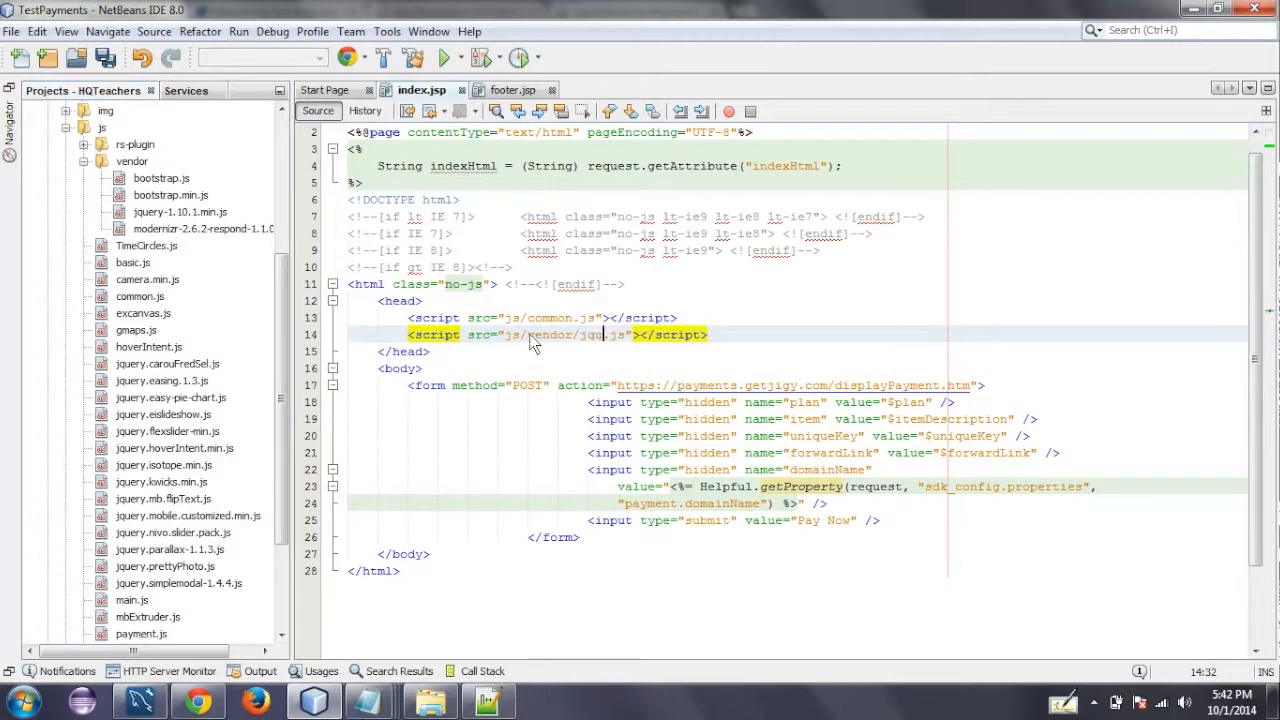
{"action": "type", "text": "-1.1"}
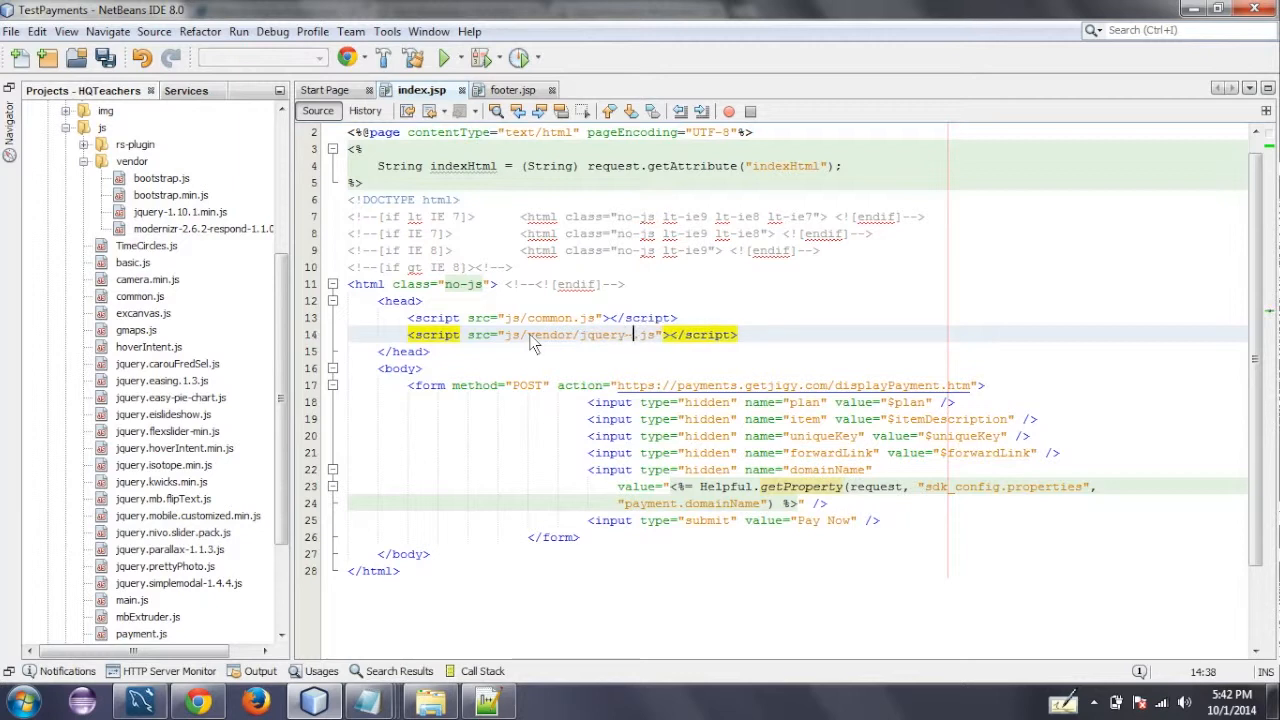
{"action": "type", "text": "0.1"}
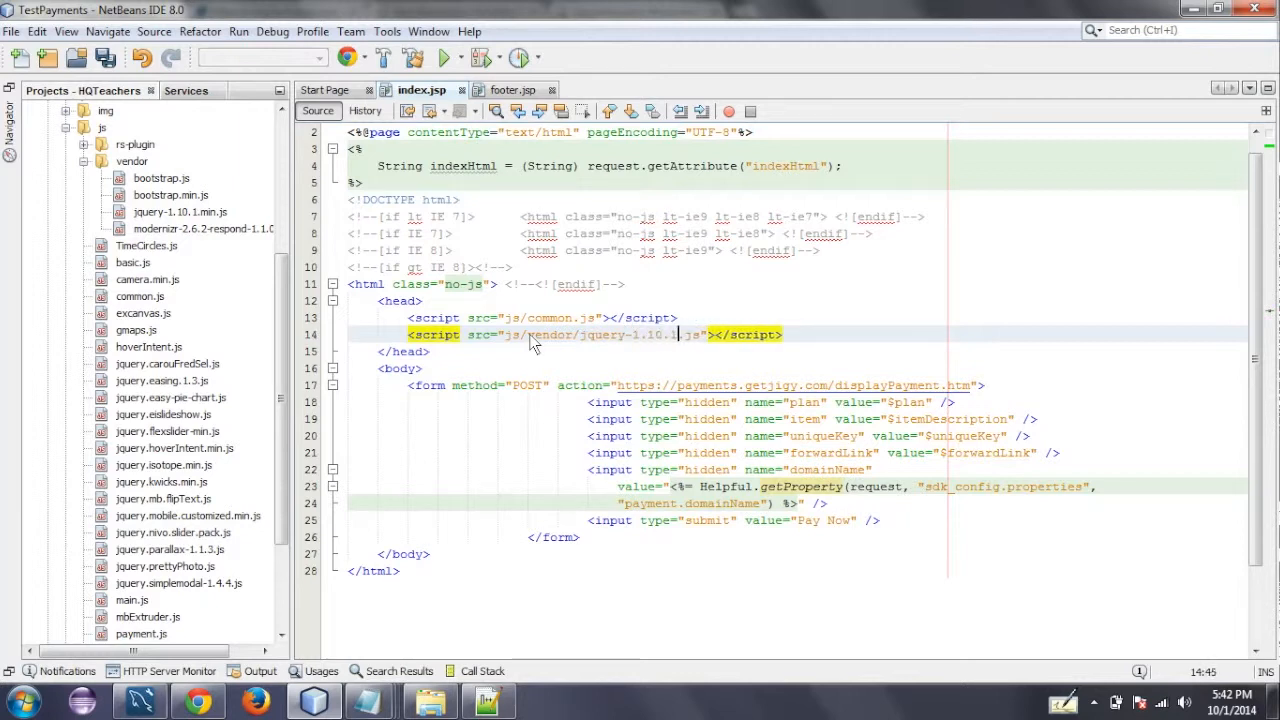
{"action": "type", "text": ".mn"}
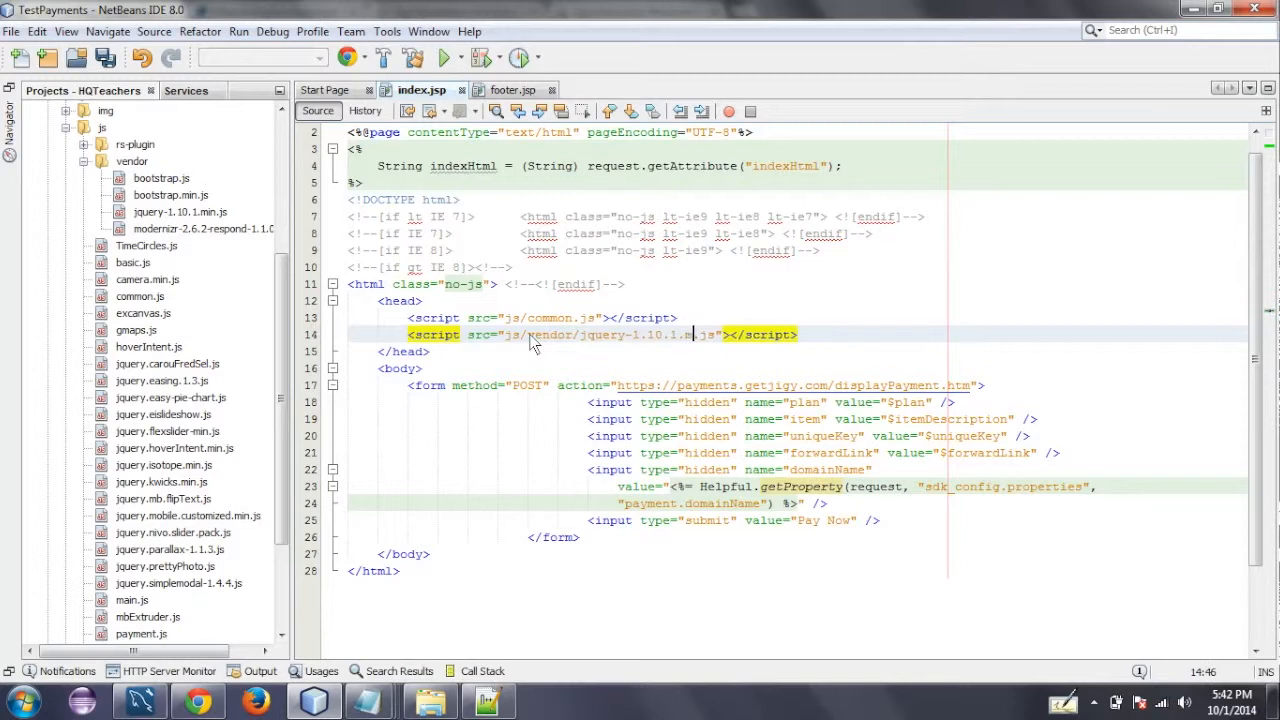
{"action": "key", "text": "BackSpace"}
{"action": "type", "text": "in."}
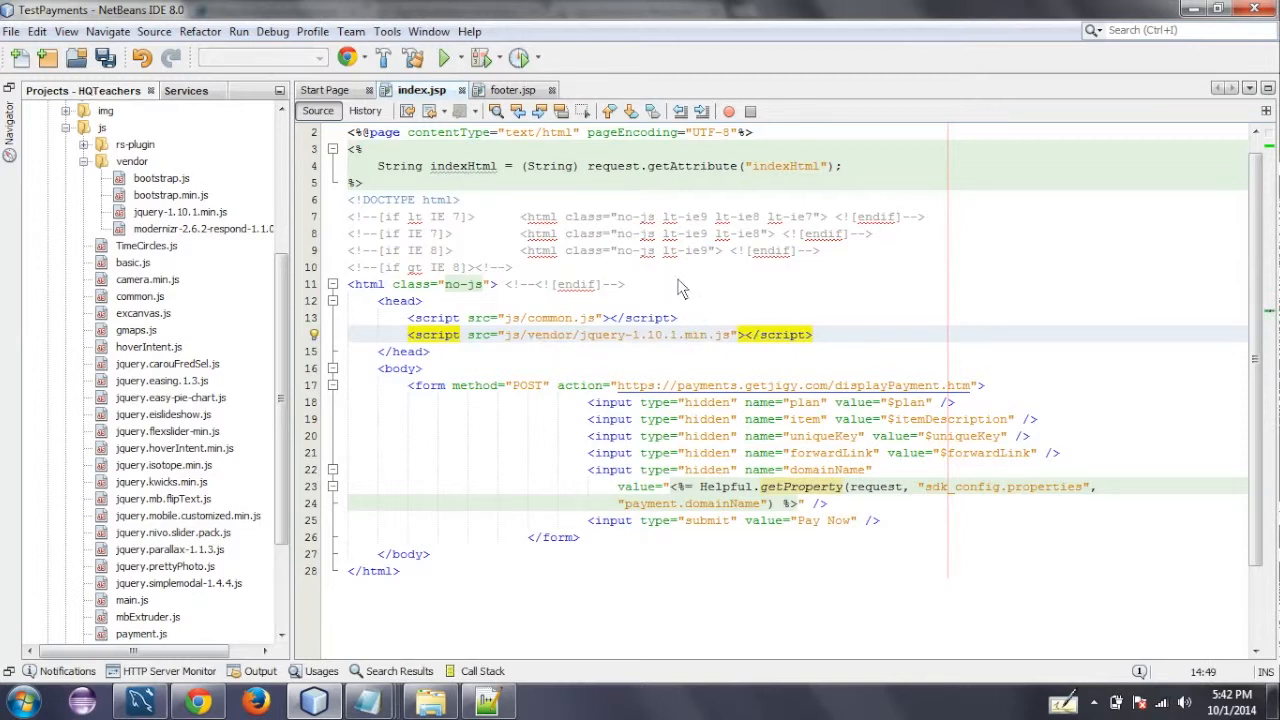
- Reformat the code of index.jsp and save the file
{"action": "right_click", "coordinate": [590, 420]}
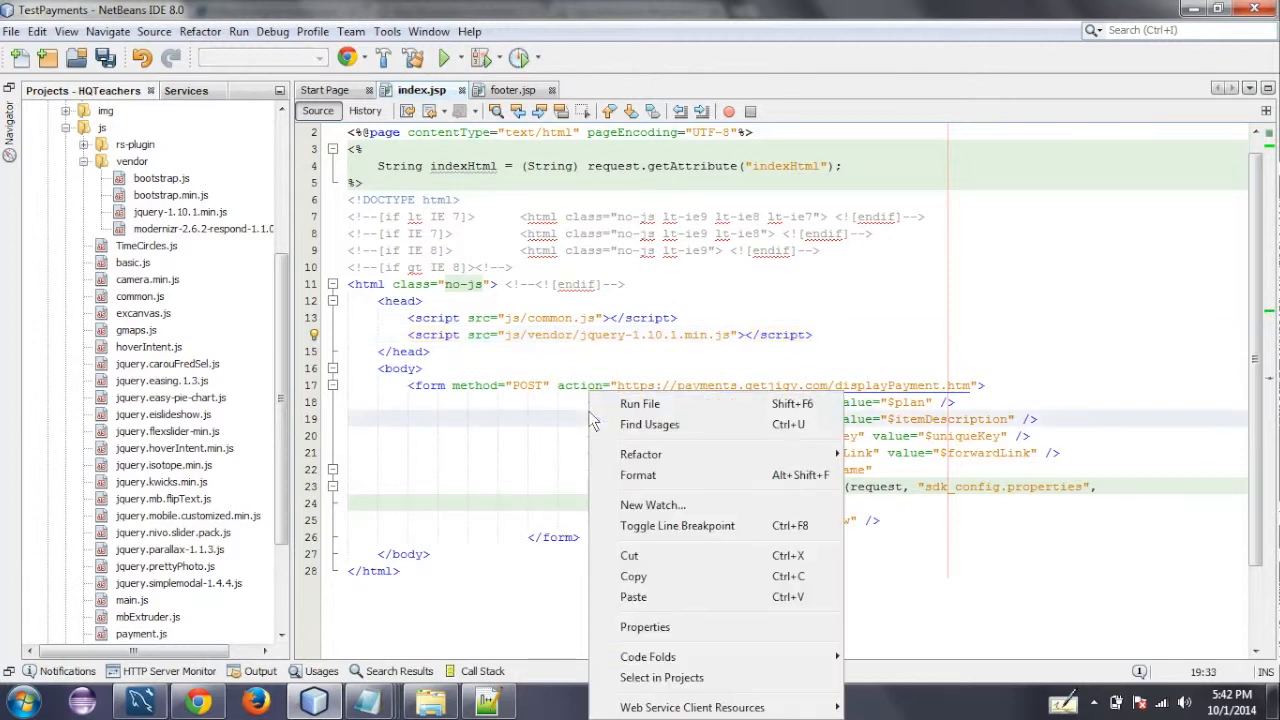
{"action": "left_click", "coordinate": [650, 476]}
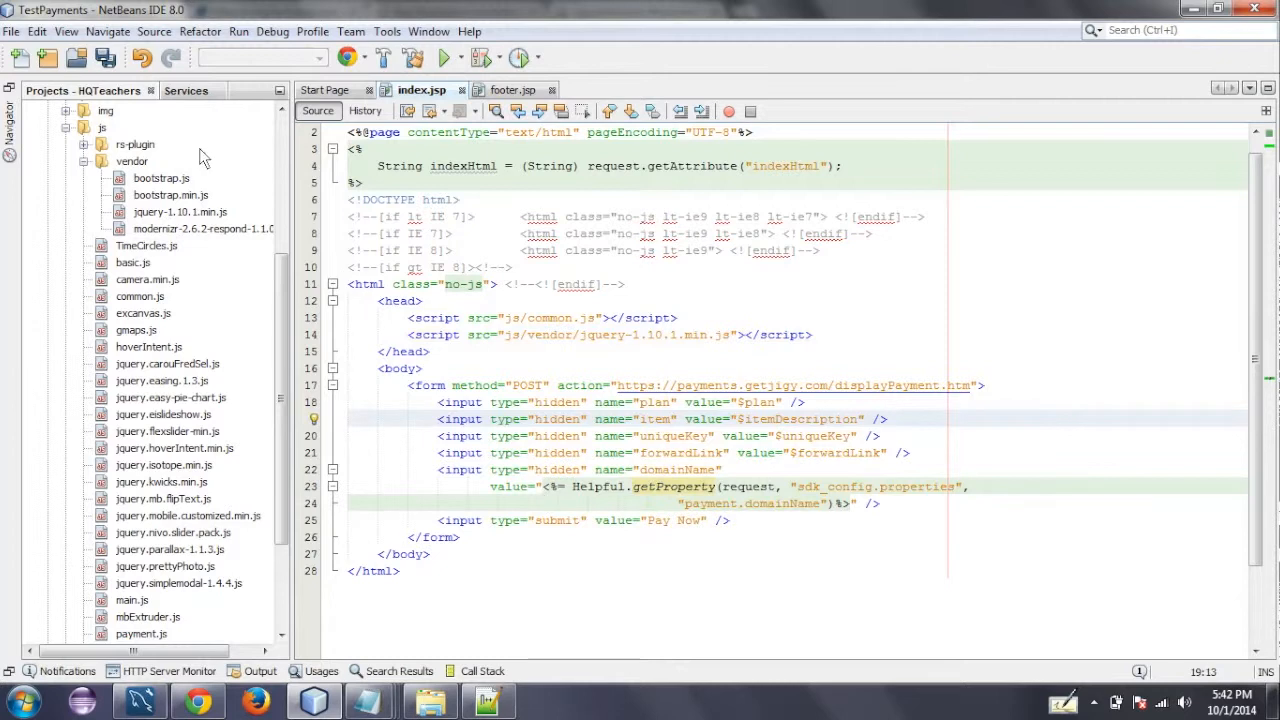
{"action": "left_click", "coordinate": [105, 60]}
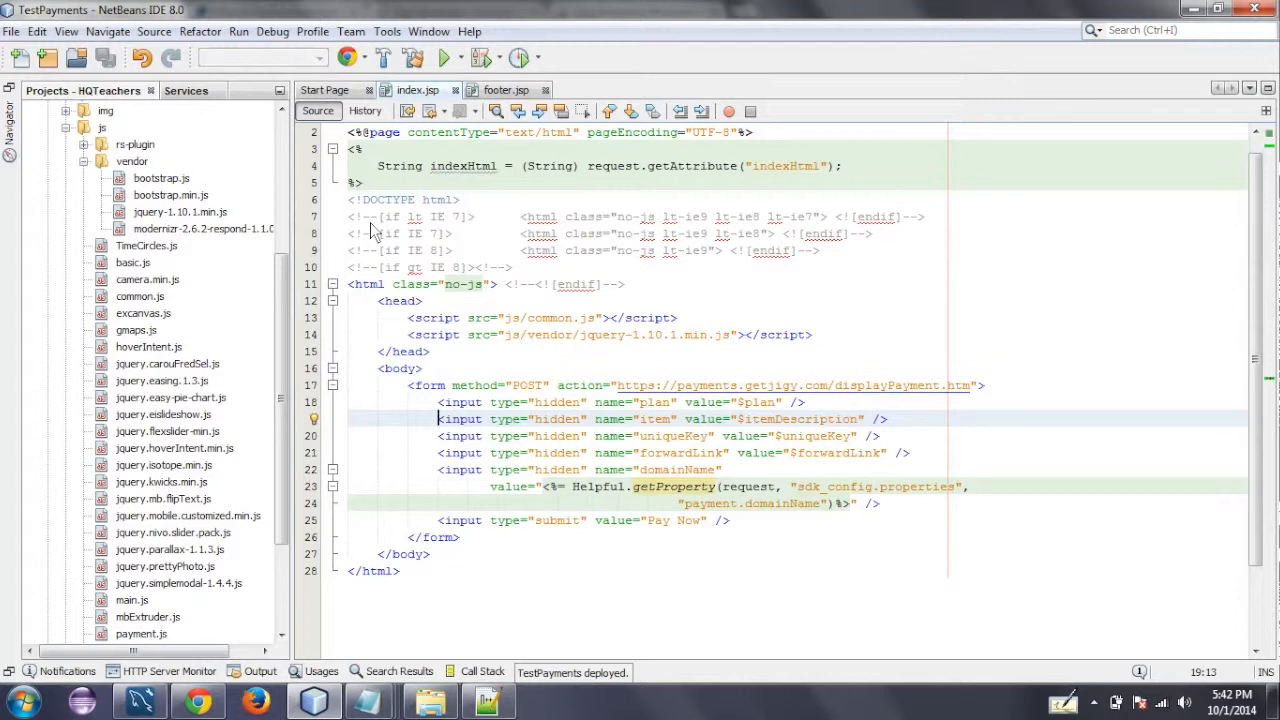
{"action": "key", "text": "ctrl+shift+1"}
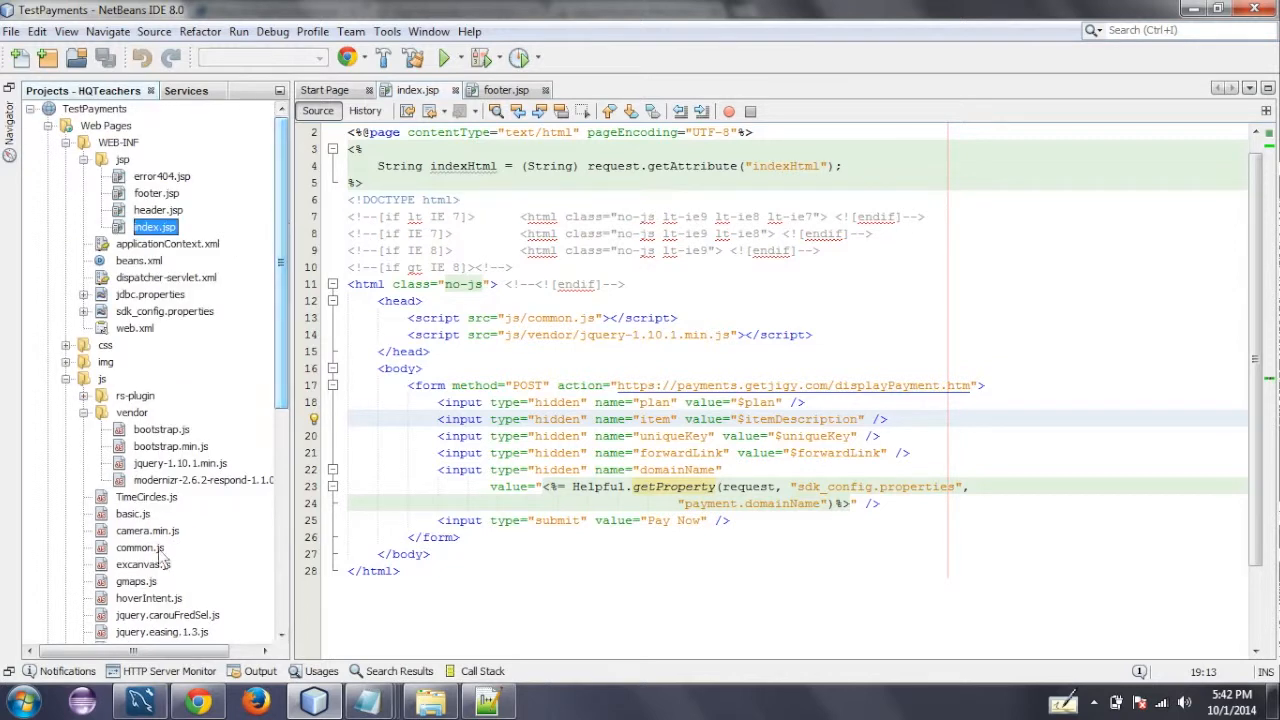
- Switch to Chrome and reload the TestPayments index page on localhost to check the payment form
{"action": "left_click", "coordinate": [198, 703]}
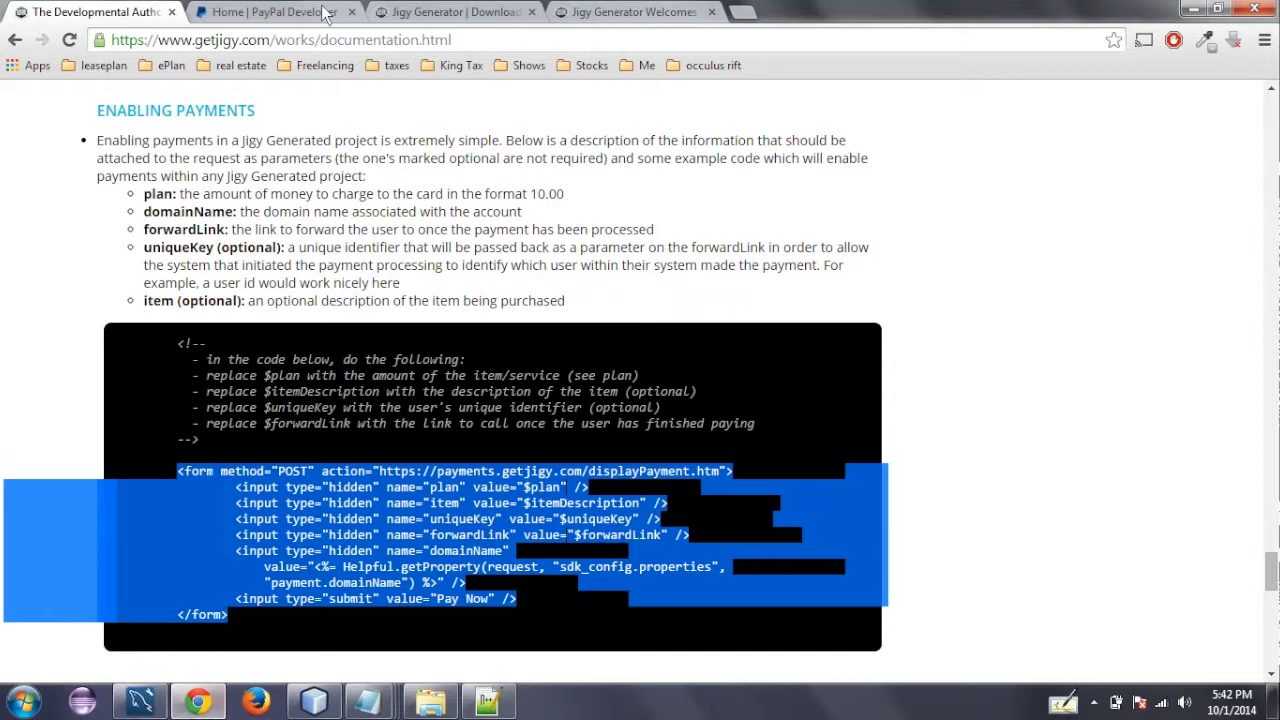
{"action": "left_click", "coordinate": [595, 11]}
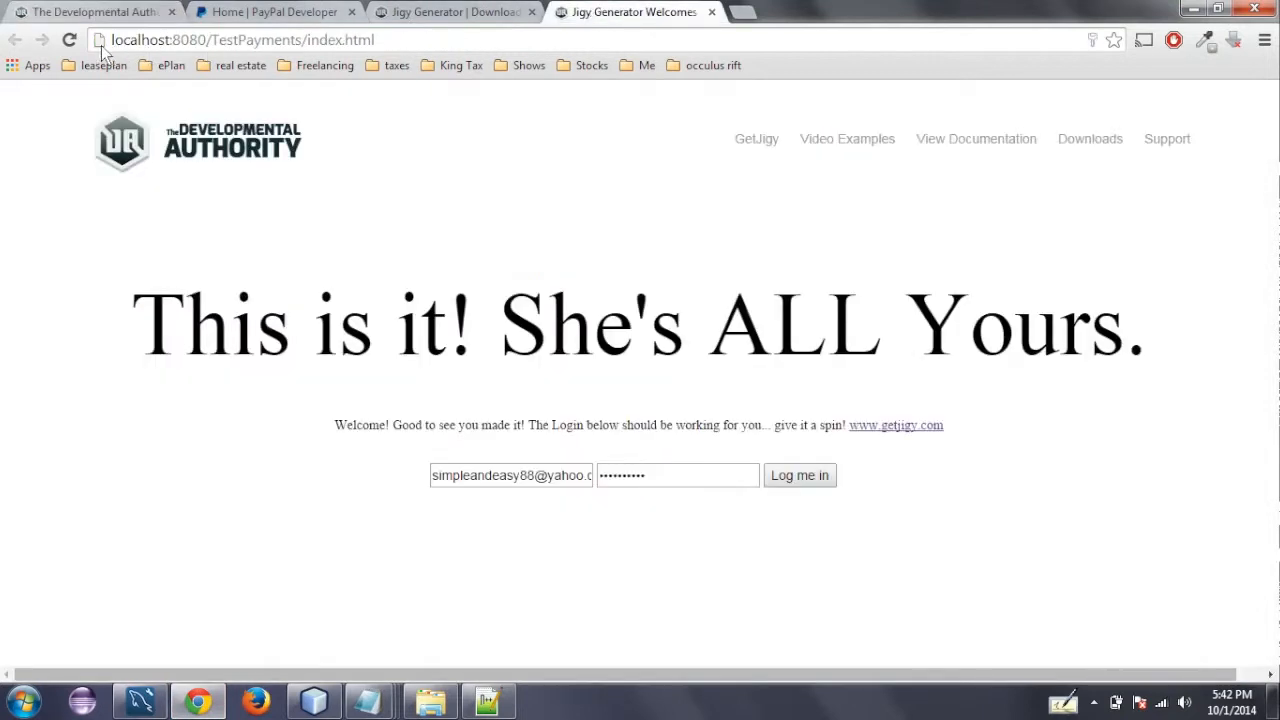
{"action": "left_click", "coordinate": [70, 40]}
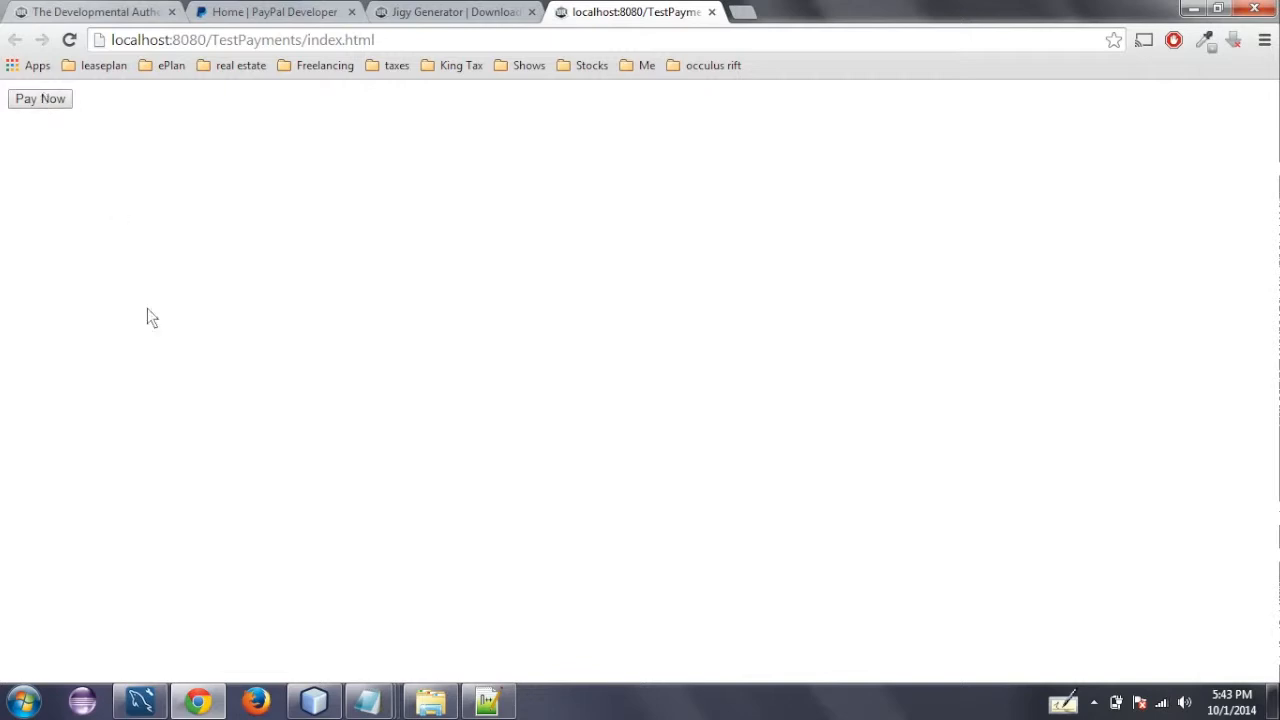
- Switch back to NetBeans and set the value of the form's hidden plan input to 20.00
{"action": "left_click", "coordinate": [314, 702]}
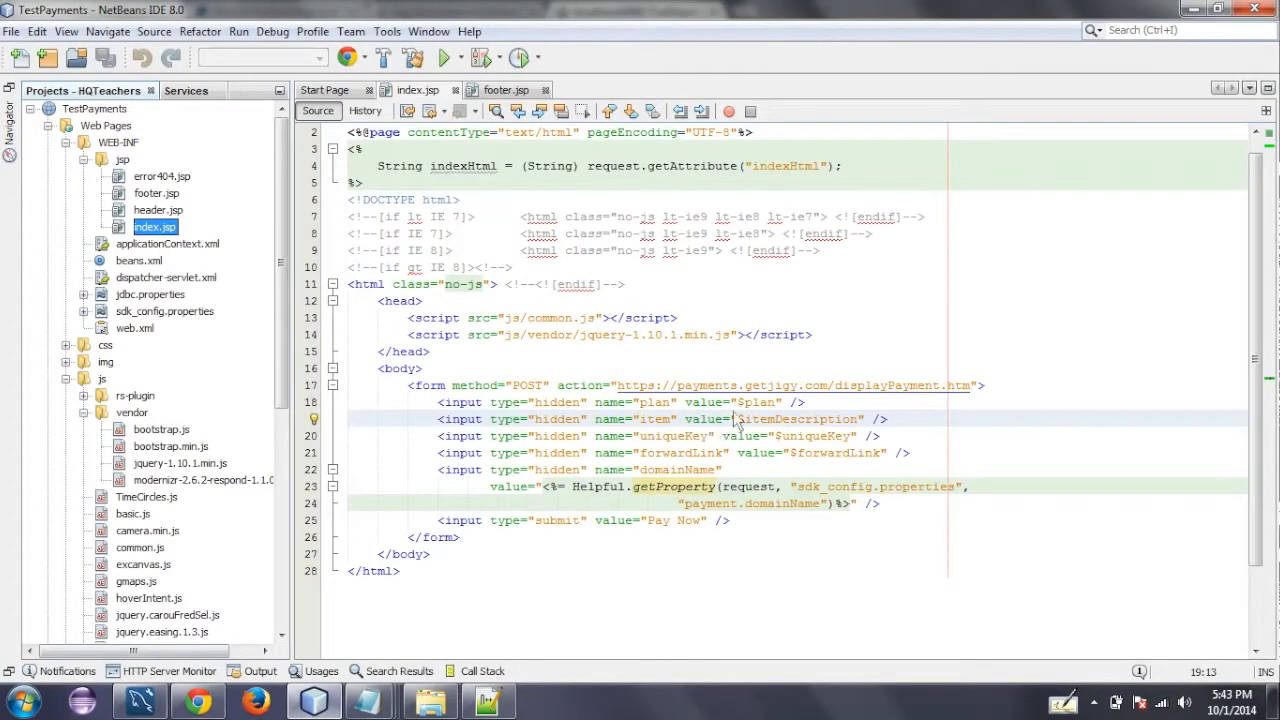
{"action": "left_click_drag", "start_coordinate": [776, 408], "coordinate": [742, 410]}
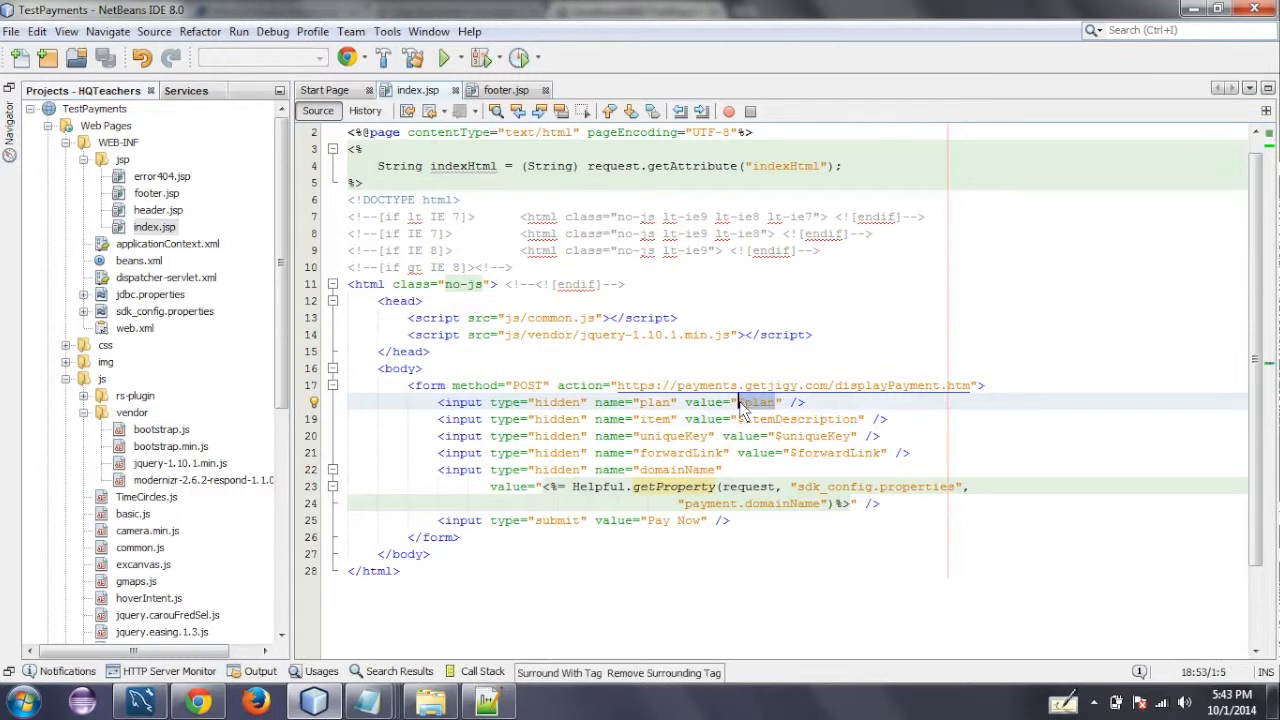
{"action": "type", "text": "20.00"}
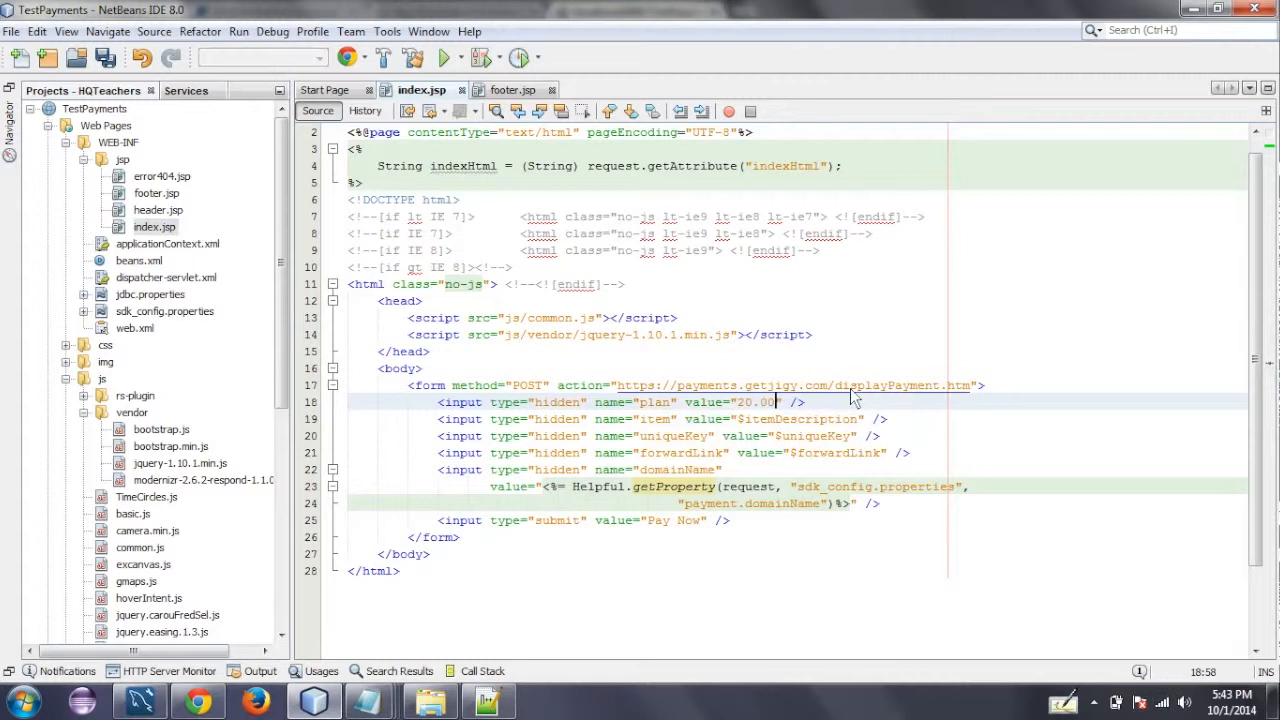
{"action": "key", "text": "shift+Left"}
{"action": "key", "text": "shift+Left"}
{"action": "key", "text": "shift+Left"}
{"action": "key", "text": "shift+Left"}
{"action": "key", "text": "shift+Left"}
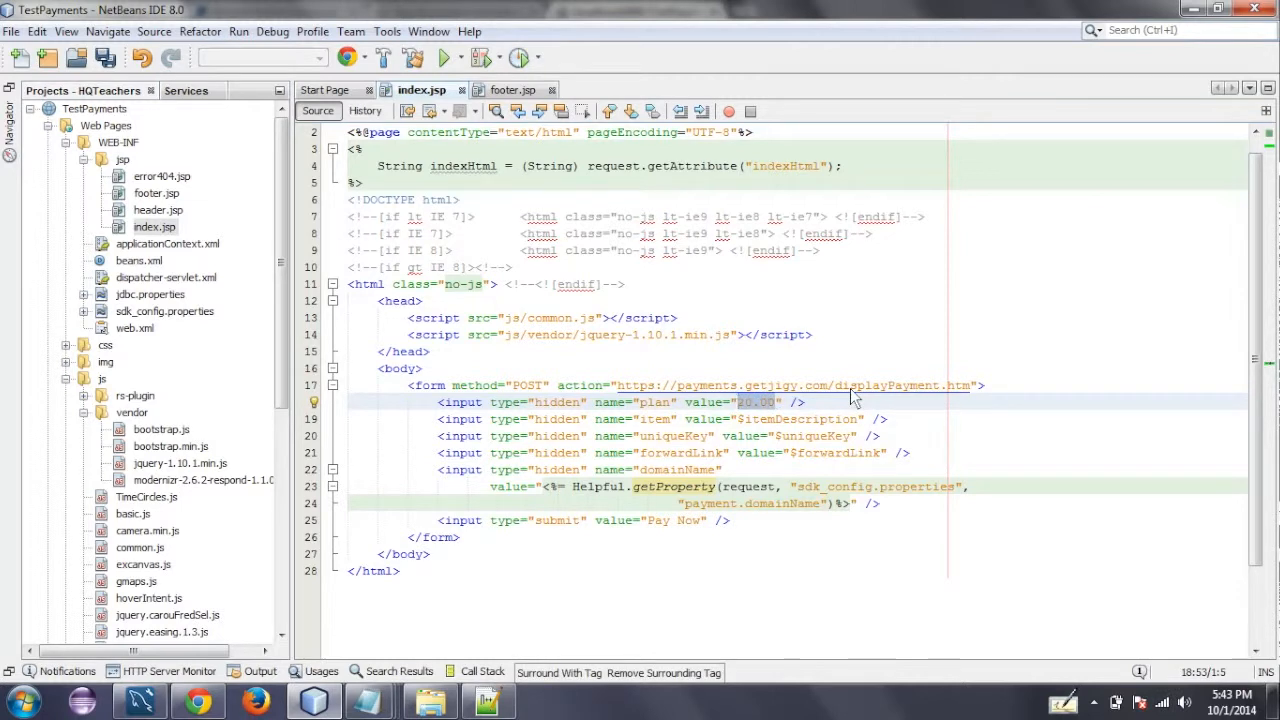
{"action": "key", "text": "Right"}
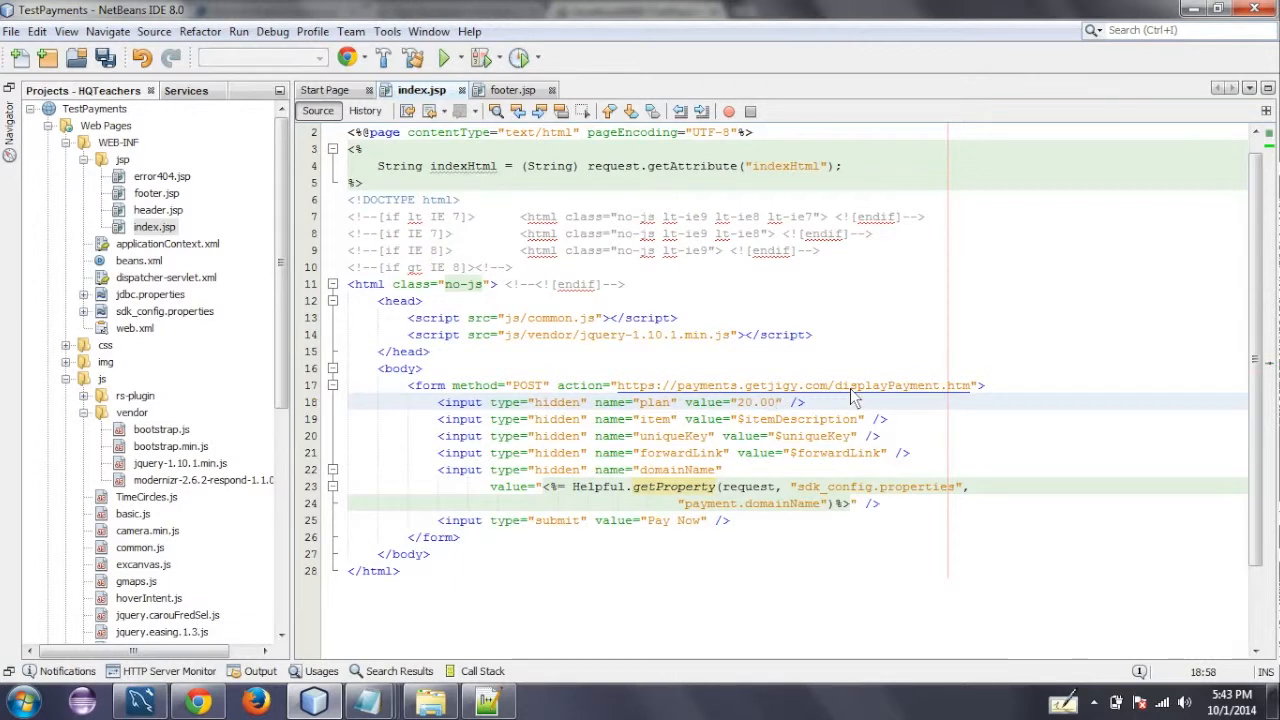
- Replace the $itemDescription placeholder in the item input with "Donate to Jigy Project"
{"action": "key", "text": "Down"}
{"action": "key", "text": "Right"}
{"action": "key", "text": "Right"}
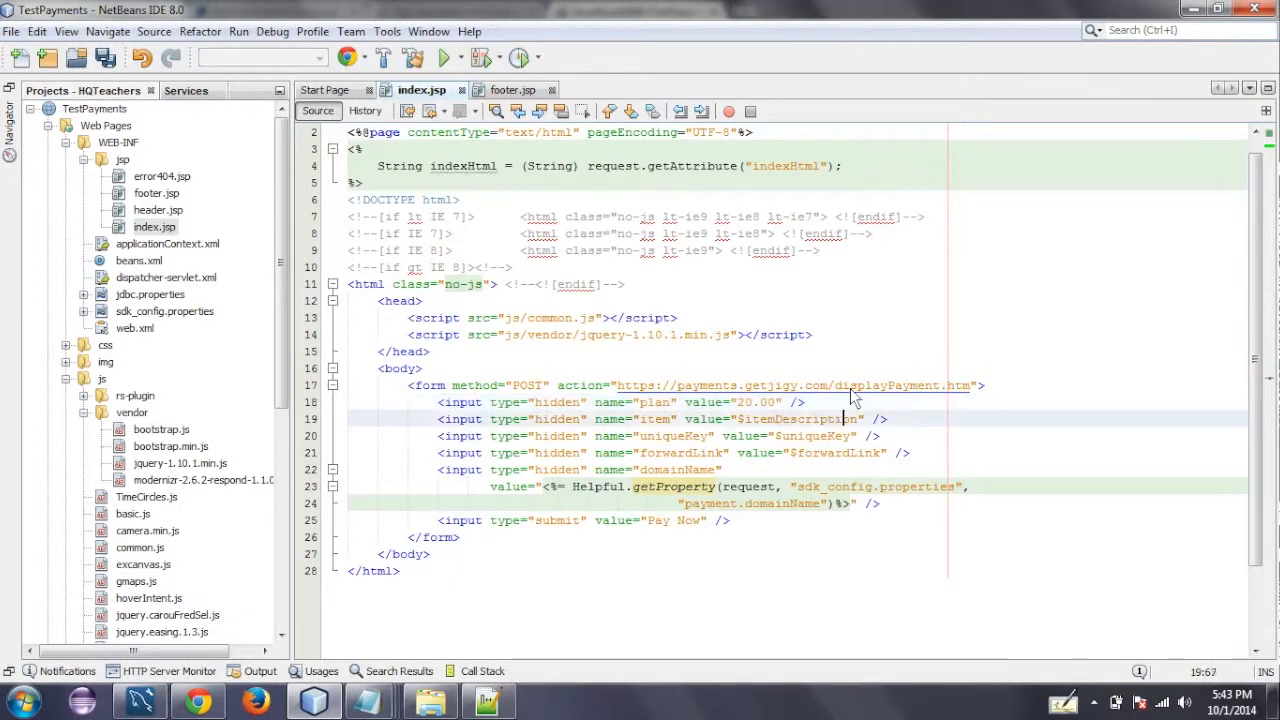
{"action": "key", "text": "BackSpace"}
{"action": "key", "text": "BackSpace"}
{"action": "key", "text": "BackSpace"}
{"action": "key", "text": "BackSpace"}
{"action": "key", "text": "BackSpace"}
{"action": "key", "text": "BackSpace"}
{"action": "key", "text": "BackSpace"}
{"action": "key", "text": "BackSpace"}
{"action": "key", "text": "BackSpace"}
{"action": "key", "text": "BackSpace"}
{"action": "key", "text": "BackSpace"}
{"action": "key", "text": "BackSpace"}
{"action": "key", "text": "BackSpace"}
{"action": "key", "text": "BackSpace"}
{"action": "key", "text": "BackSpace"}
{"action": "key", "text": "BackSpace"}
{"action": "type", "text": "Jig"}
{"action": "key", "text": "BackSpace"}
{"action": "key", "text": "BackSpace"}
{"action": "key", "text": "BackSpace"}
{"action": "type", "text": "Donate to Jigy Project"}
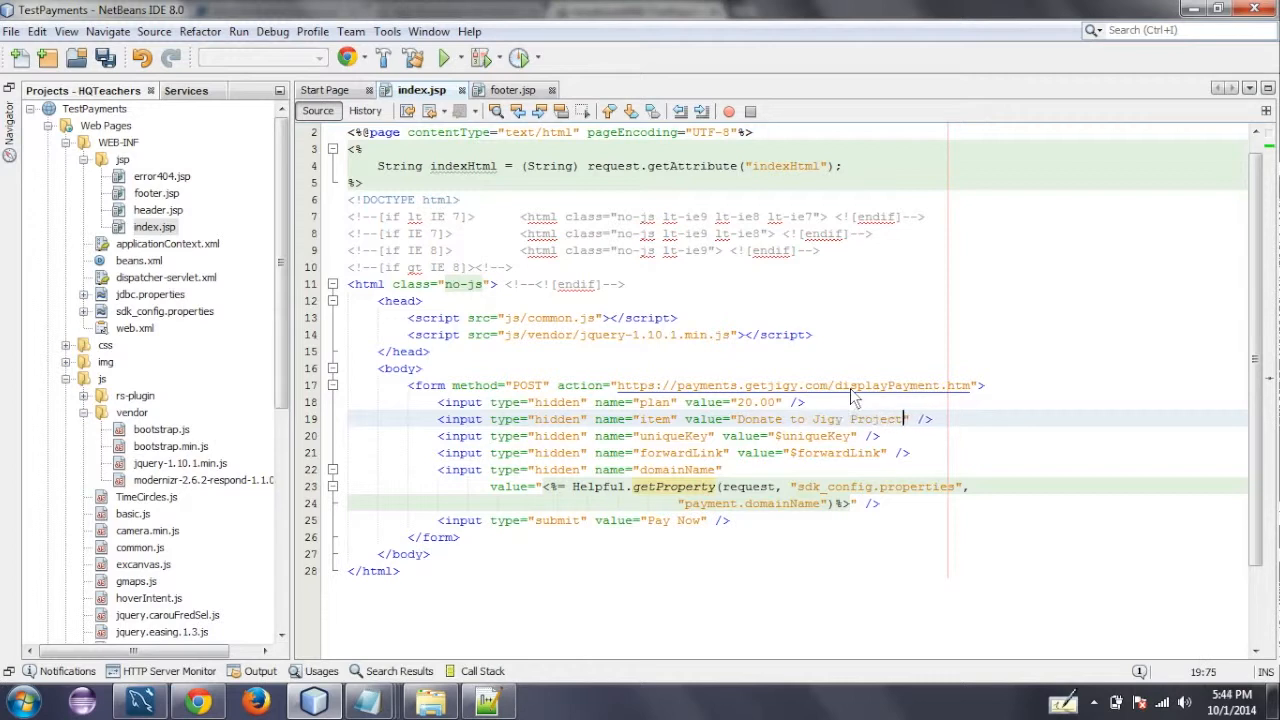
- Delete the whole uniqueKey input line from the payment form
{"action": "key", "text": "Down"}
{"action": "key", "text": "Left"}
{"action": "key", "text": "Left"}
{"action": "key", "text": "Left"}
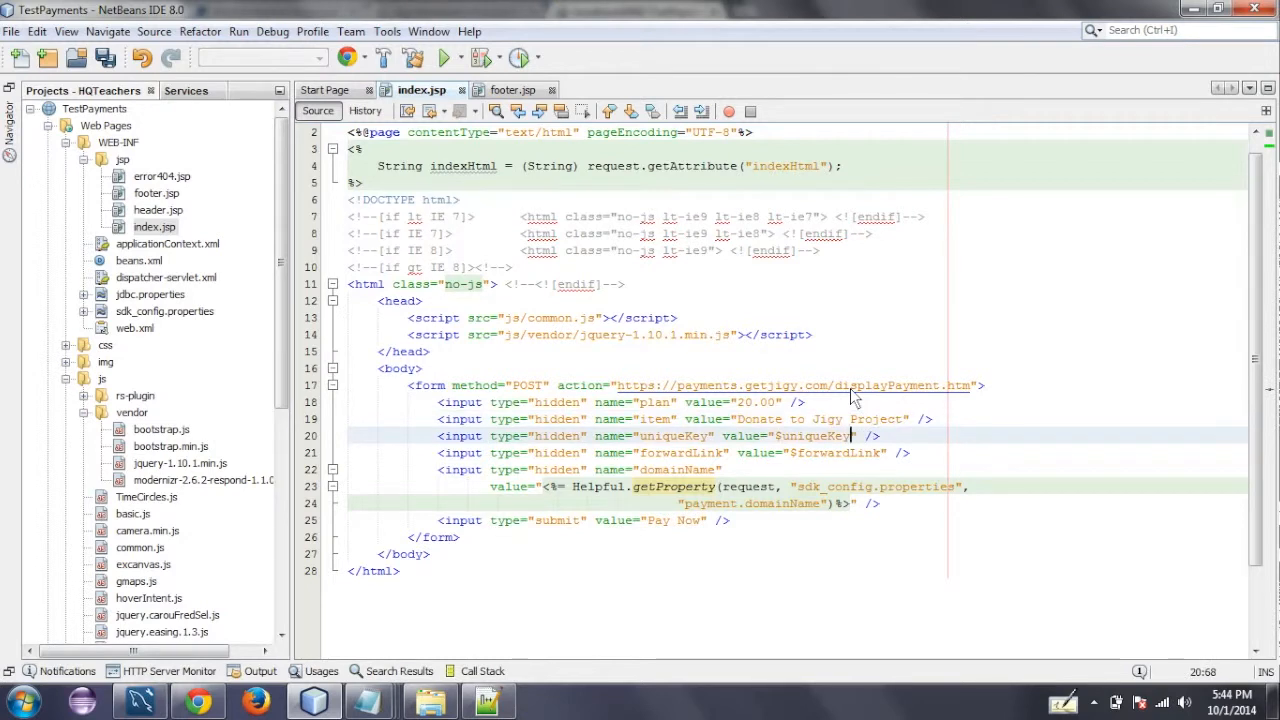
{"action": "key", "text": "Right"}
{"action": "key", "text": "End"}
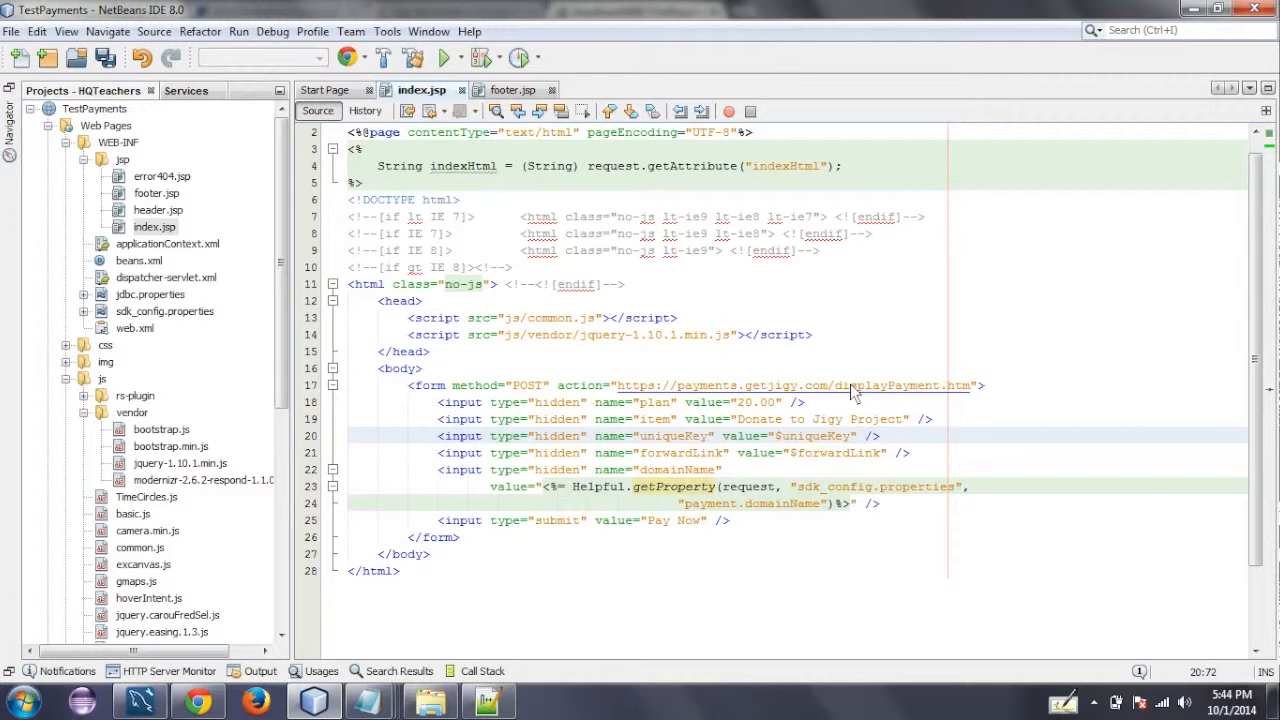
{"action": "key", "text": "shift+Home"}
{"action": "key", "text": "shift+Home"}
{"action": "key", "text": "BackSpace"}
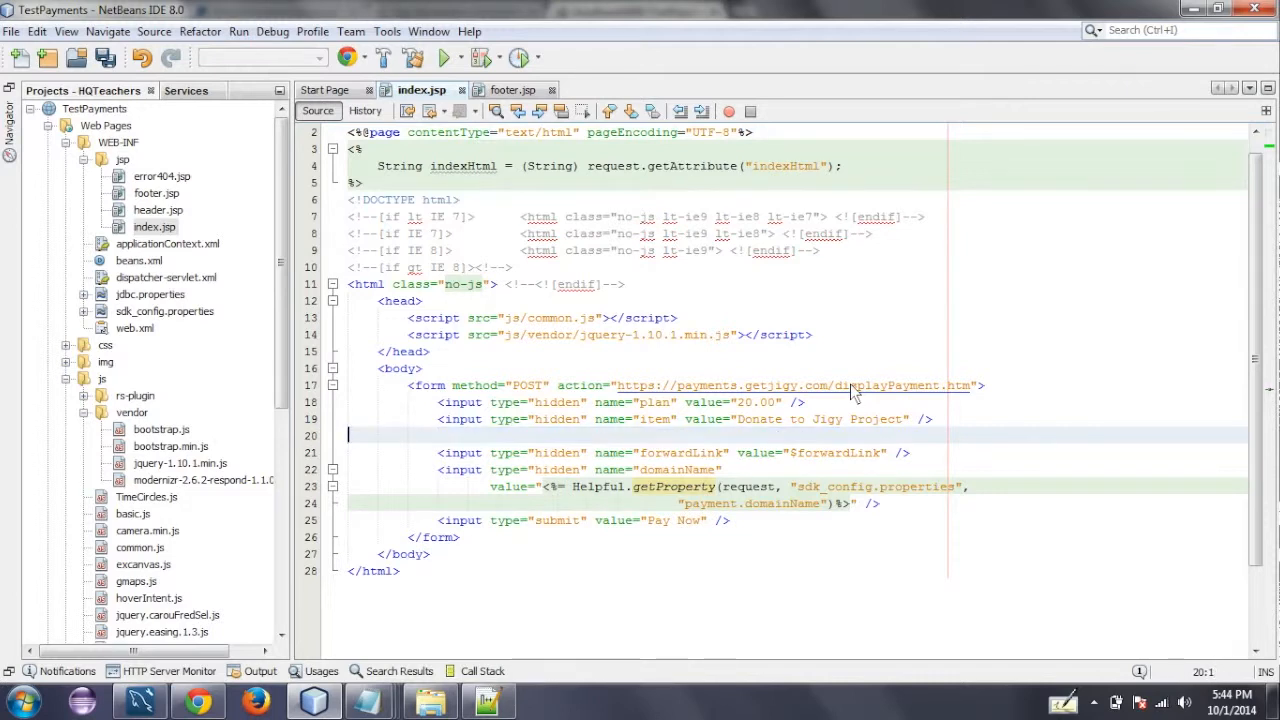
{"action": "key", "text": "BackSpace"}
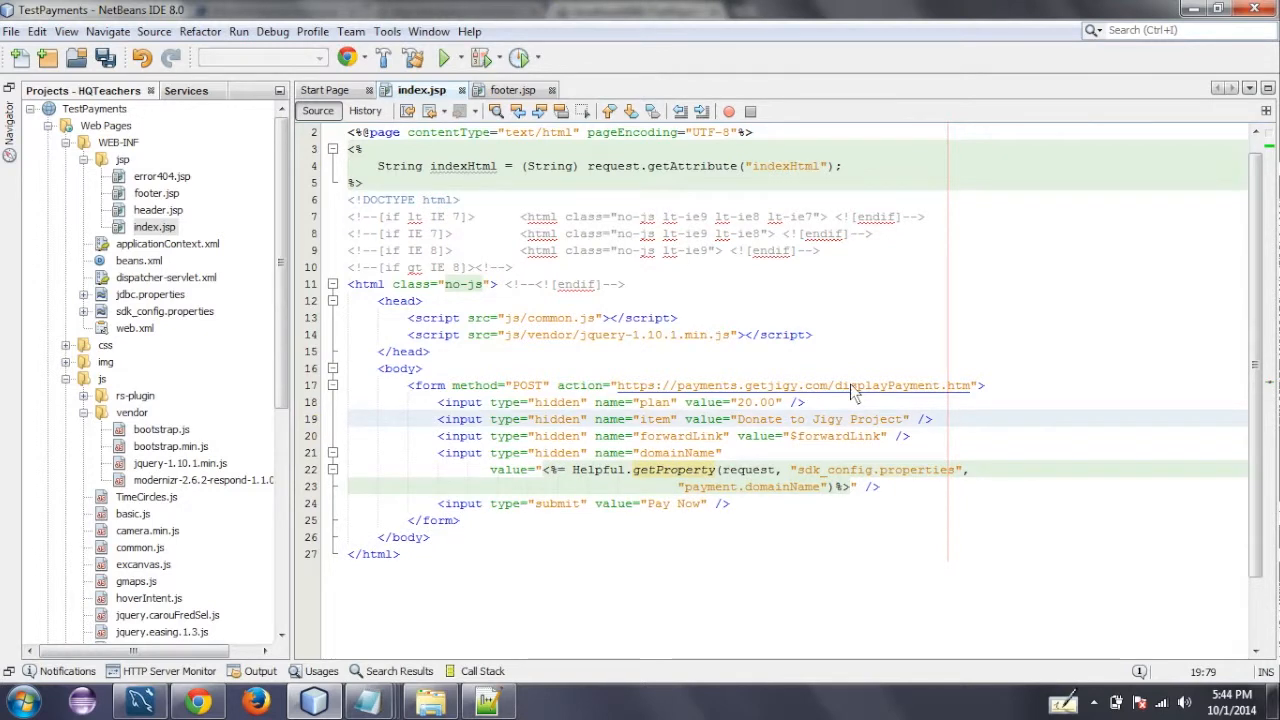
{"action": "key", "text": "Down"}
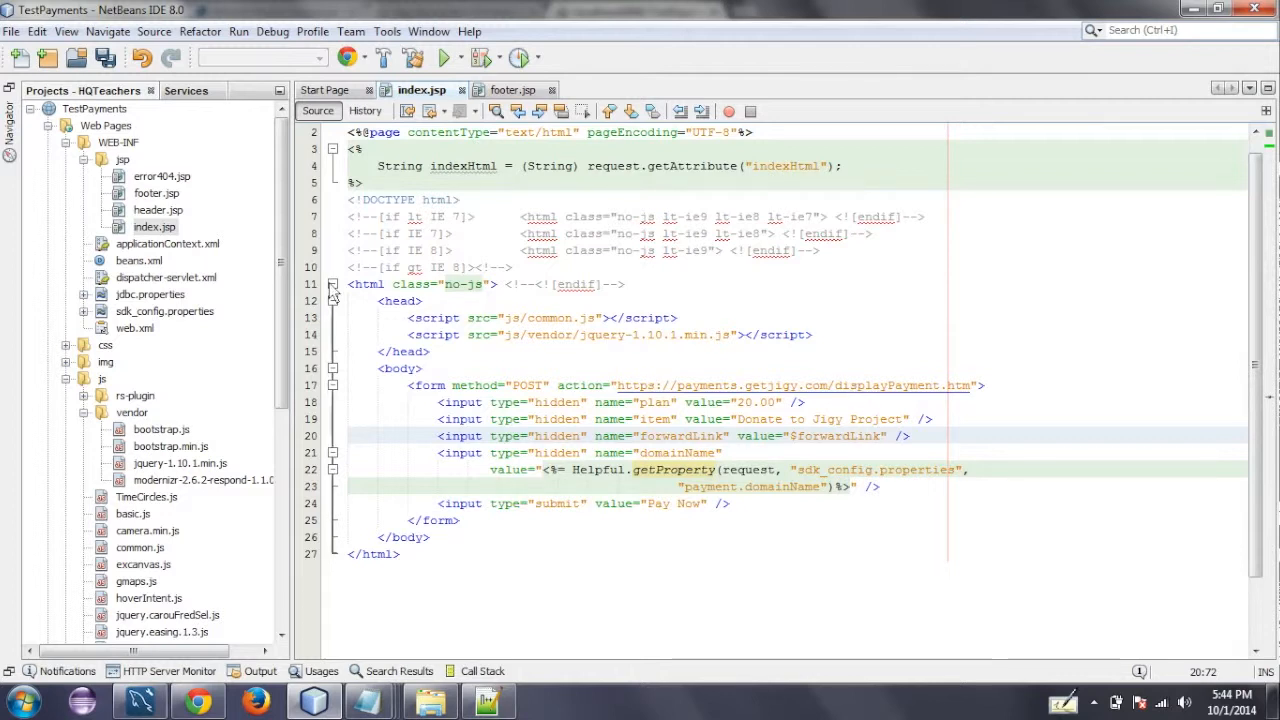
- Collapse the js and WEB-INF folders and open DisplayController.java from the com.testpayments.controller source package
{"action": "left_click", "coordinate": [65, 379]}
{"action": "left_click", "coordinate": [65, 143]}
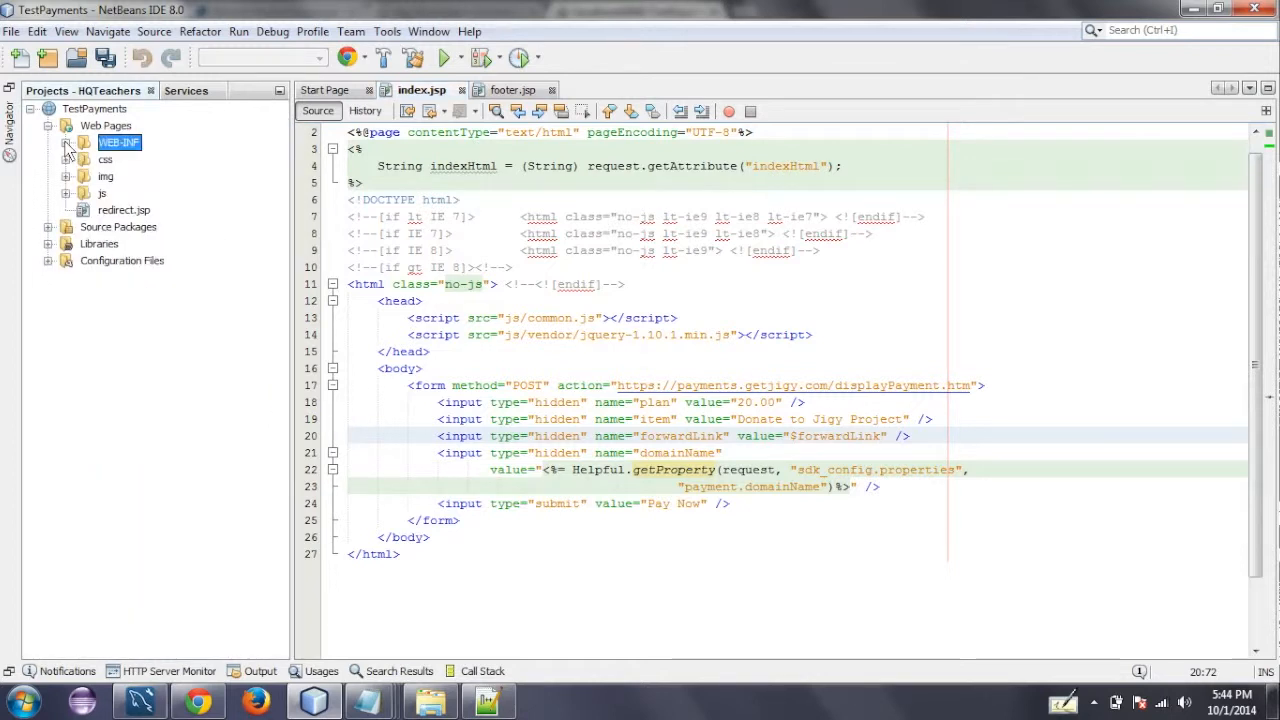
{"action": "left_click", "coordinate": [48, 227]}
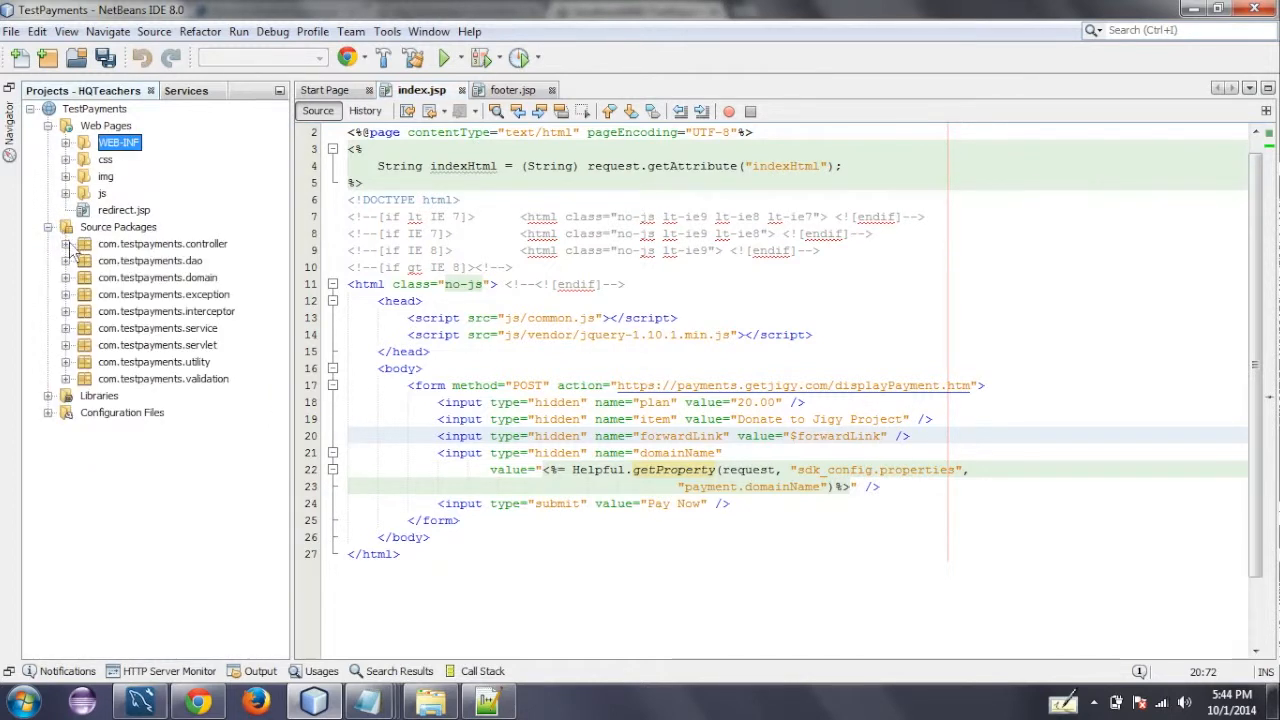
{"action": "left_click", "coordinate": [65, 244]}
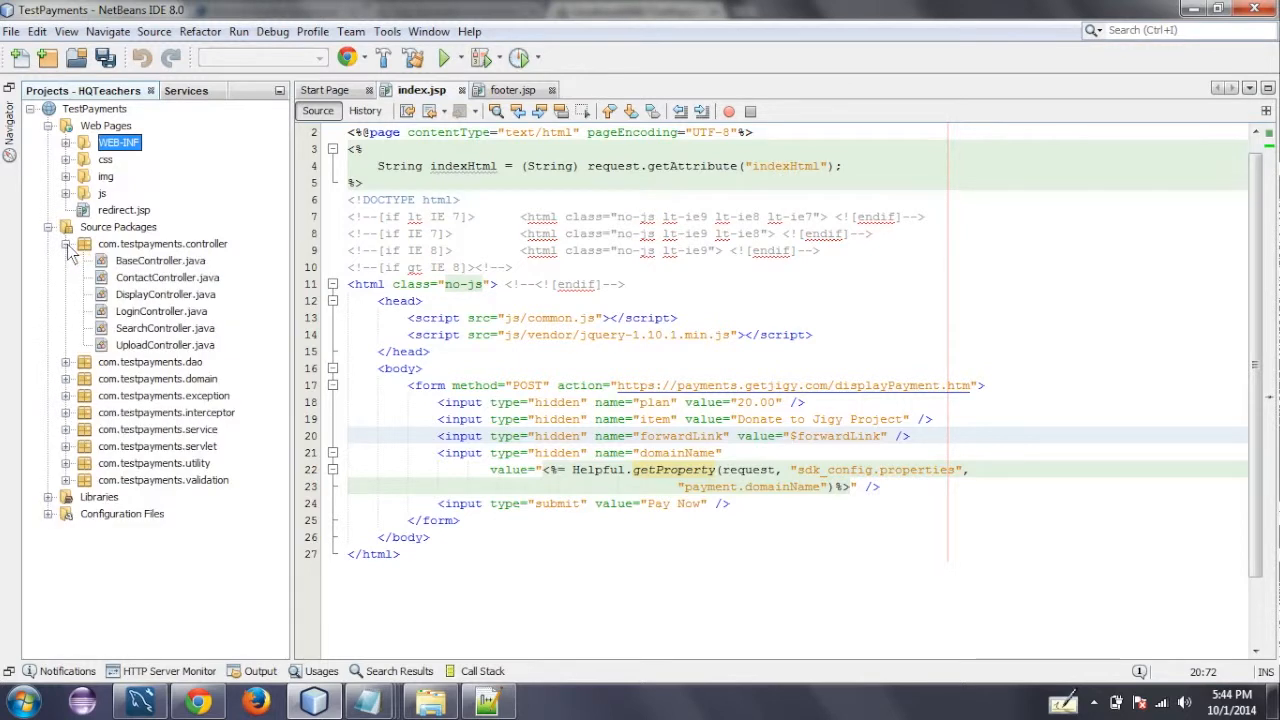
{"action": "double_click", "coordinate": [148, 295]}
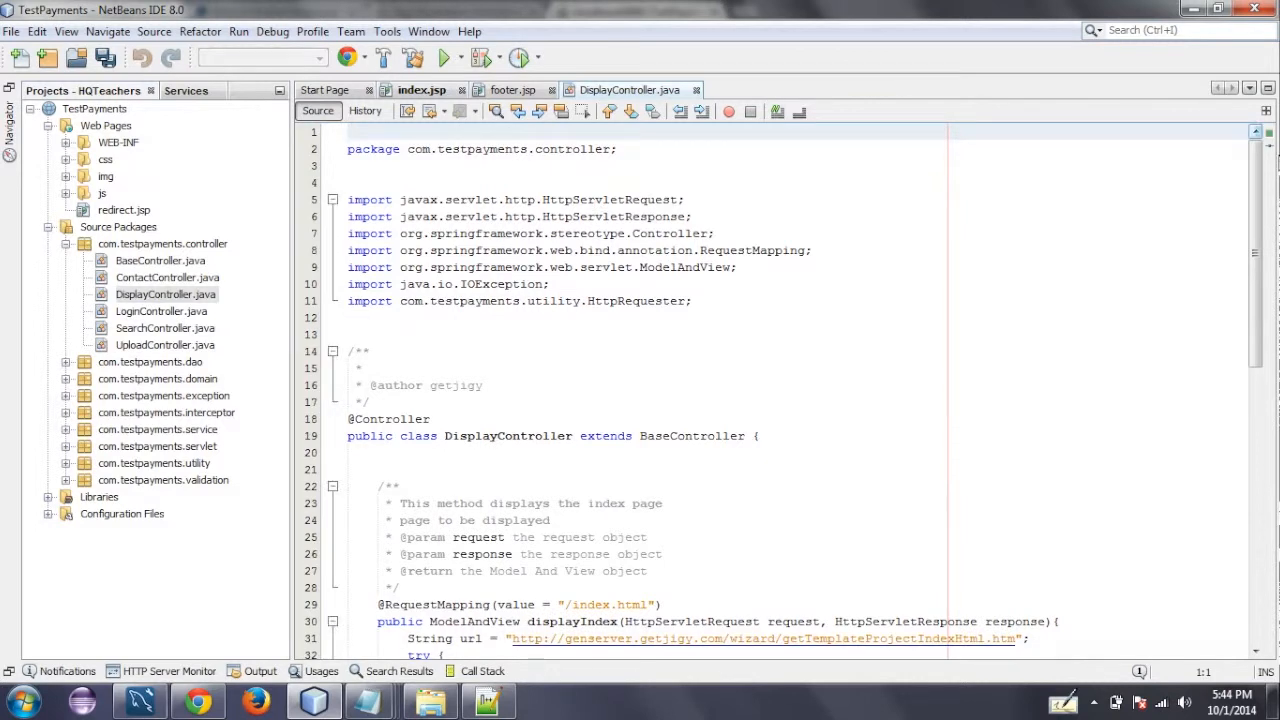
{"action": "scroll", "coordinate": [1248, 277], "scroll_direction": "down", "scroll_amount": 4}
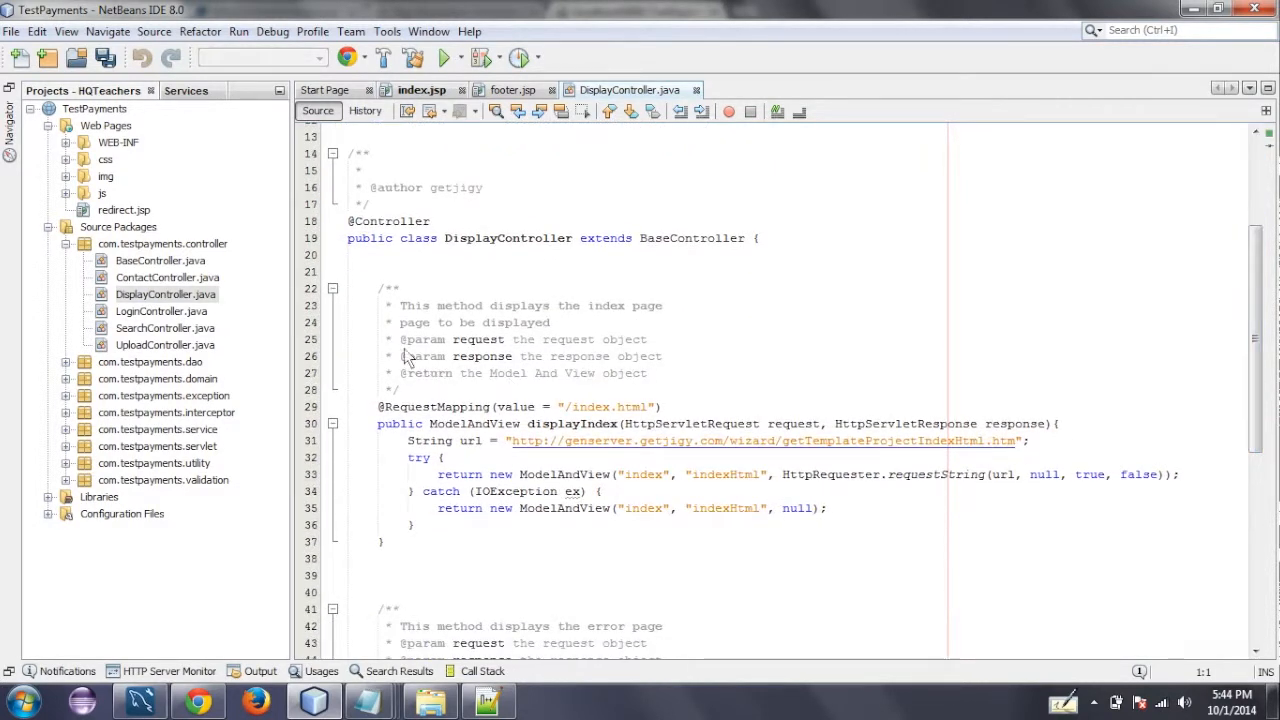
{"action": "left_click", "coordinate": [378, 414]}
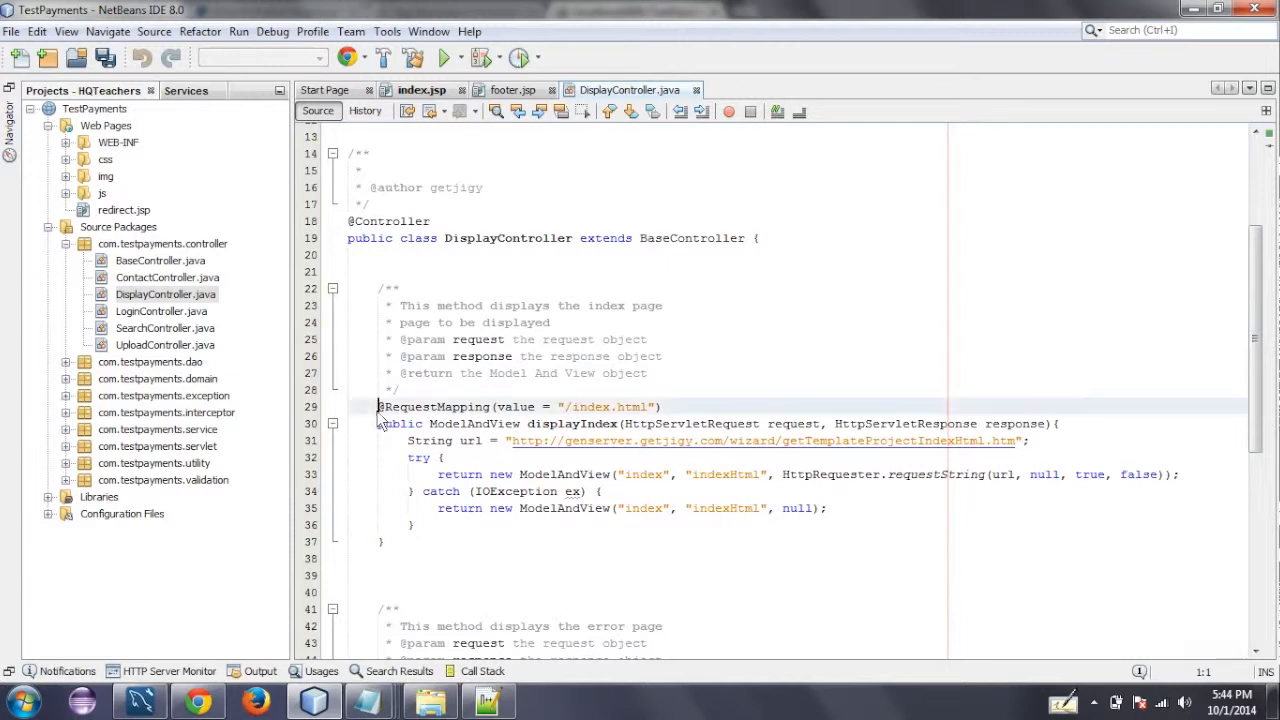
{"action": "left_click", "coordinate": [398, 547], "text": "shift"}
{"action": "key", "text": "ctrl+c"}
{"action": "left_click", "coordinate": [396, 548]}
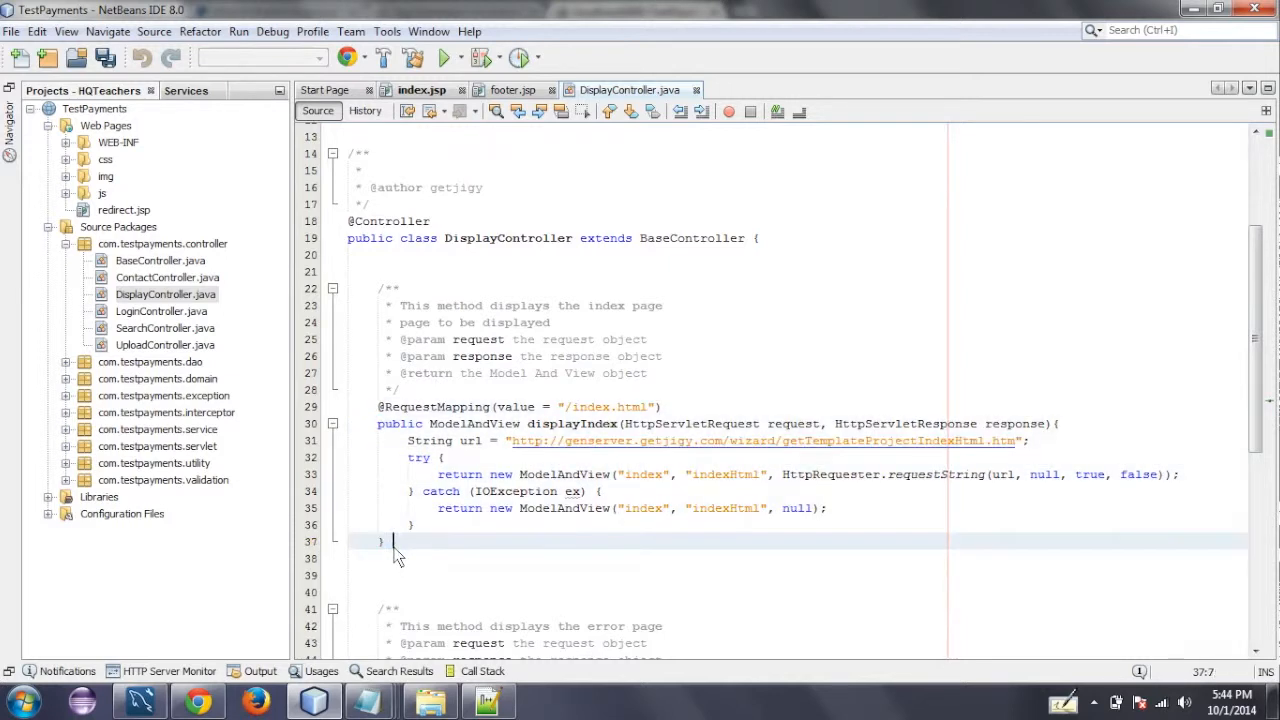
{"action": "key", "text": "Return"}
{"action": "key", "text": "Return"}
{"action": "key", "text": "Return"}
{"action": "key", "text": "Return"}
{"action": "key", "text": "ctrl+v"}
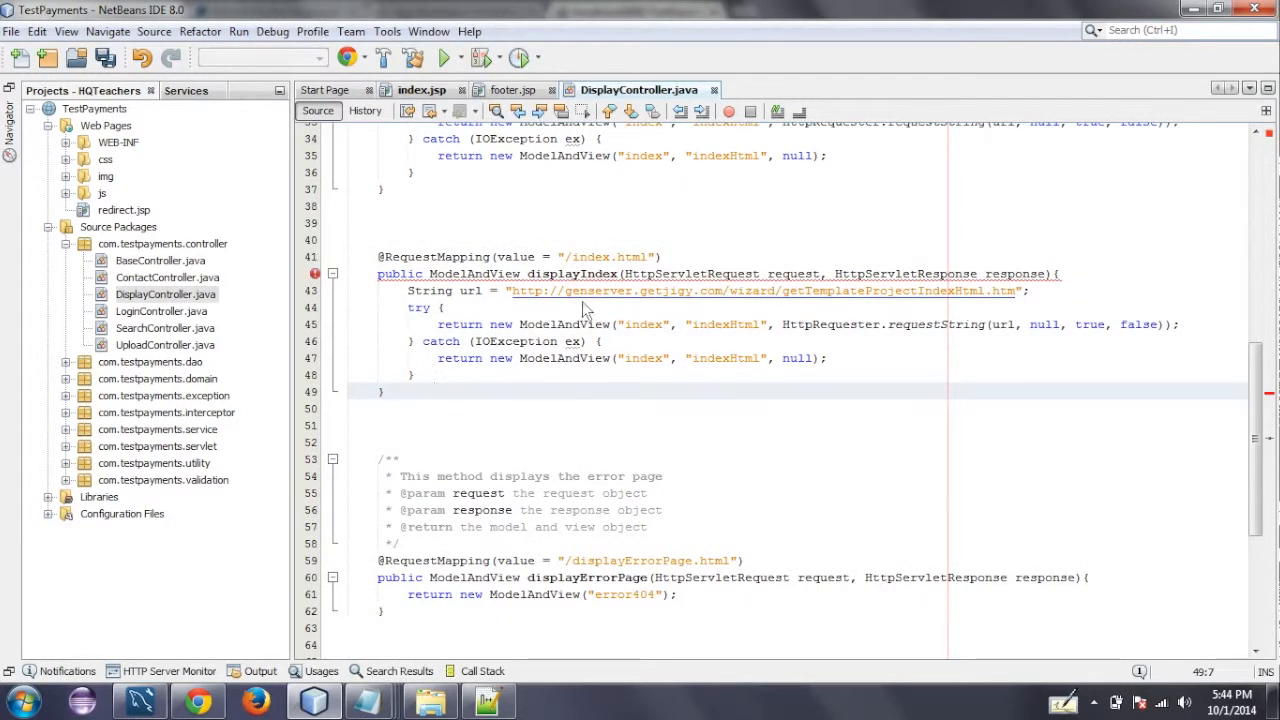
- Change the duplicated method's request mapping to /thankyou.html and rename the method to thankyou
{"action": "double_click", "coordinate": [590, 257]}
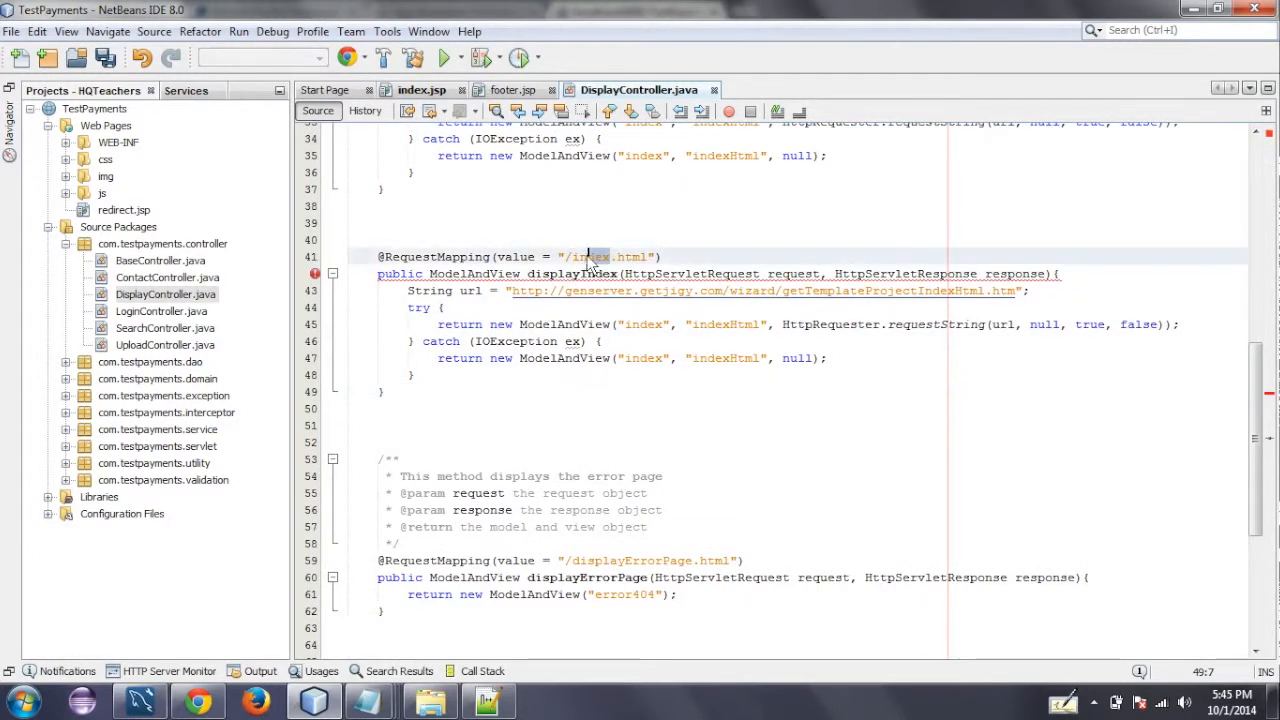
{"action": "type", "text": "thankyou"}
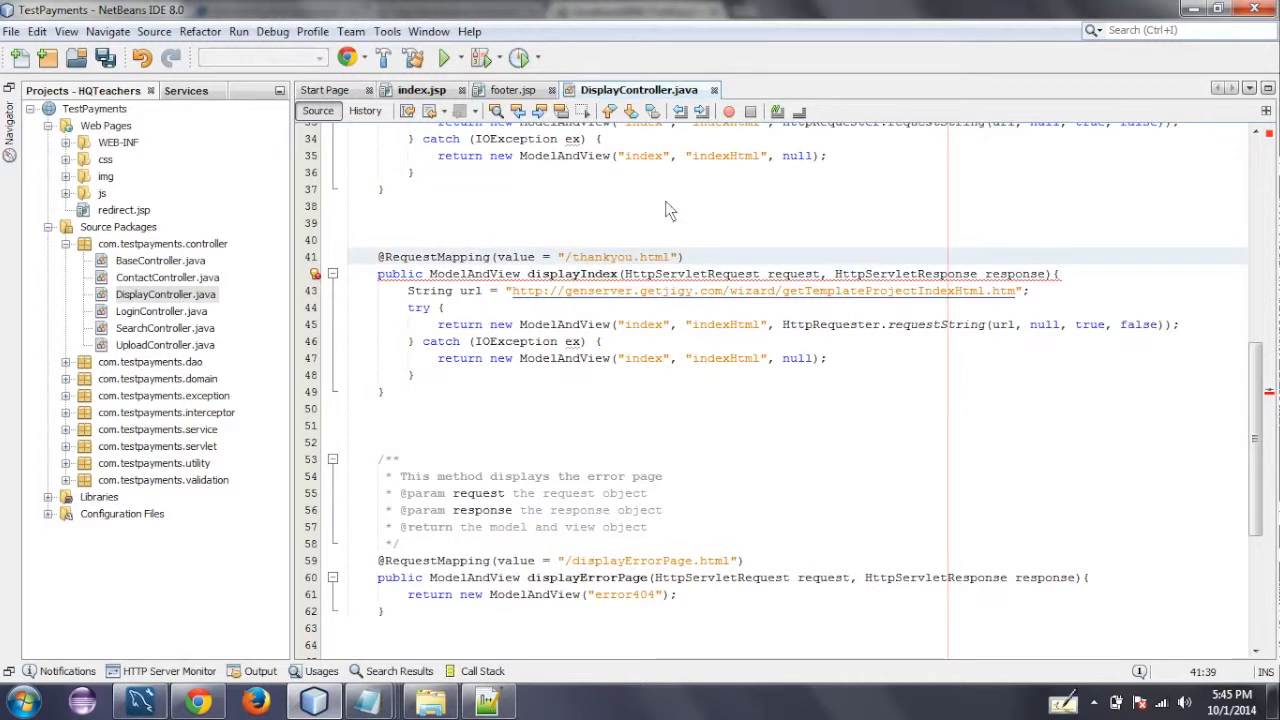
{"action": "double_click", "coordinate": [616, 254]}
{"action": "key", "text": "ctrl+c"}
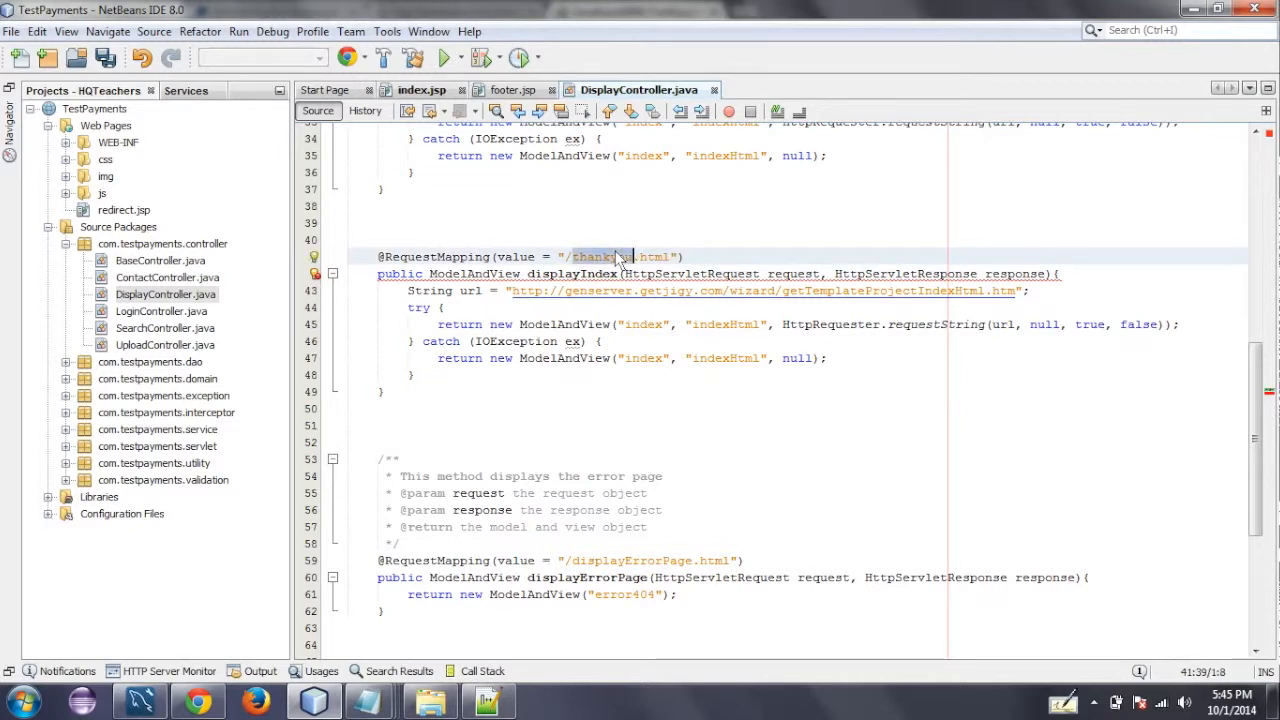
{"action": "double_click", "coordinate": [580, 275]}
{"action": "key", "text": "ctrl+v"}
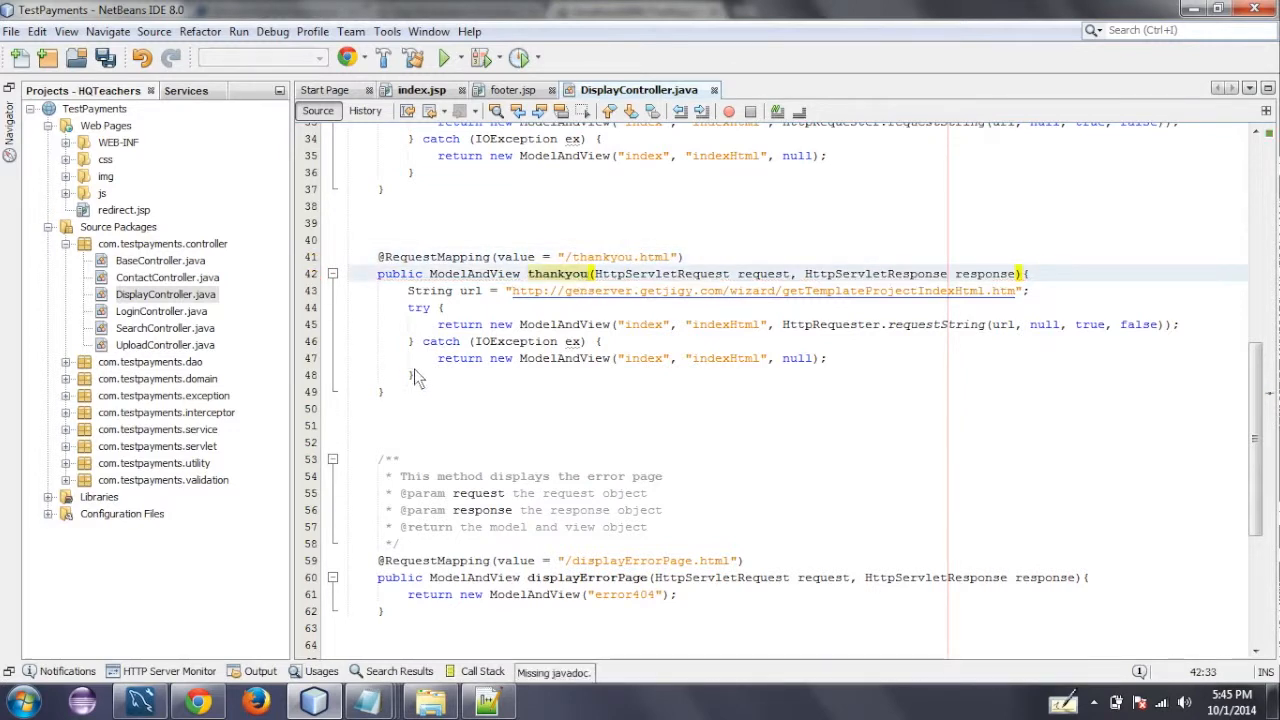
- Replace the thankyou method's body with return "thankyou"; and change its return type to String
{"action": "left_click_drag", "start_coordinate": [418, 376], "coordinate": [405, 291]}
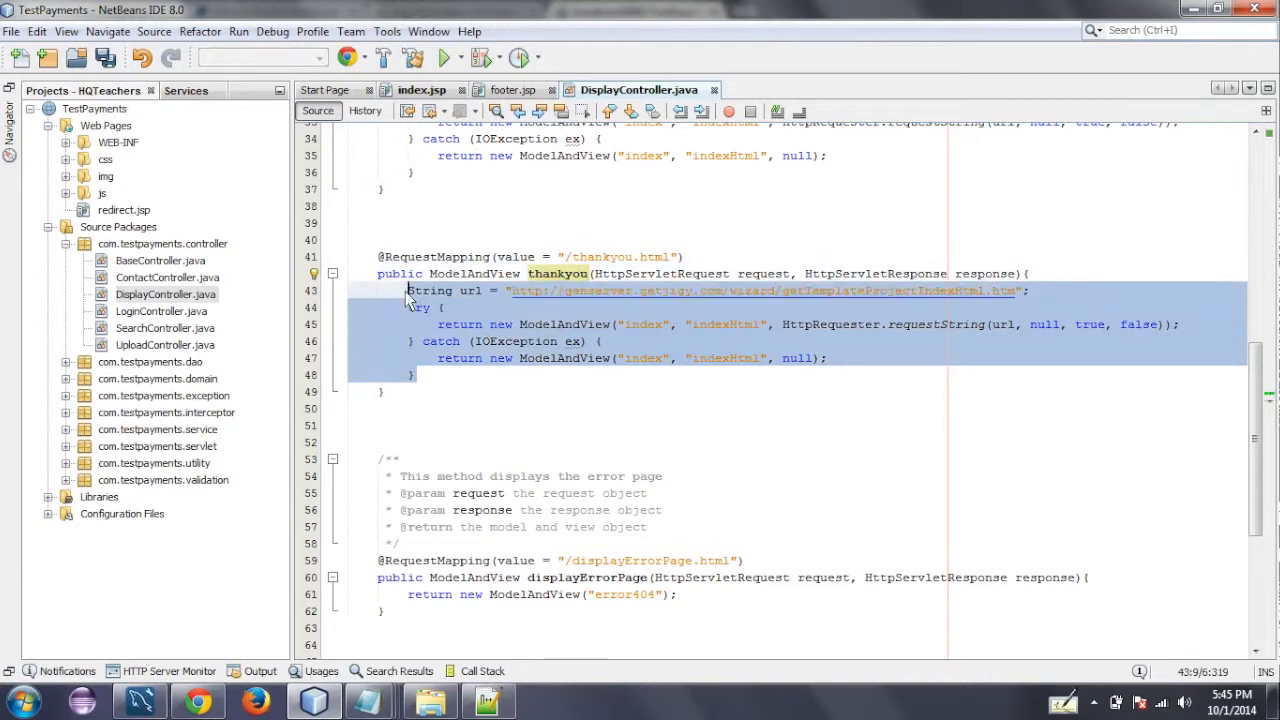
{"action": "key", "text": "BackSpace"}
{"action": "type", "text": "return "}
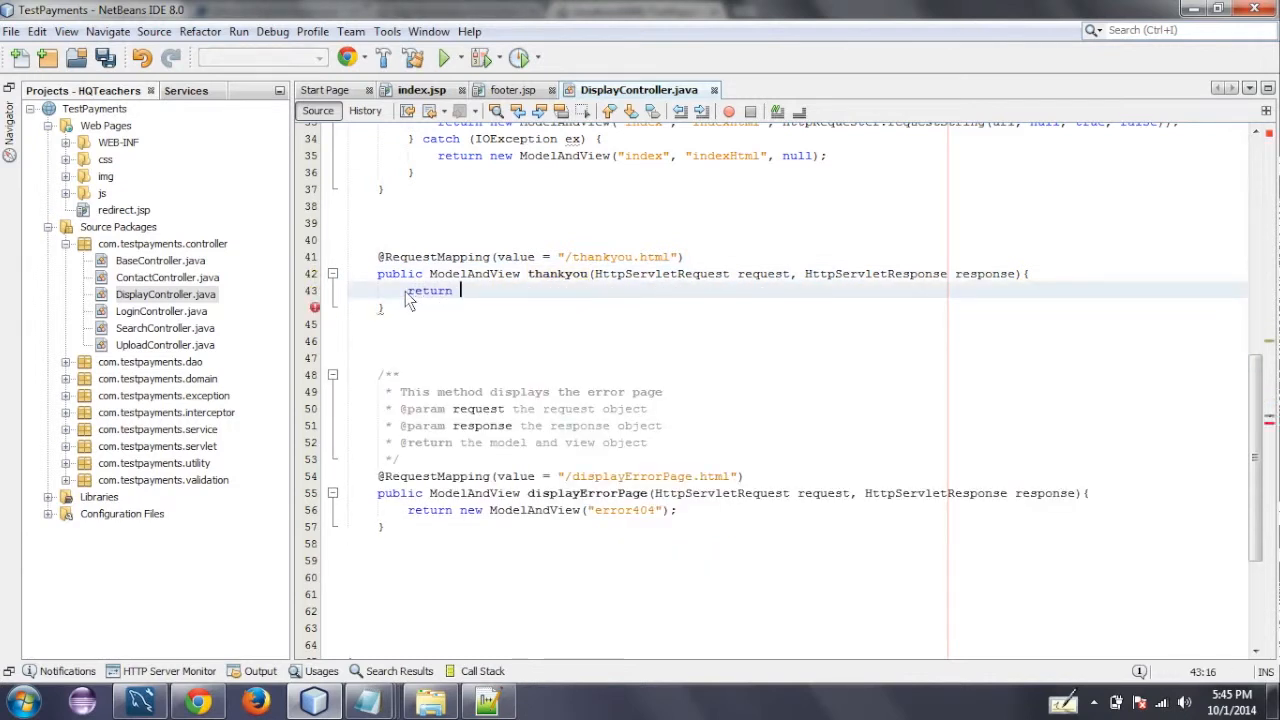
{"action": "type", "text": "\"thankyou\";"}
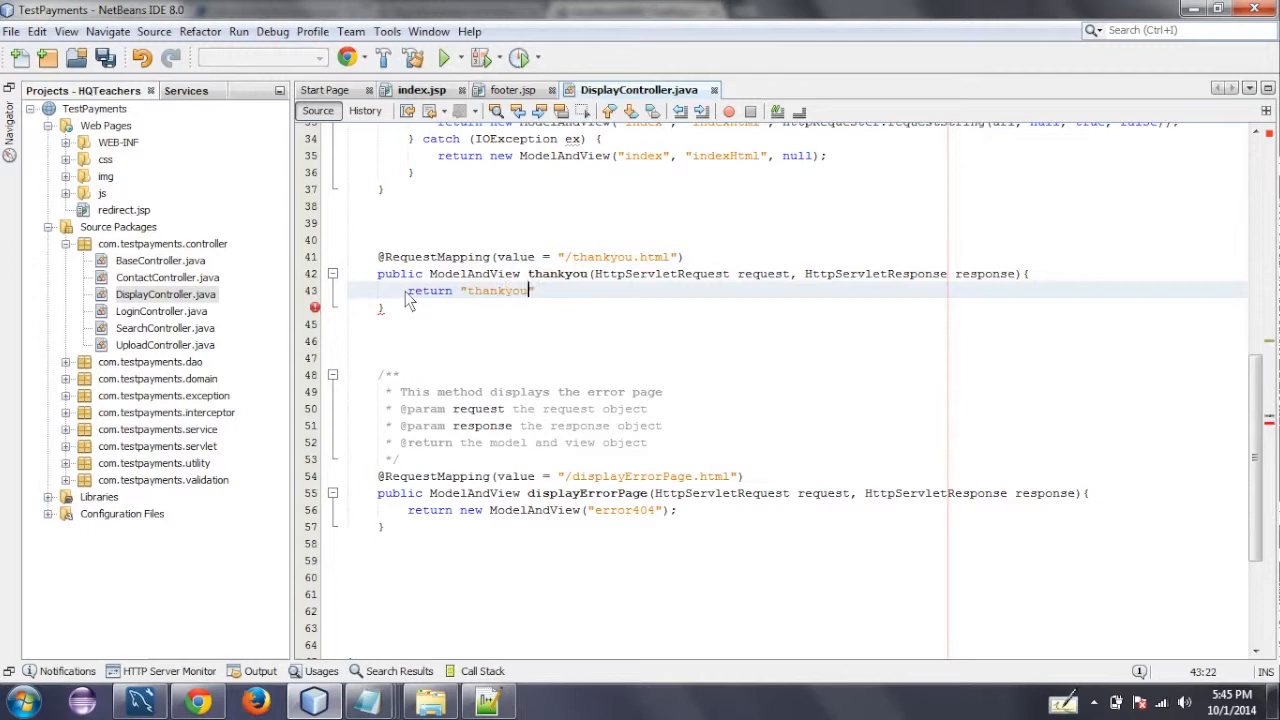
{"action": "double_click", "coordinate": [468, 276]}
{"action": "type", "text": "String"}
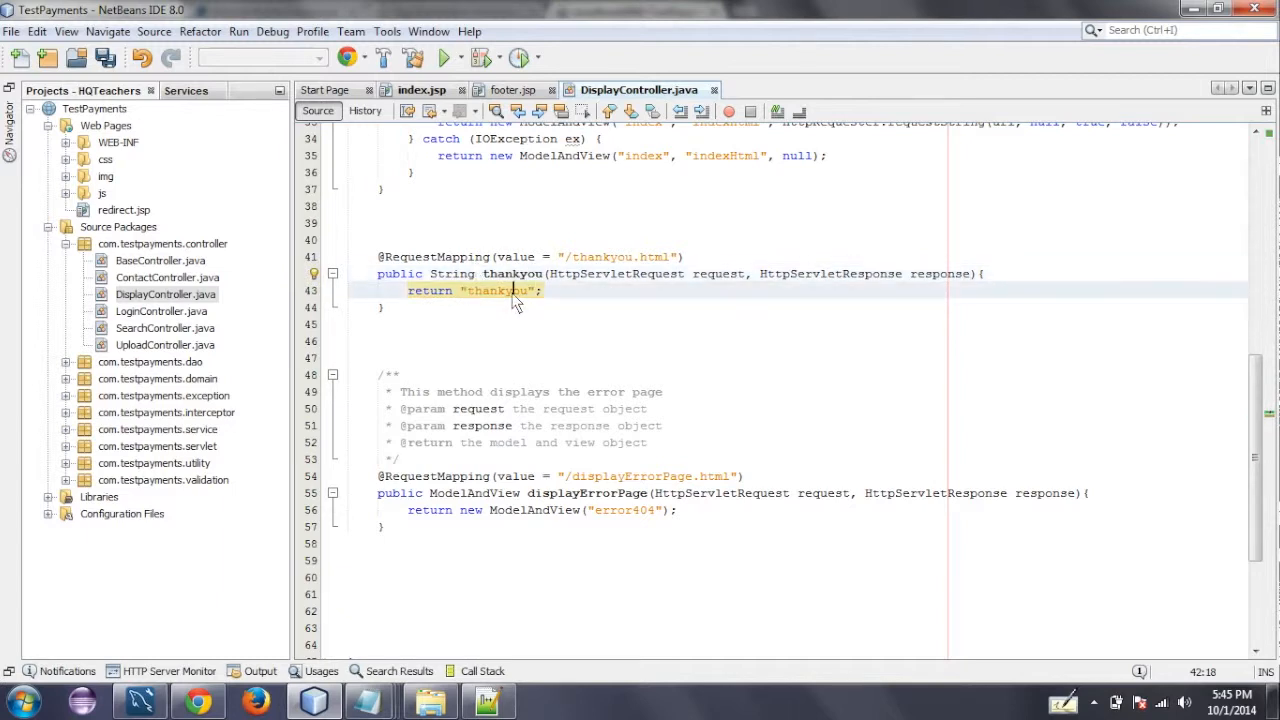
- Create a new JSP file named thankyou in the WEB-INF/jsp folder of Web Pages
{"action": "double_click", "coordinate": [510, 291]}
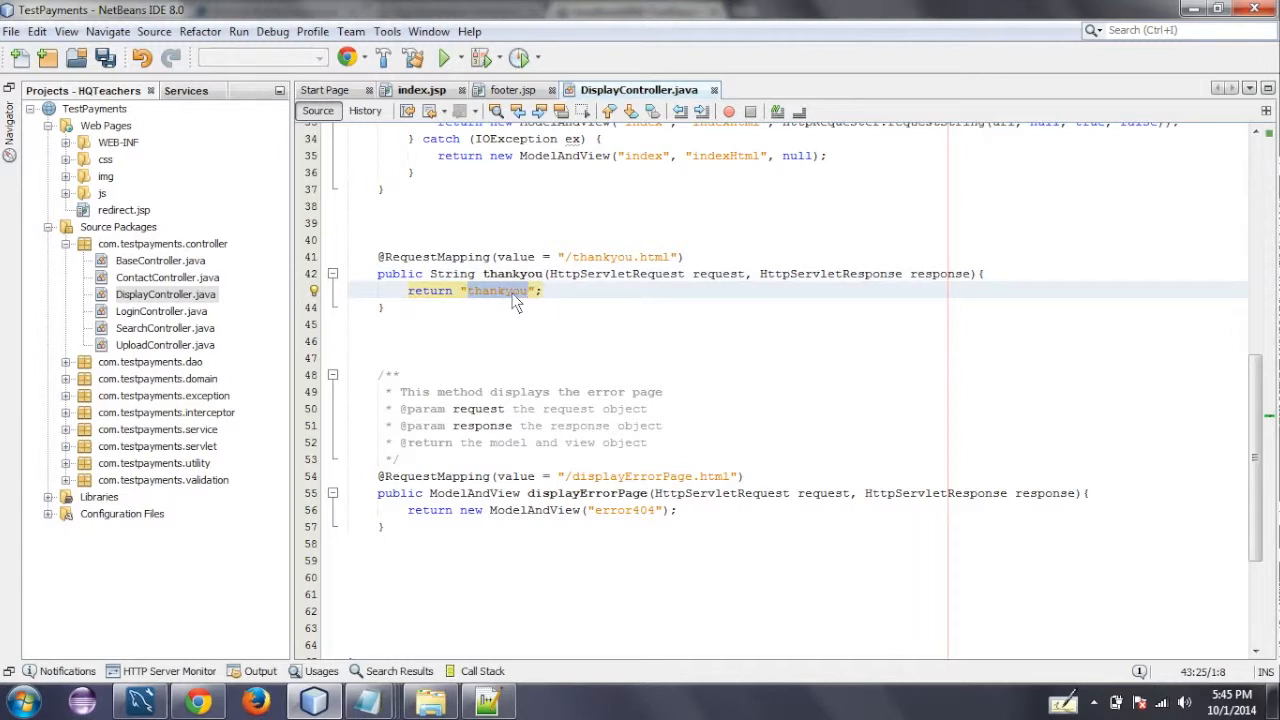
{"action": "double_click", "coordinate": [512, 295]}
{"action": "left_click", "coordinate": [65, 142]}
{"action": "left_click", "coordinate": [83, 159]}
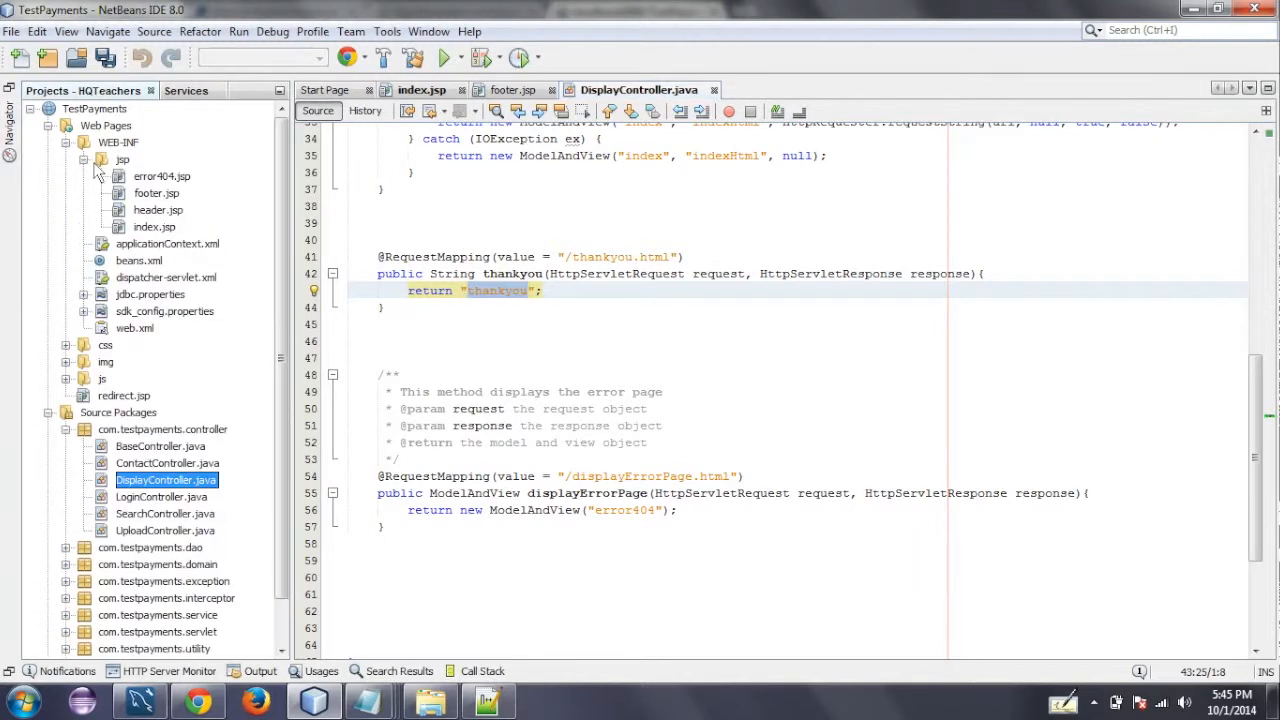
{"action": "right_click", "coordinate": [111, 159]}
{"action": "mouse_move", "coordinate": [249, 166]}
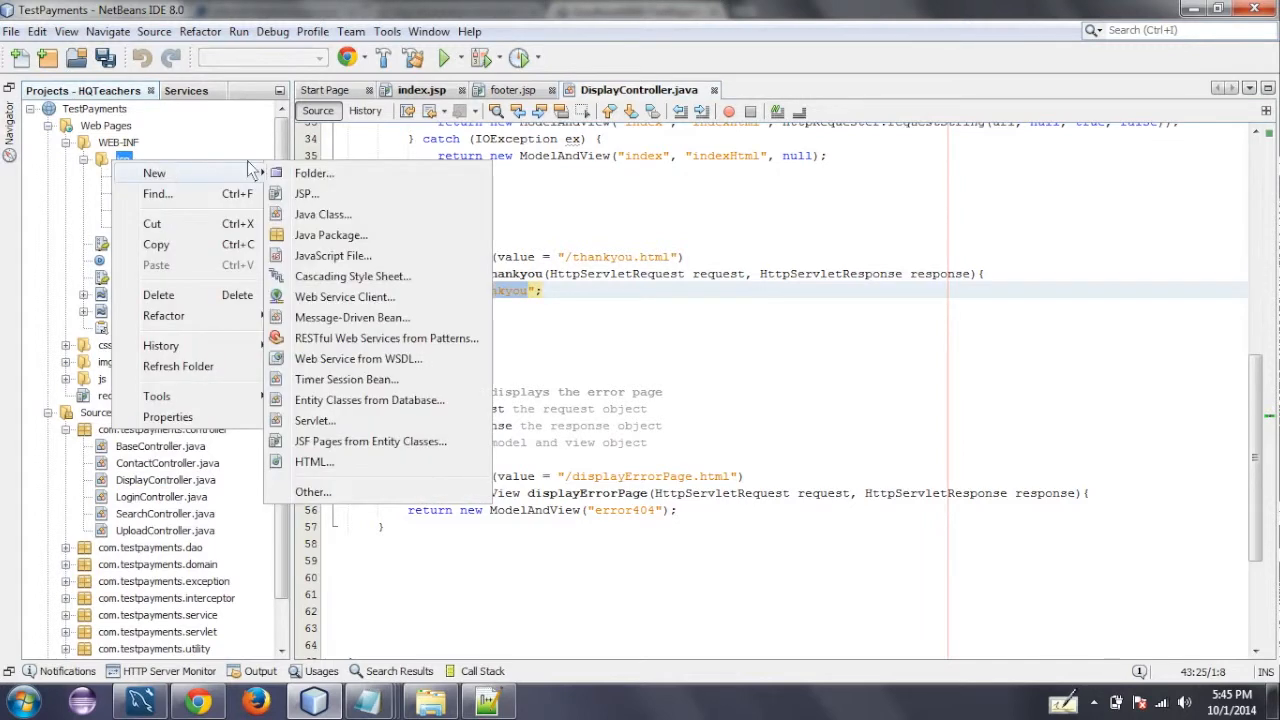
{"action": "left_click", "coordinate": [295, 194]}
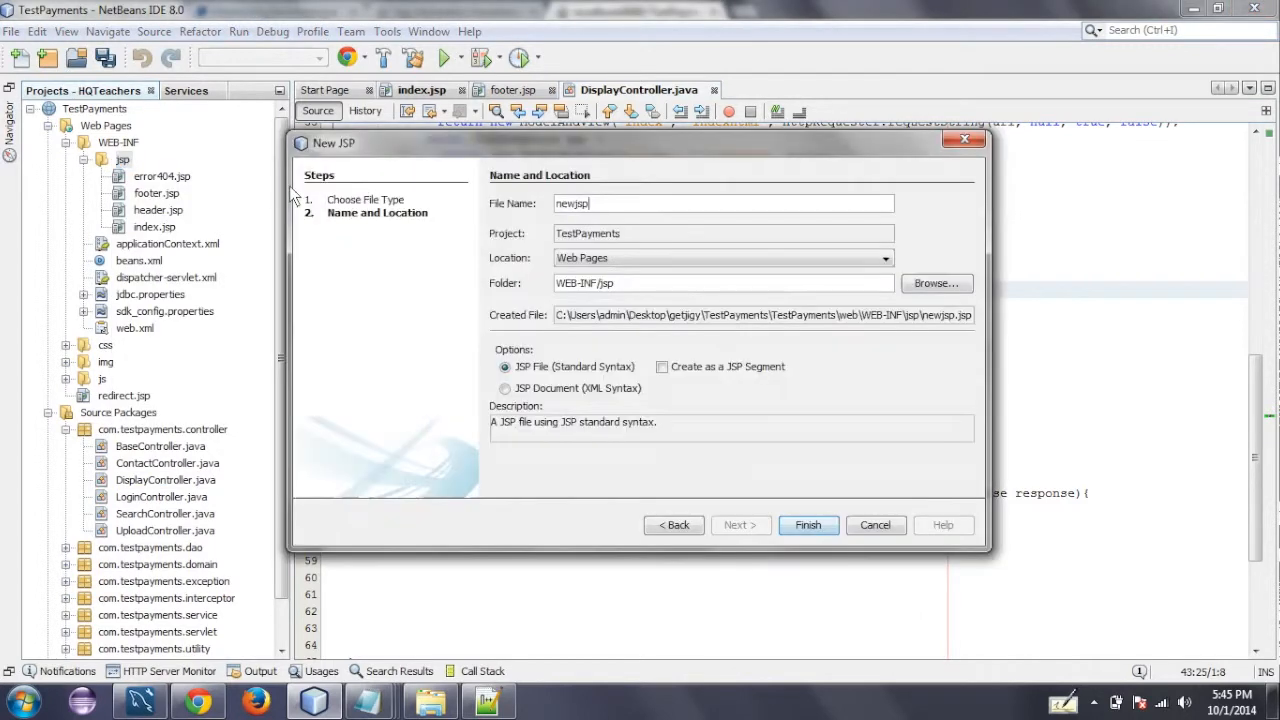
{"action": "key", "text": "BackSpace"}
{"action": "key", "text": "BackSpace"}
{"action": "key", "text": "BackSpace"}
{"action": "key", "text": "BackSpace"}
{"action": "key", "text": "BackSpace"}
{"action": "key", "text": "BackSpace"}
{"action": "type", "text": "than"}
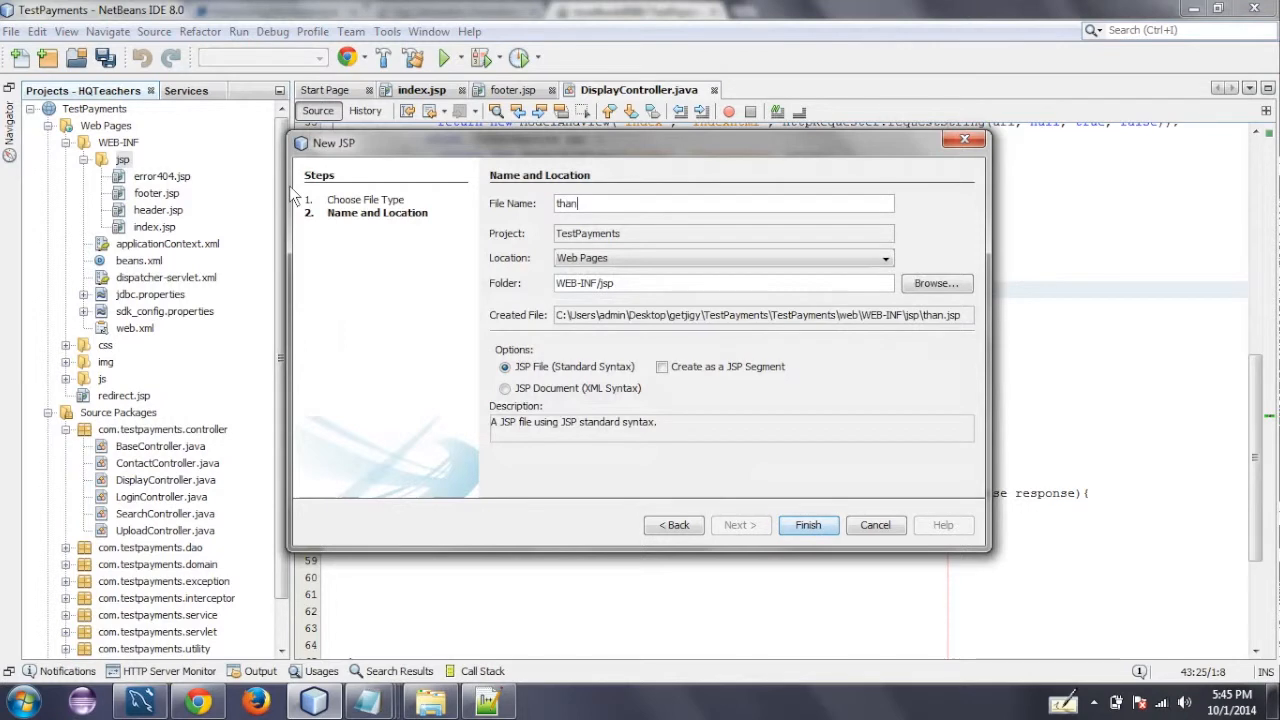
{"action": "type", "text": "kyou"}
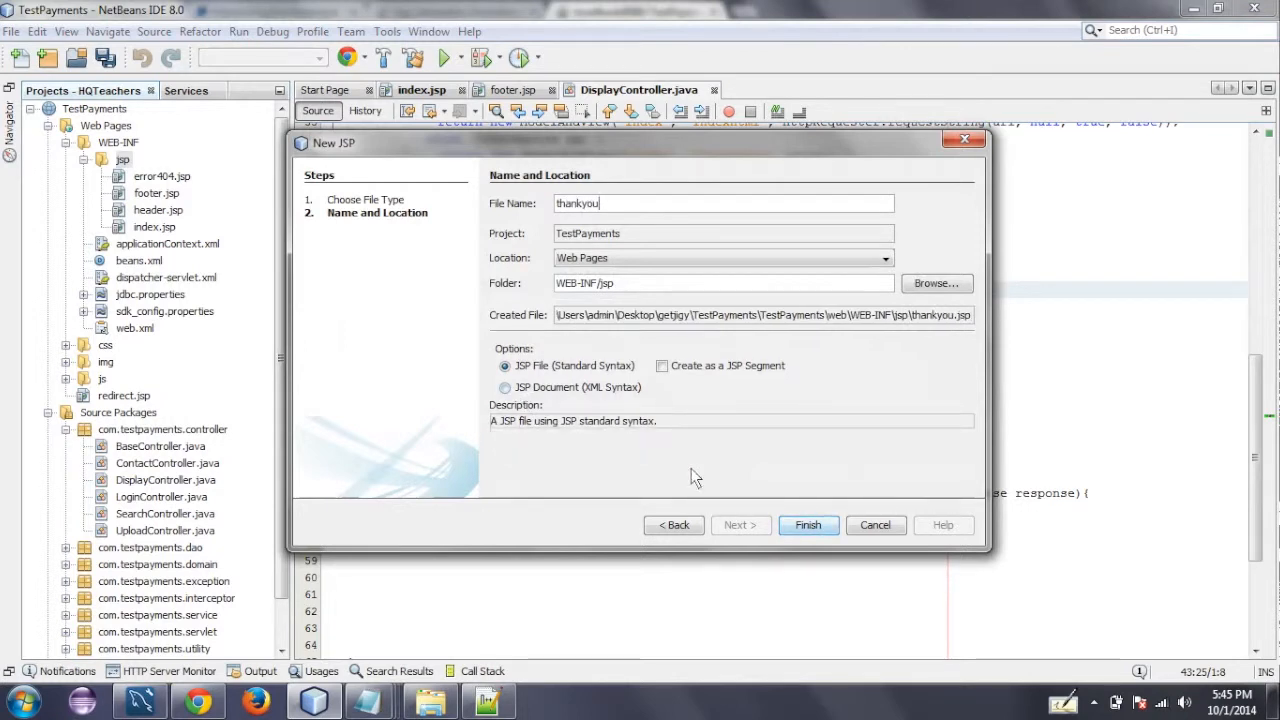
{"action": "left_click", "coordinate": [810, 525]}
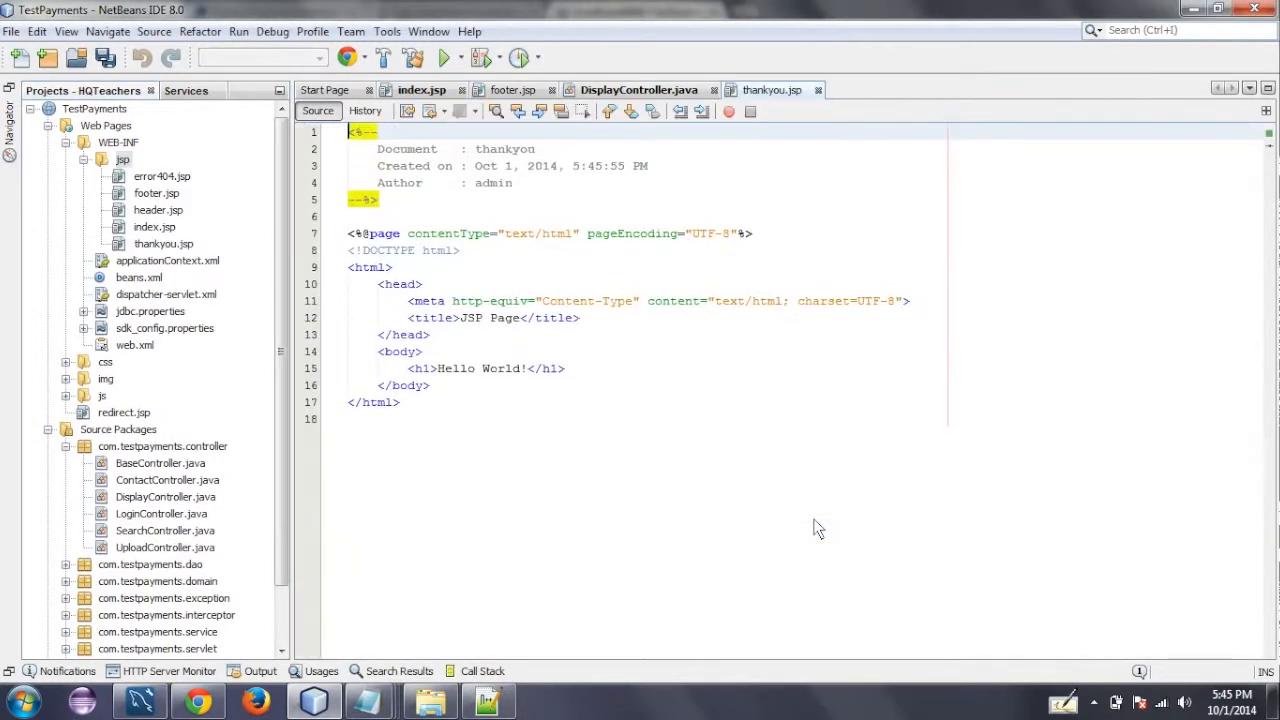
- Change thankyou.jsp's title to "Thankyou Page" and its h1 heading to "We Appreciate it!!!", and save the file
{"action": "double_click", "coordinate": [472, 318]}
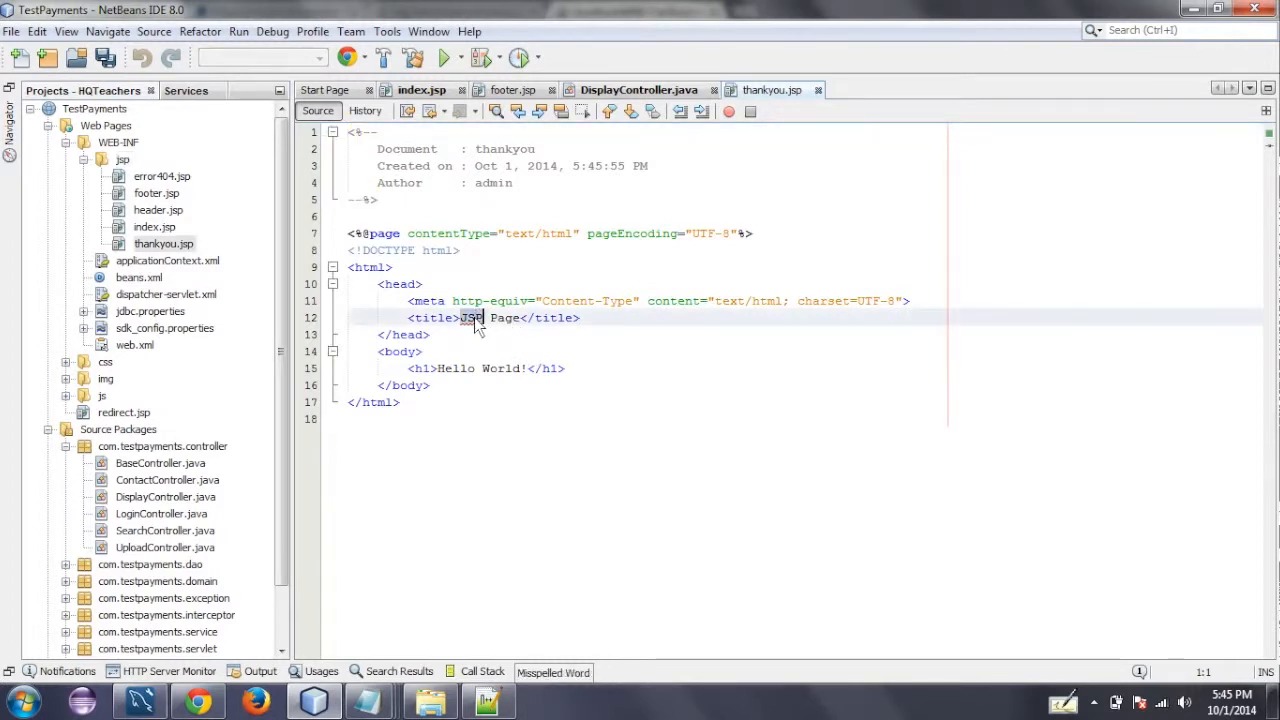
{"action": "type", "text": "Thankyou"}
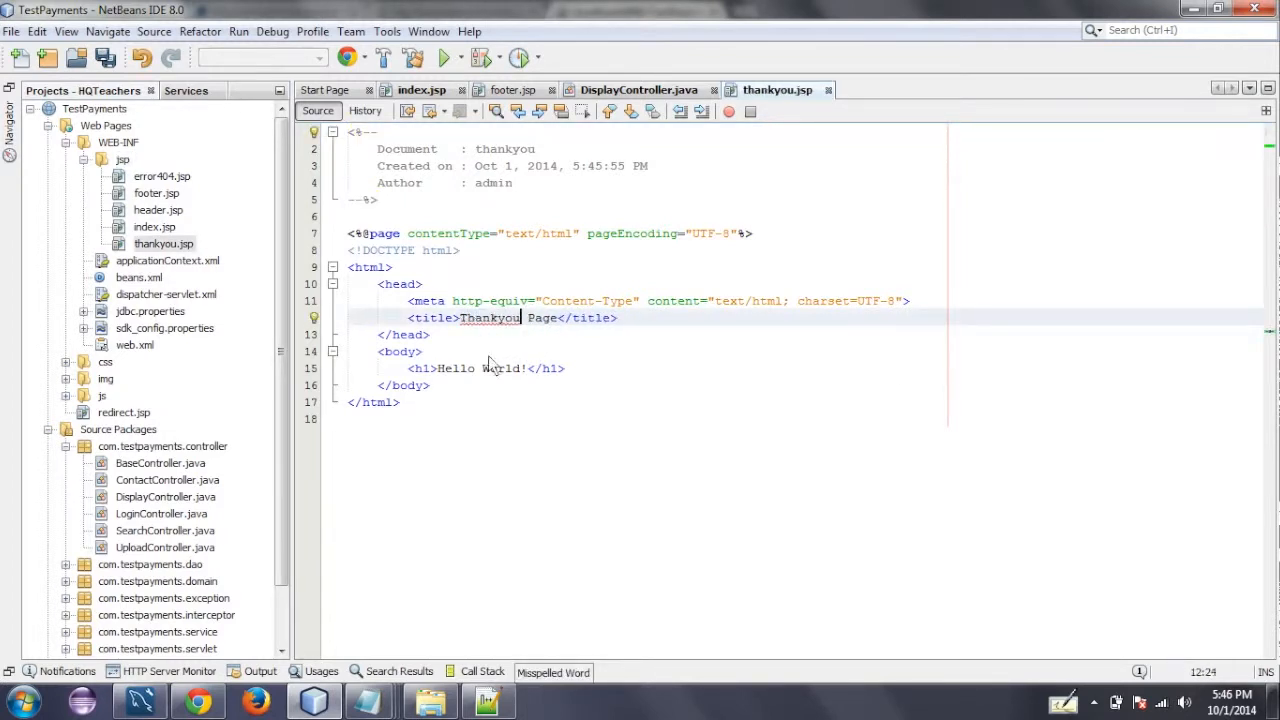
{"action": "left_click_drag", "start_coordinate": [528, 368], "coordinate": [443, 368]}
{"action": "type", "text": "Te Apr"}
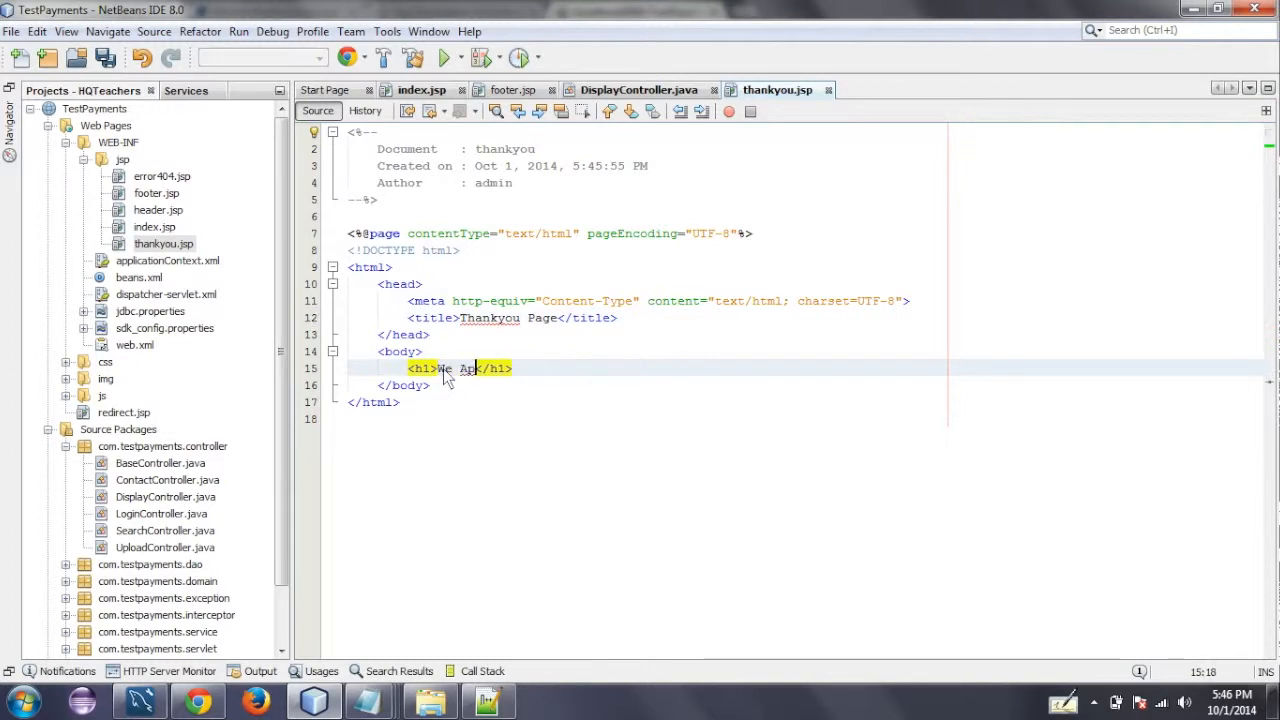
{"action": "key", "text": "BackSpace"}
{"action": "type", "text": "preci"}
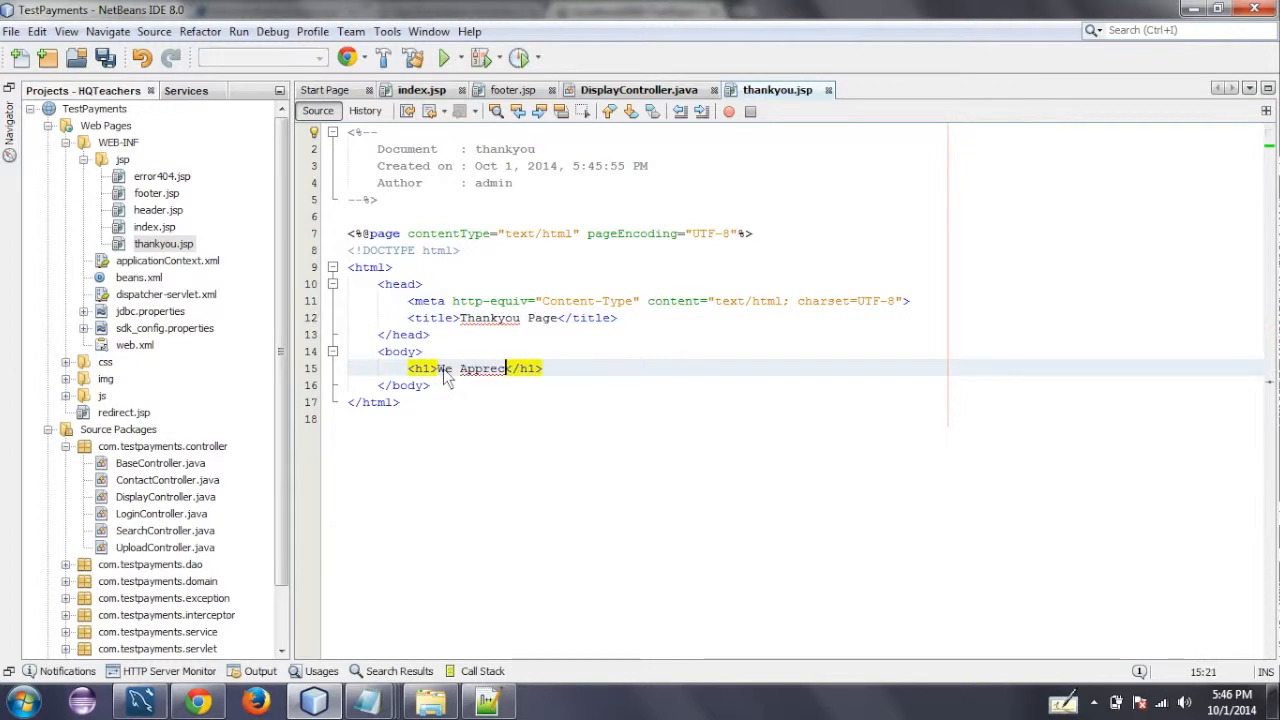
{"action": "type", "text": "ate it!!"}
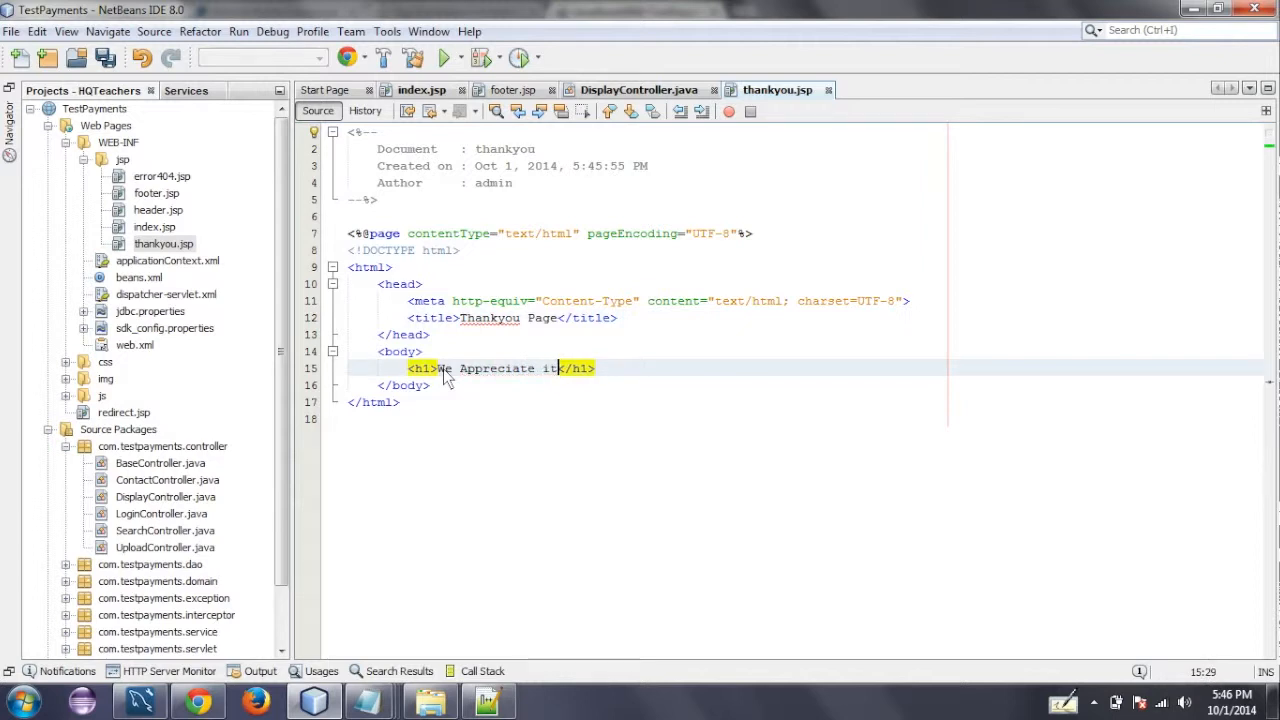
{"action": "type", "text": "!"}
{"action": "key", "text": "ctrl+s"}
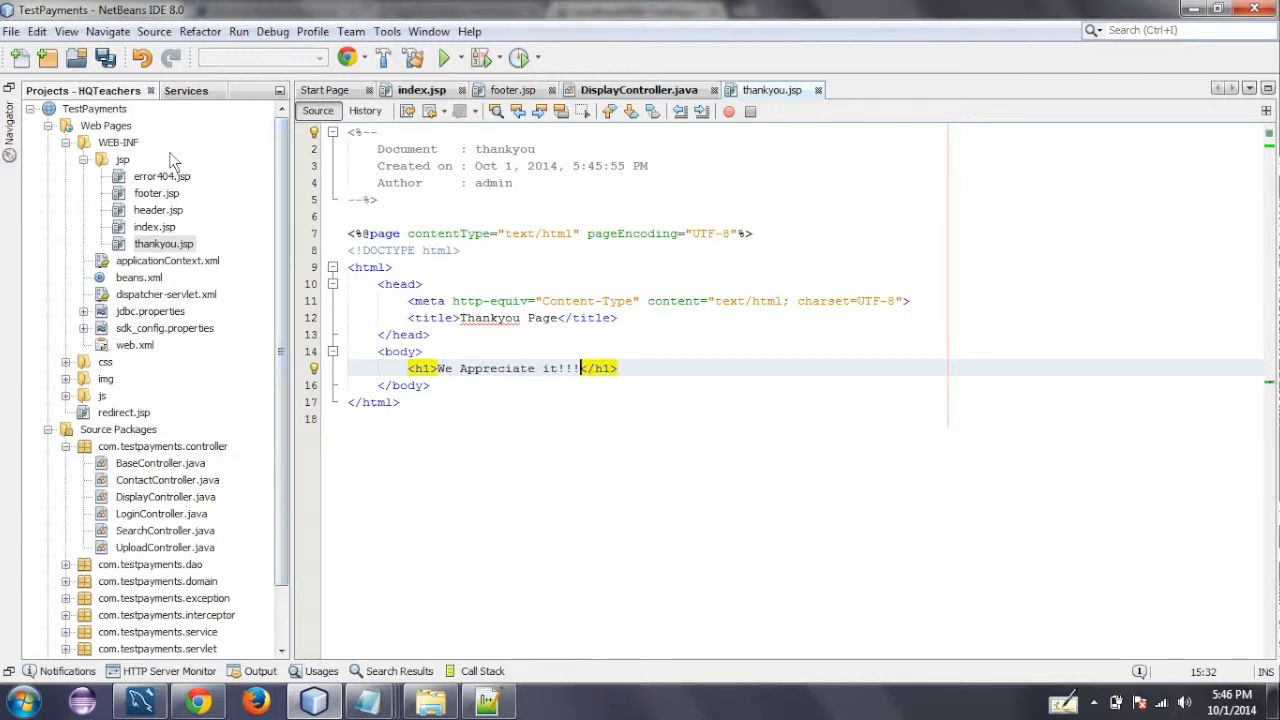
- Copy the URL of the TestPayments index page from Chrome and open index.jsp in NetBeans
{"action": "left_click", "coordinate": [199, 703]}
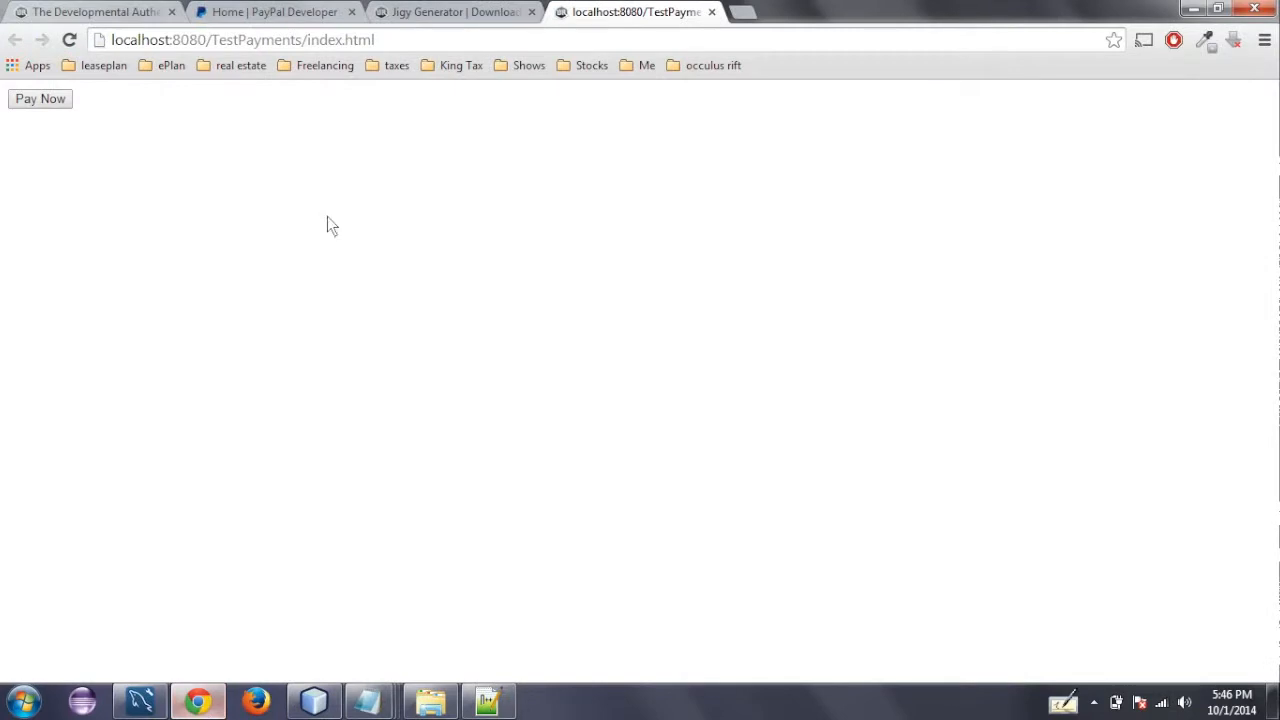
{"action": "left_click_drag", "start_coordinate": [381, 45], "coordinate": [127, 38]}
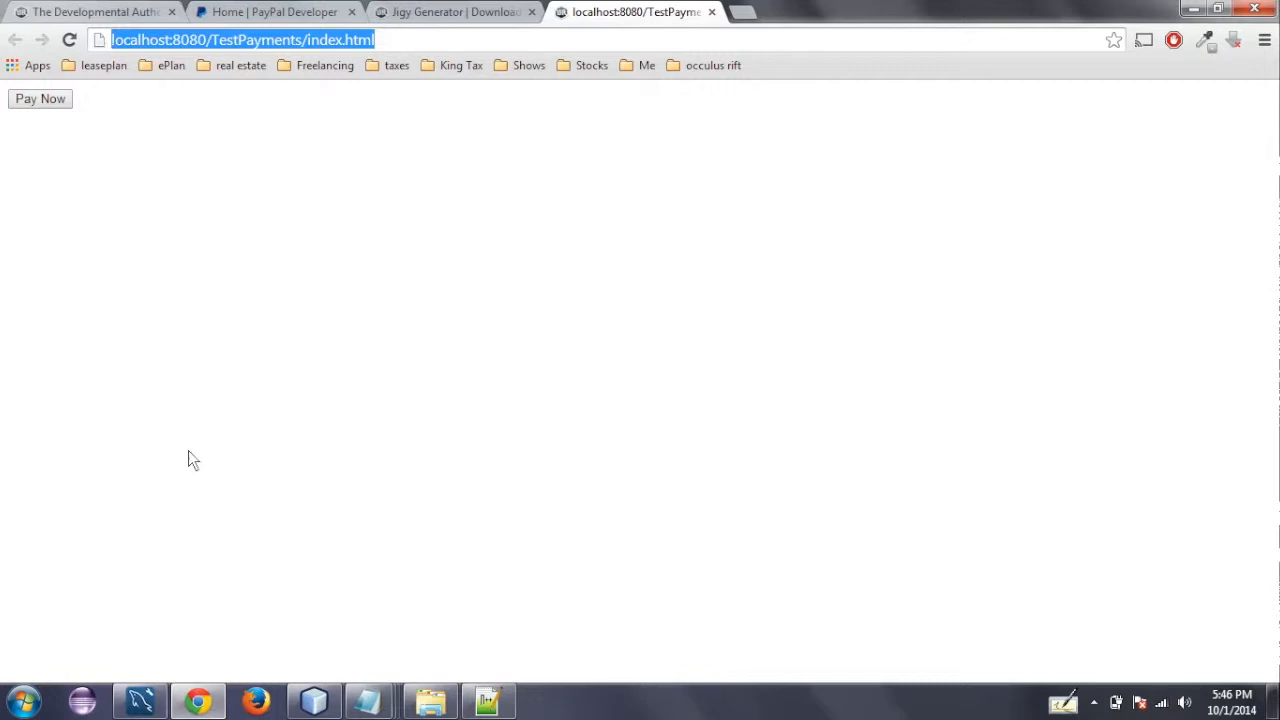
{"action": "left_click", "coordinate": [315, 705]}
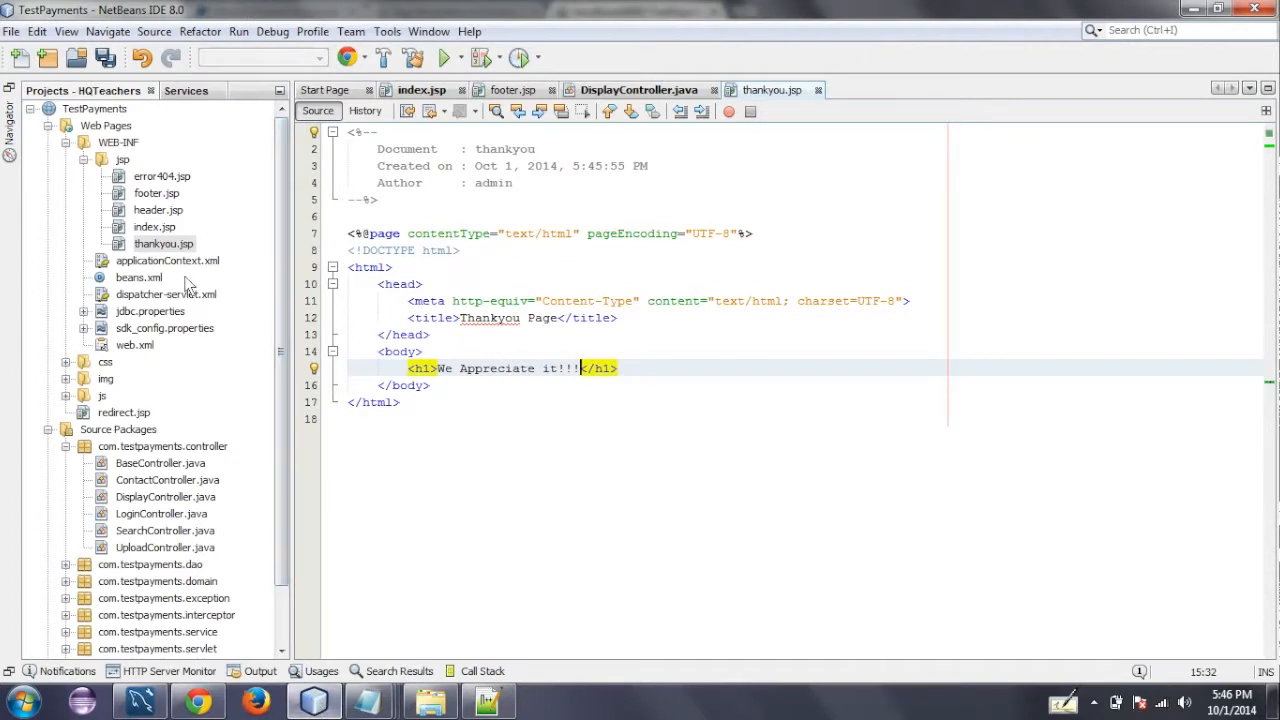
{"action": "double_click", "coordinate": [160, 227]}
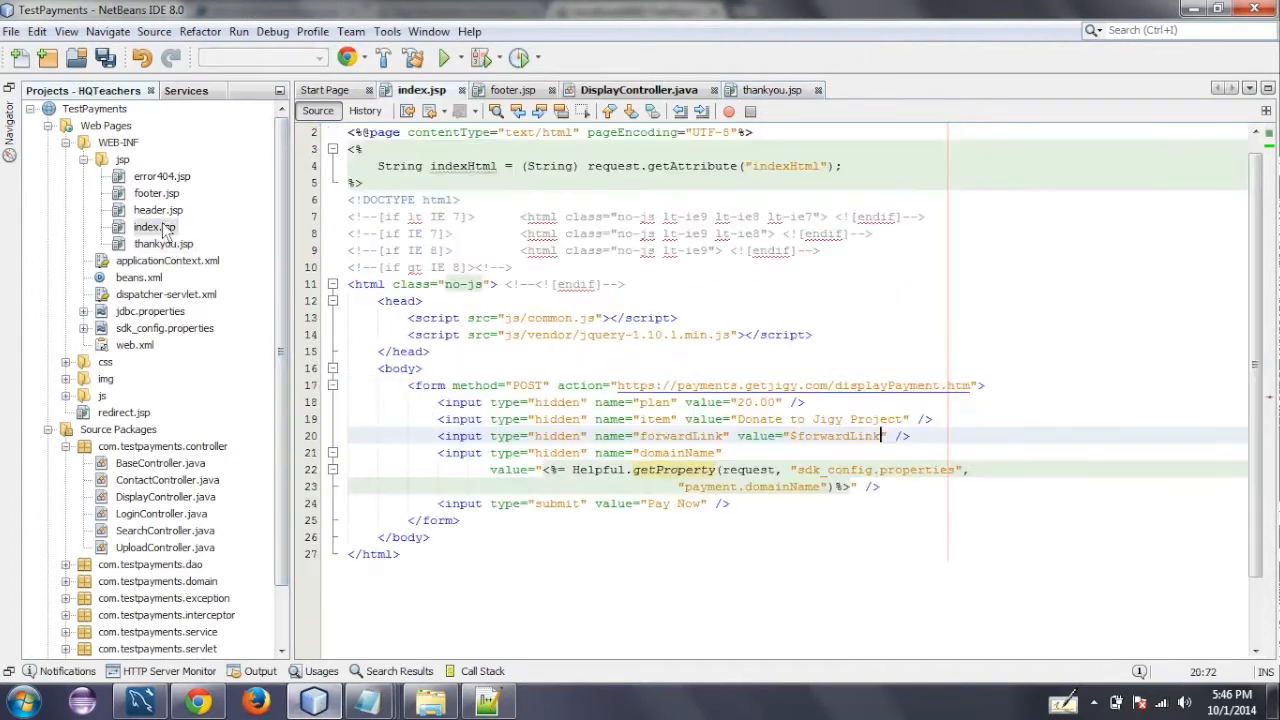
{"action": "key", "text": "BackSpace"}
{"action": "key", "text": "BackSpace"}
{"action": "key", "text": "BackSpace"}
{"action": "key", "text": "BackSpace"}
{"action": "key", "text": "BackSpace"}
{"action": "key", "text": "BackSpace"}
{"action": "key", "text": "BackSpace"}
{"action": "key", "text": "BackSpace"}
{"action": "key", "text": "BackSpace"}
{"action": "key", "text": "BackSpace"}
{"action": "key", "text": "BackSpace"}
{"action": "key", "text": "BackSpace"}
{"action": "type", "text": "http://localhost:8080/TestPayments/index.html"}
{"action": "key", "text": "BackSpace"}
{"action": "key", "text": "BackSpace"}
{"action": "key", "text": "BackSpace"}
{"action": "key", "text": "BackSpace"}
{"action": "key", "text": "BackSpace"}
{"action": "key", "text": "BackSpace"}
{"action": "key", "text": "BackSpace"}
{"action": "key", "text": "BackSpace"}
{"action": "key", "text": "BackSpace"}
{"action": "key", "text": "BackSpace"}
{"action": "type", "text": "thankyou.html"}
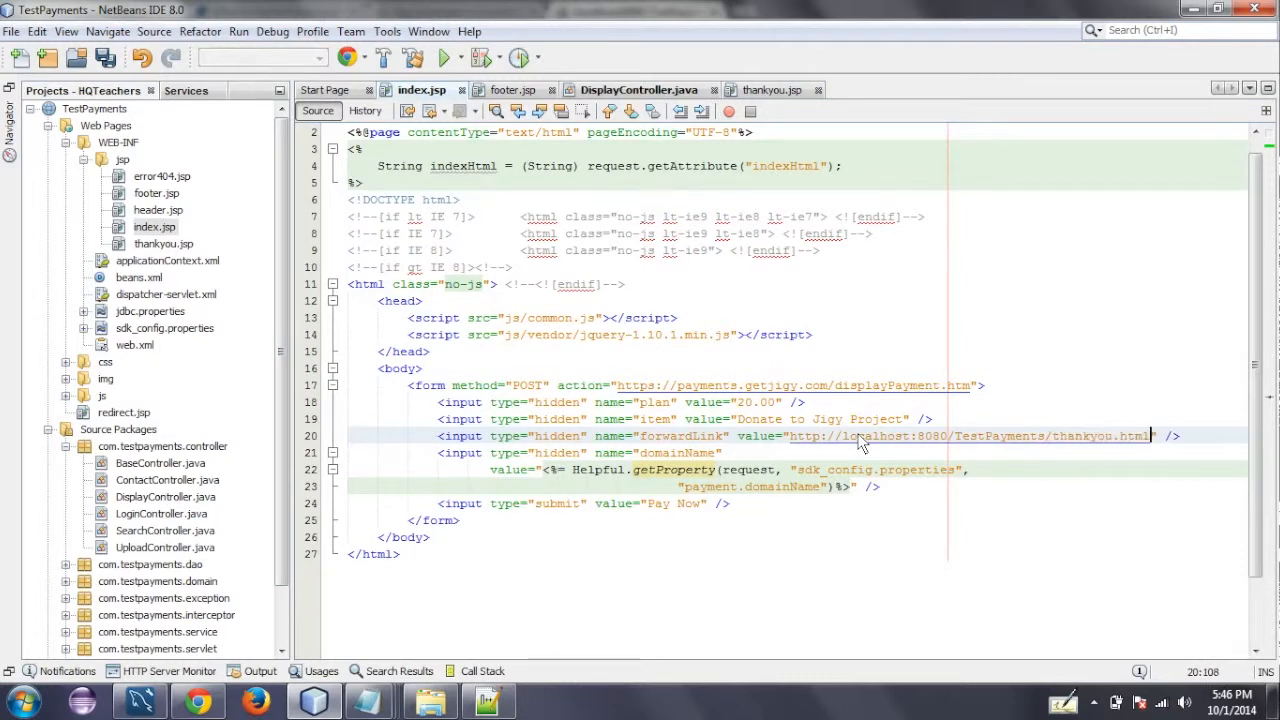
- Review the host part of the forwardLink URL in index.jsp and save all modified files
{"action": "key", "text": "Down"}
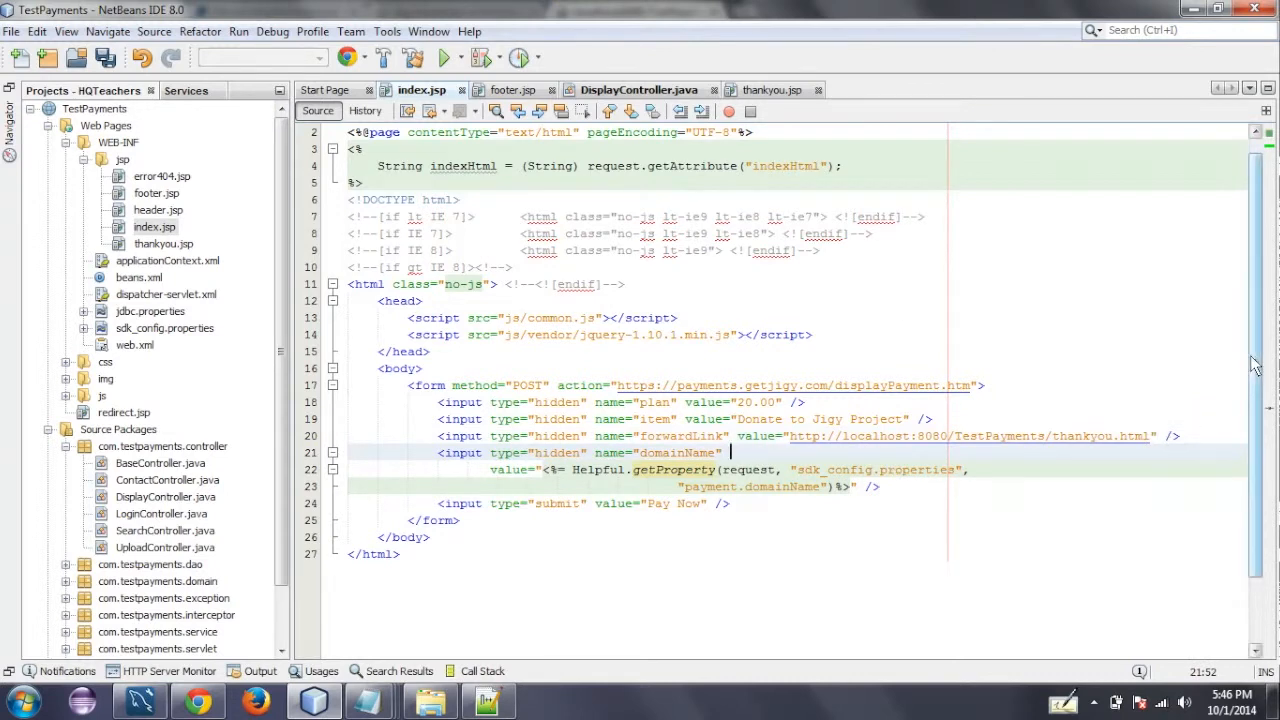
{"action": "scroll", "coordinate": [1255, 365], "scroll_direction": "down", "scroll_amount": 2}
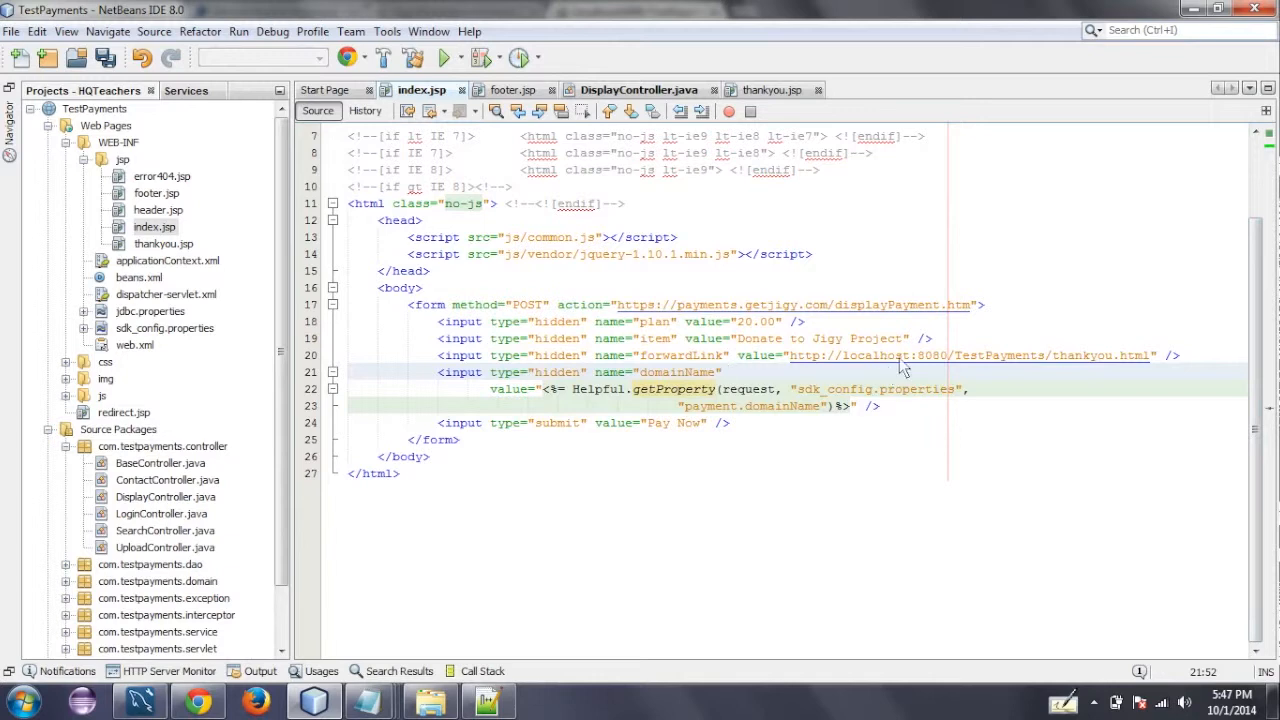
{"action": "left_click_drag", "start_coordinate": [908, 355], "coordinate": [846, 360]}
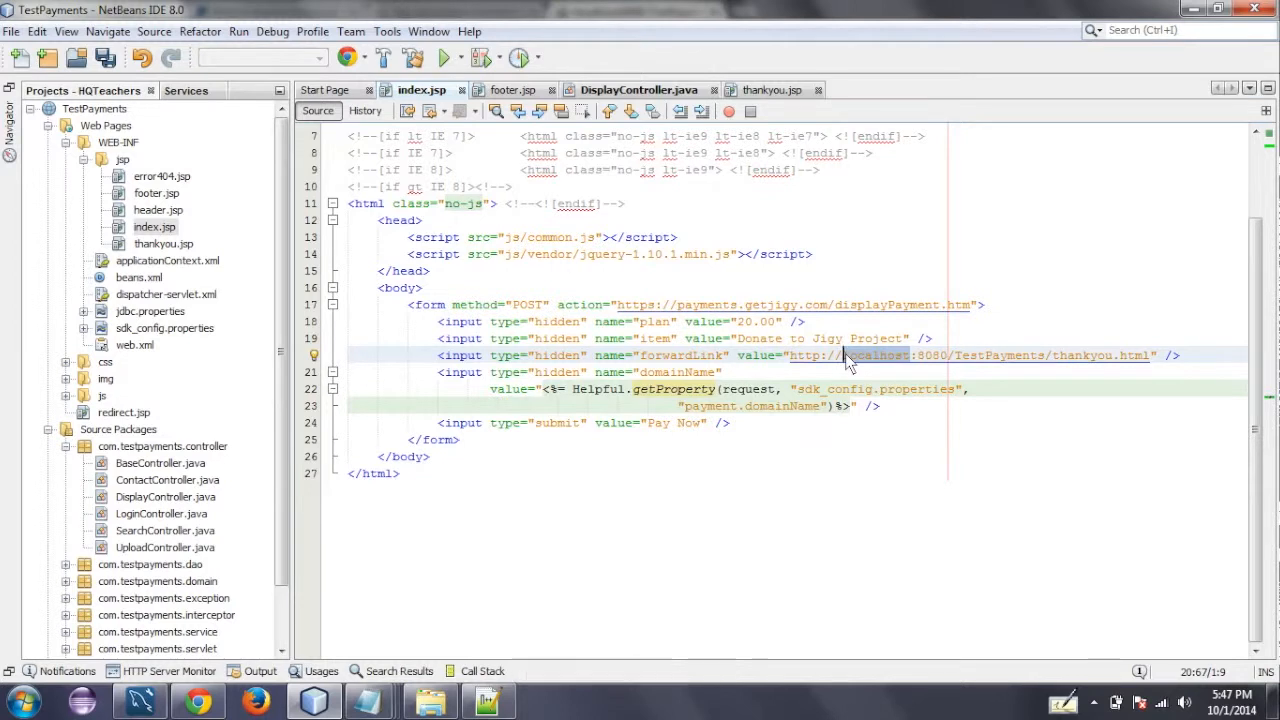
{"action": "left_click", "coordinate": [446, 396]}
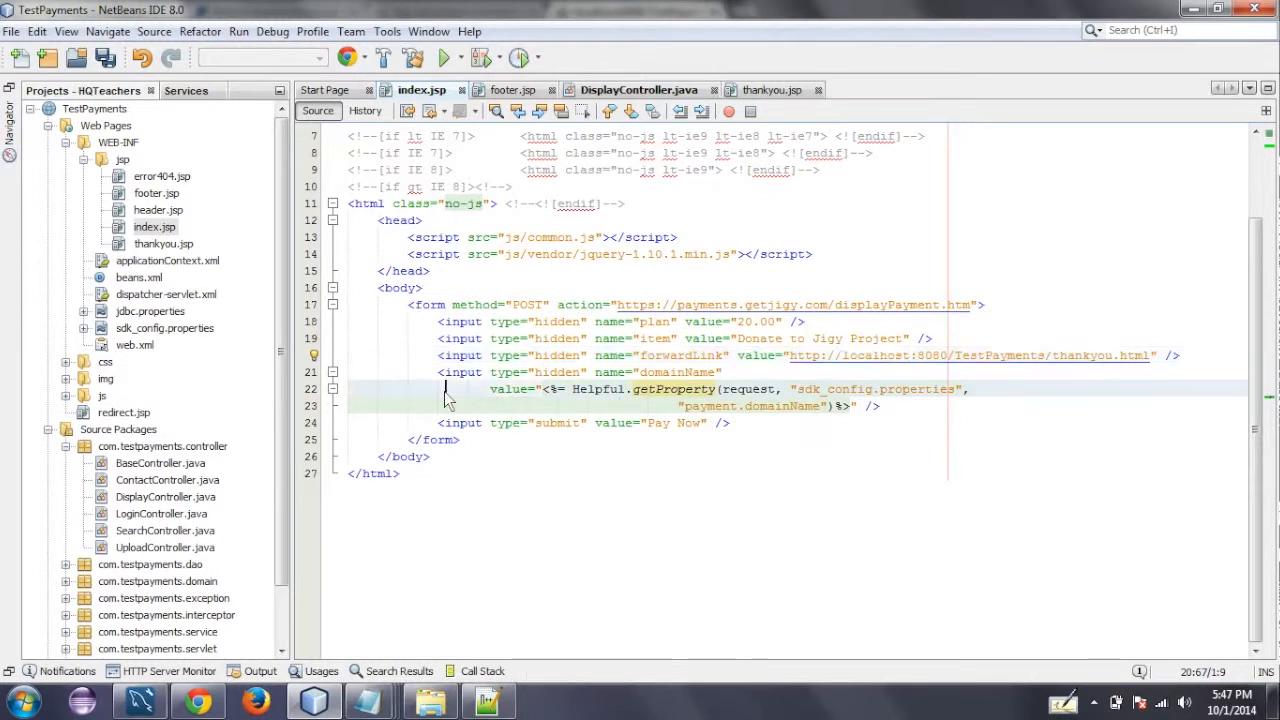
{"action": "left_click", "coordinate": [108, 58]}
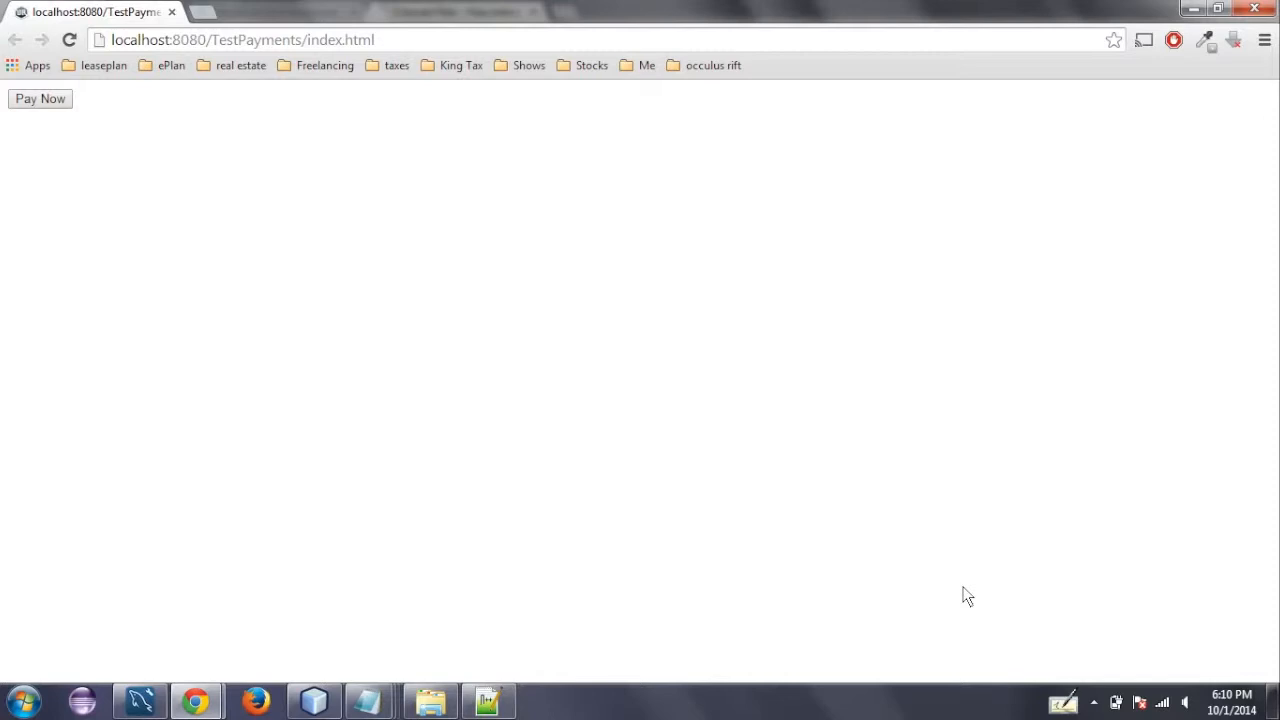
- Start the payment from the index page, enter the card number, expiry 12/2015 and CVC code, and continue to the billing form
{"action": "left_click", "coordinate": [60, 105]}
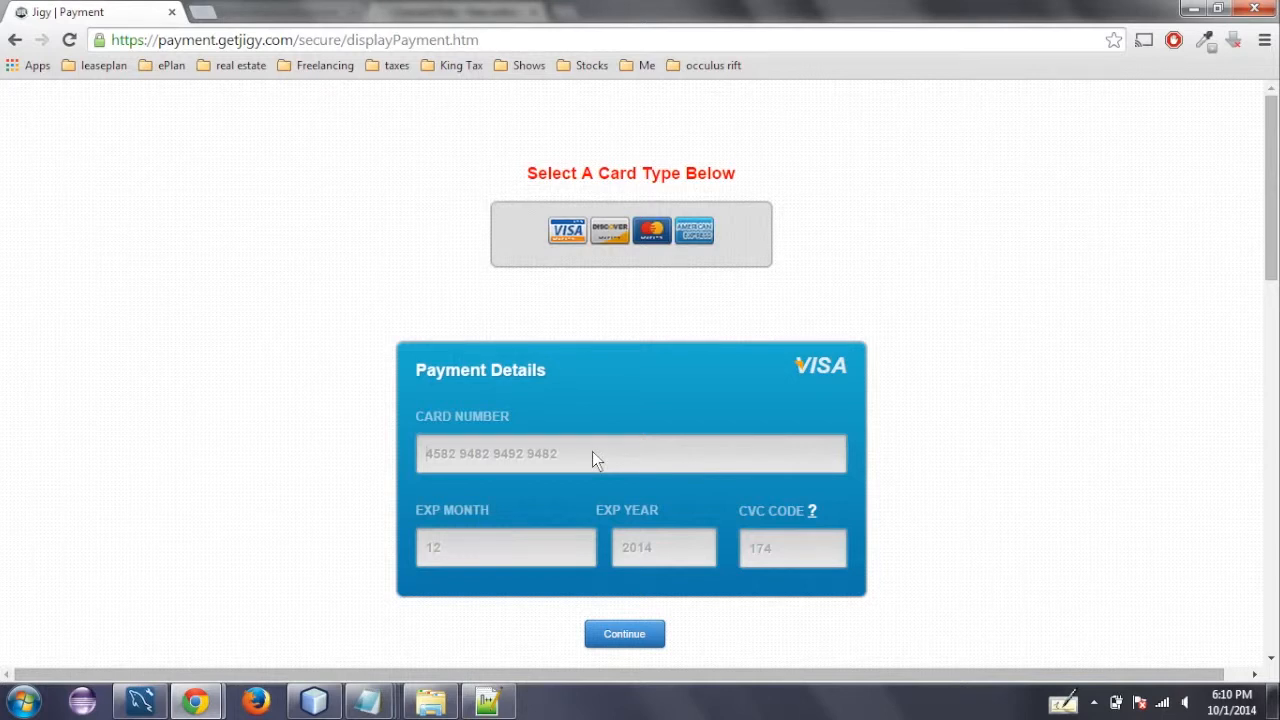
{"action": "type", "text": "12"}
{"action": "type", "text": "2015"}
{"action": "key", "text": "Tab"}
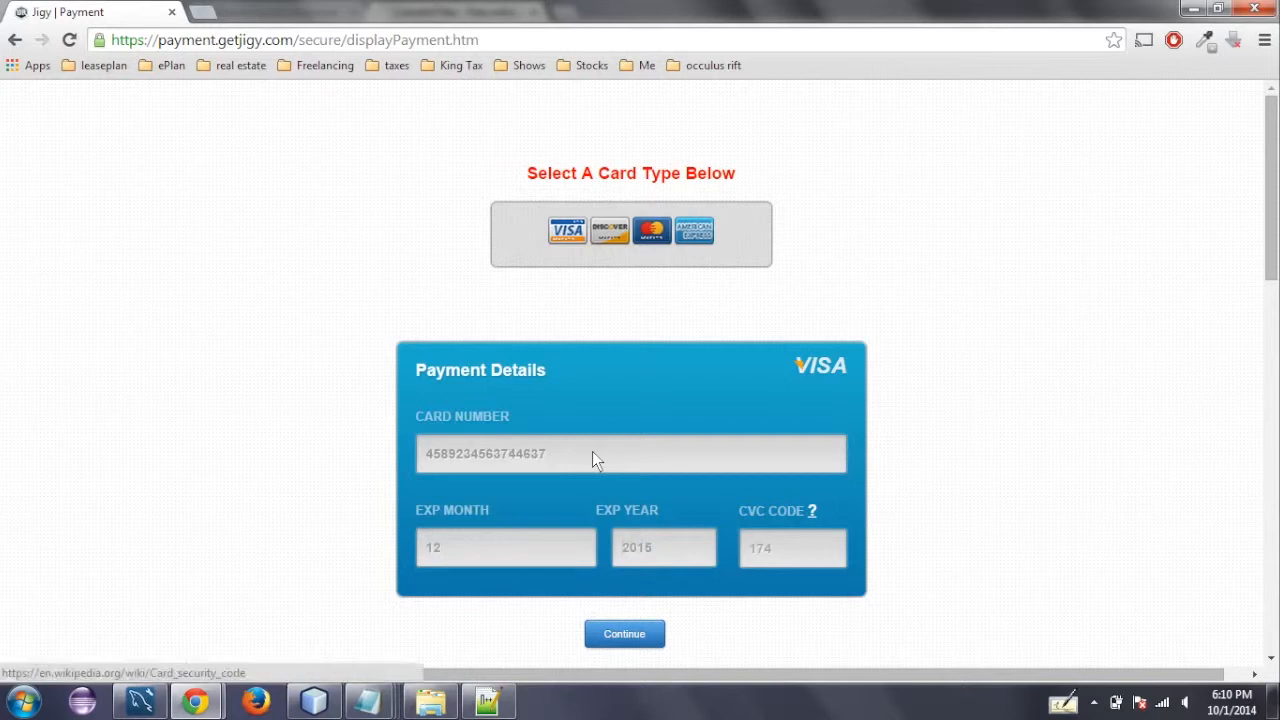
{"action": "key", "text": "Tab"}
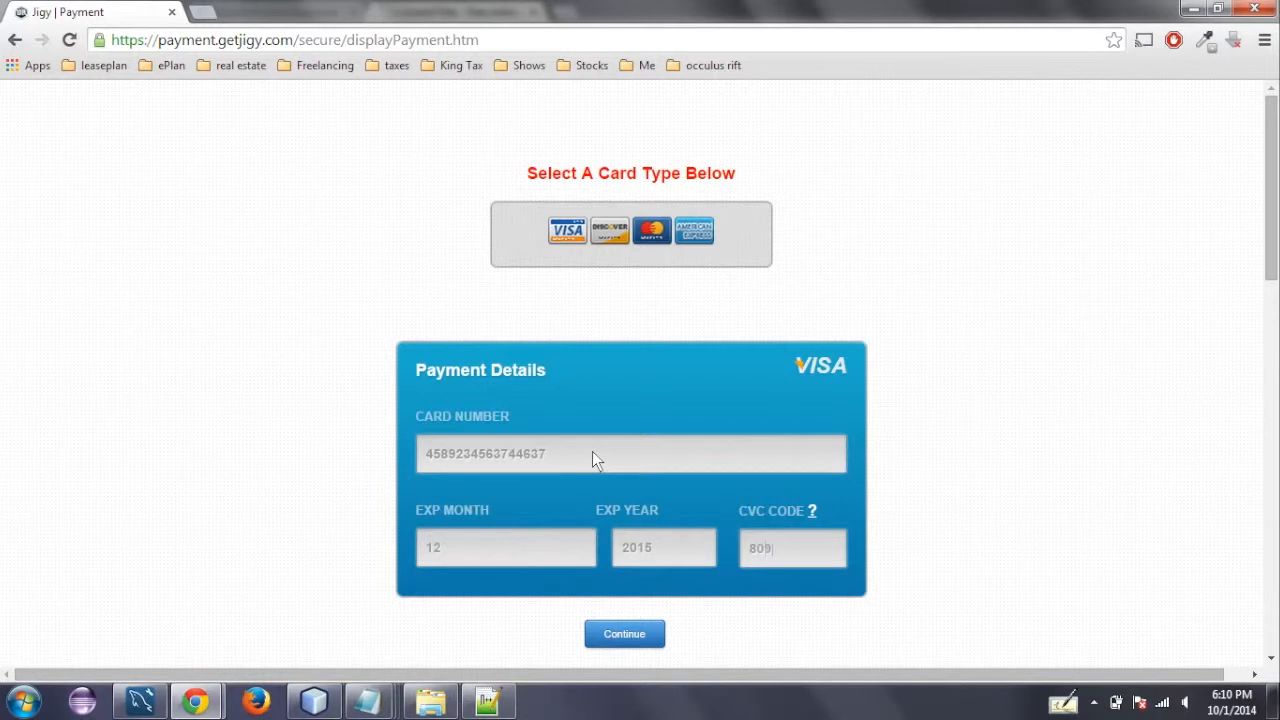
{"action": "left_click", "coordinate": [627, 632]}
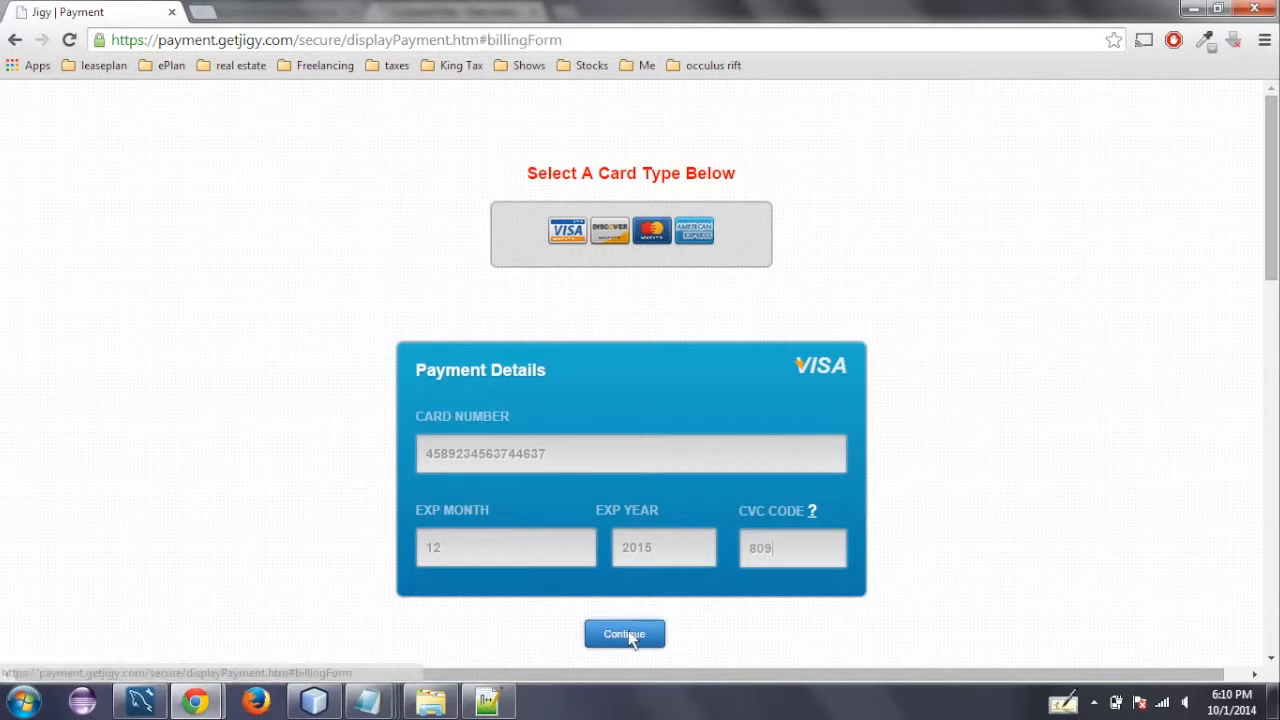
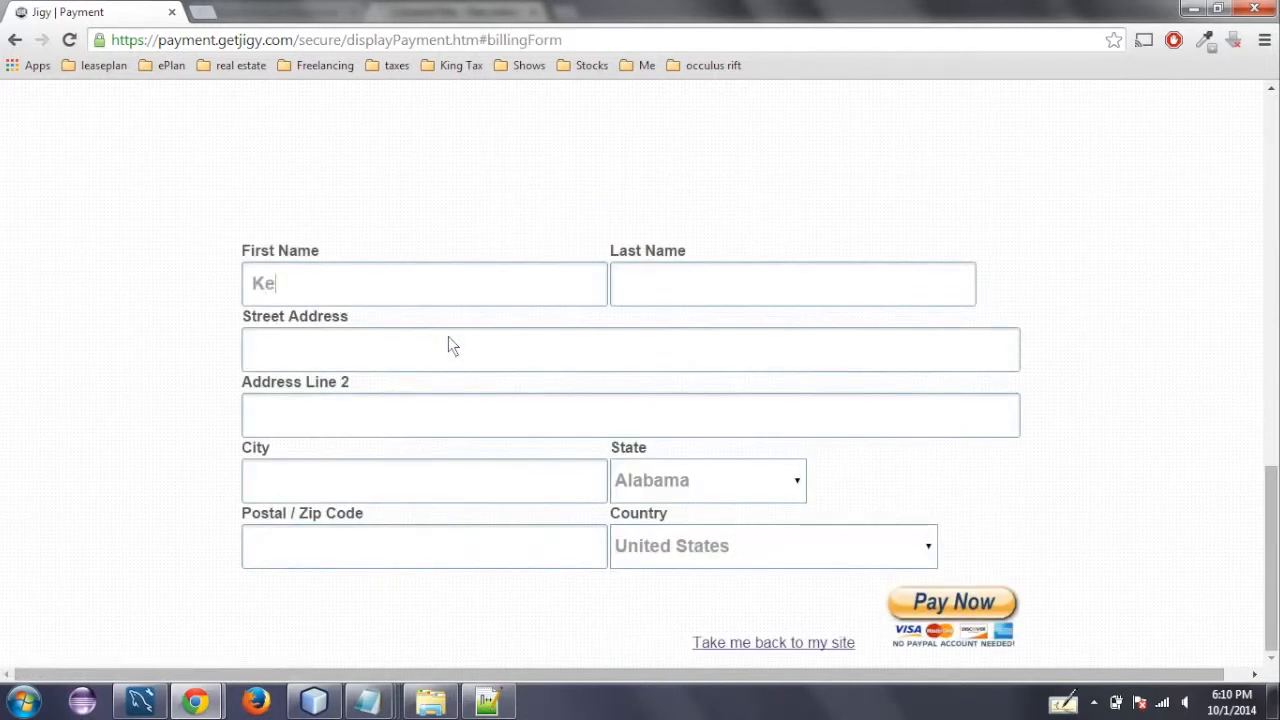
- Fill in the customer's first name and last name in their separate fields of the billing form
{"action": "key", "text": "Tab"}
{"action": "double_click", "coordinate": [356, 282]}
{"action": "key", "text": "ctrl+x"}
{"action": "key", "text": "Tab"}
{"action": "type", "text": "Brok"}
{"action": "key", "text": "BackSpace"}
{"action": "type", "text": "oks"}
{"action": "key", "text": "Tab"}
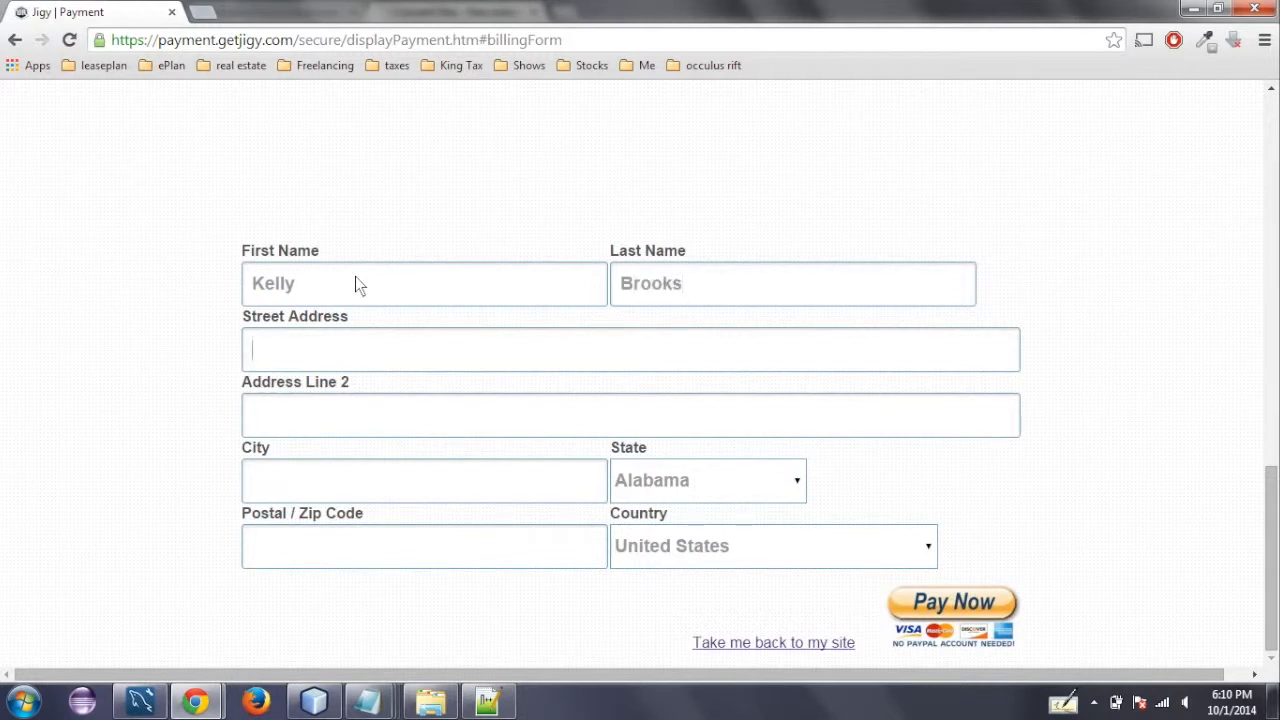
- Enter the customer's street address in the billing form
{"action": "type", "text": "717 J"}
{"action": "key", "text": "BackSpace"}
{"action": "type", "text": "GetJigy"}
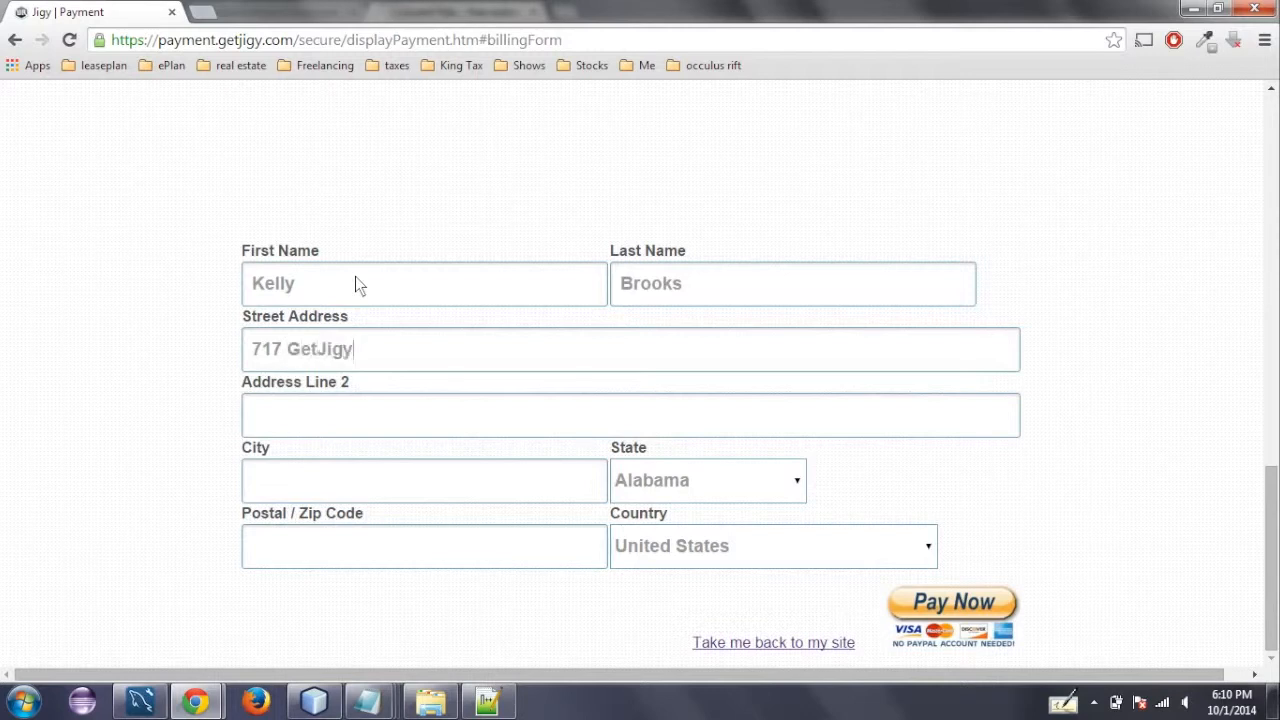
{"action": "type", "text": " Ln"}
- Skip the second address line, fill in the customer's city, state and postal code, and submit the payment
{"action": "key", "text": "Tab"}
{"action": "key", "text": "Tab"}
{"action": "type", "text": "Atlanta"}
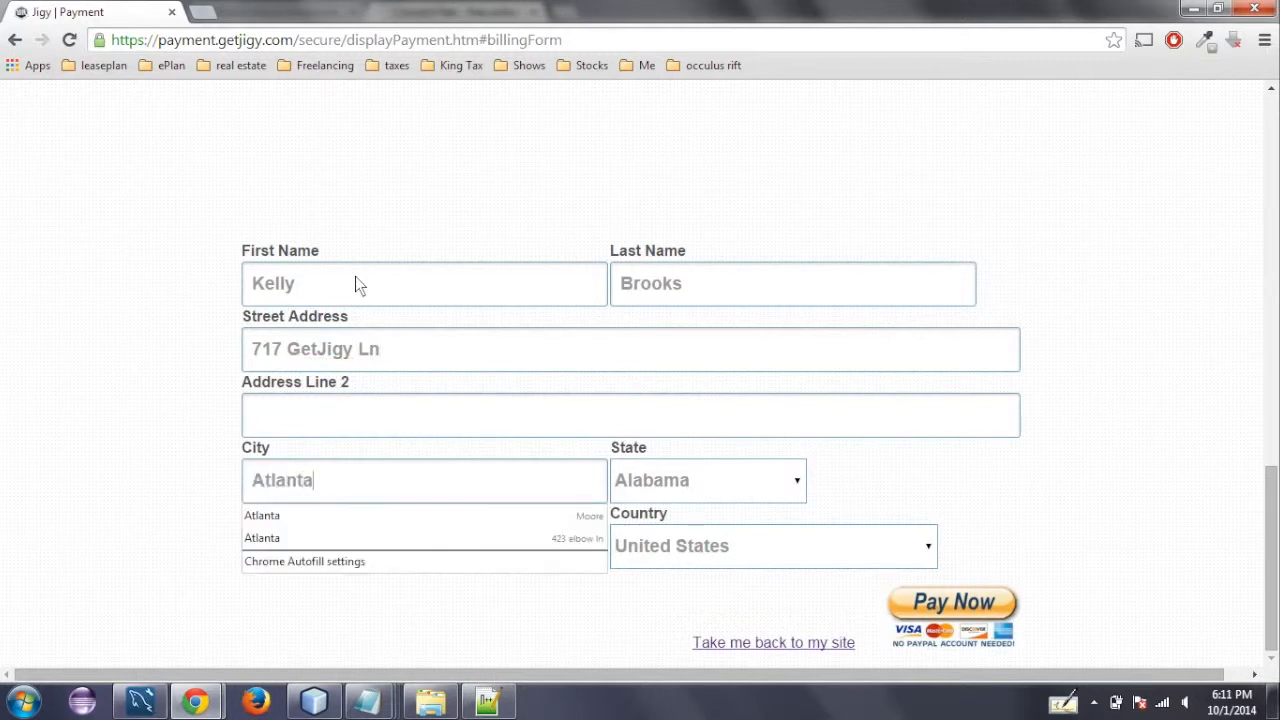
{"action": "key", "text": "Tab"}
{"action": "key", "text": "g"}
{"action": "key", "text": "Tab"}
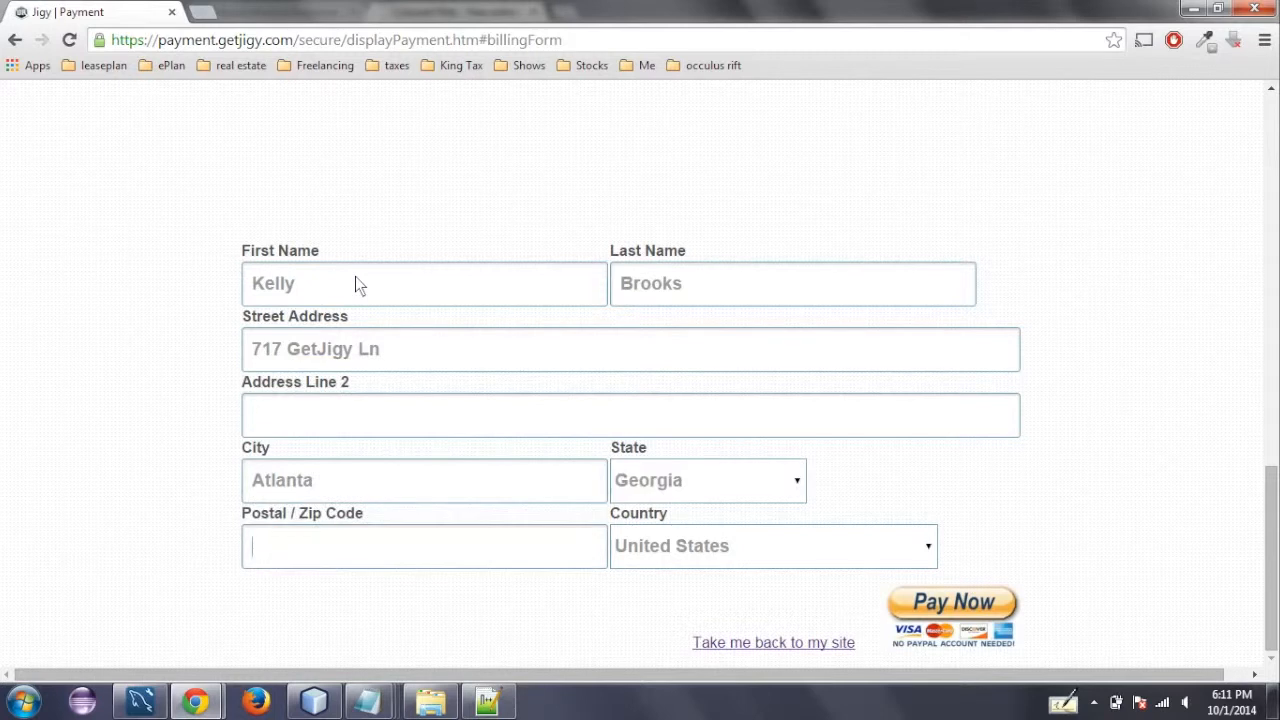
{"action": "type", "text": "30303"}
{"action": "left_click", "coordinate": [988, 598]}
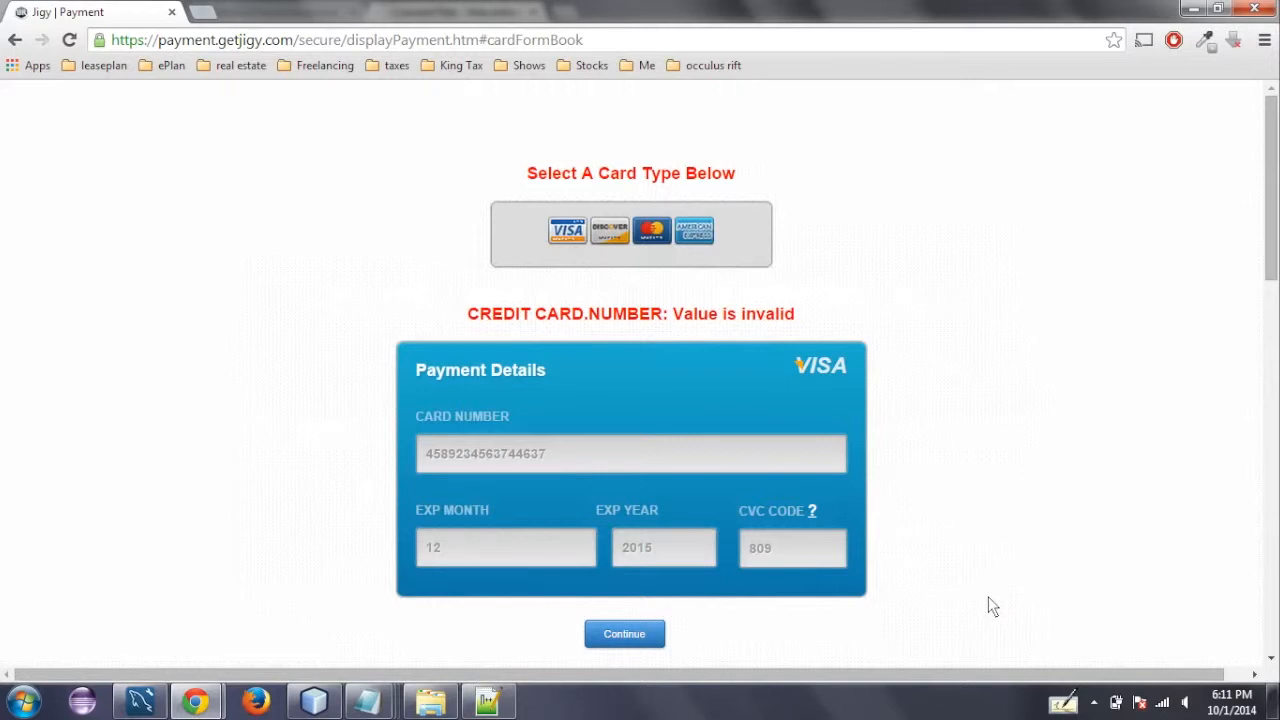
- Continue to the billing form, cancel the payment to return to the site, and examine the outcome parameter in the URL
{"action": "left_click", "coordinate": [642, 640]}
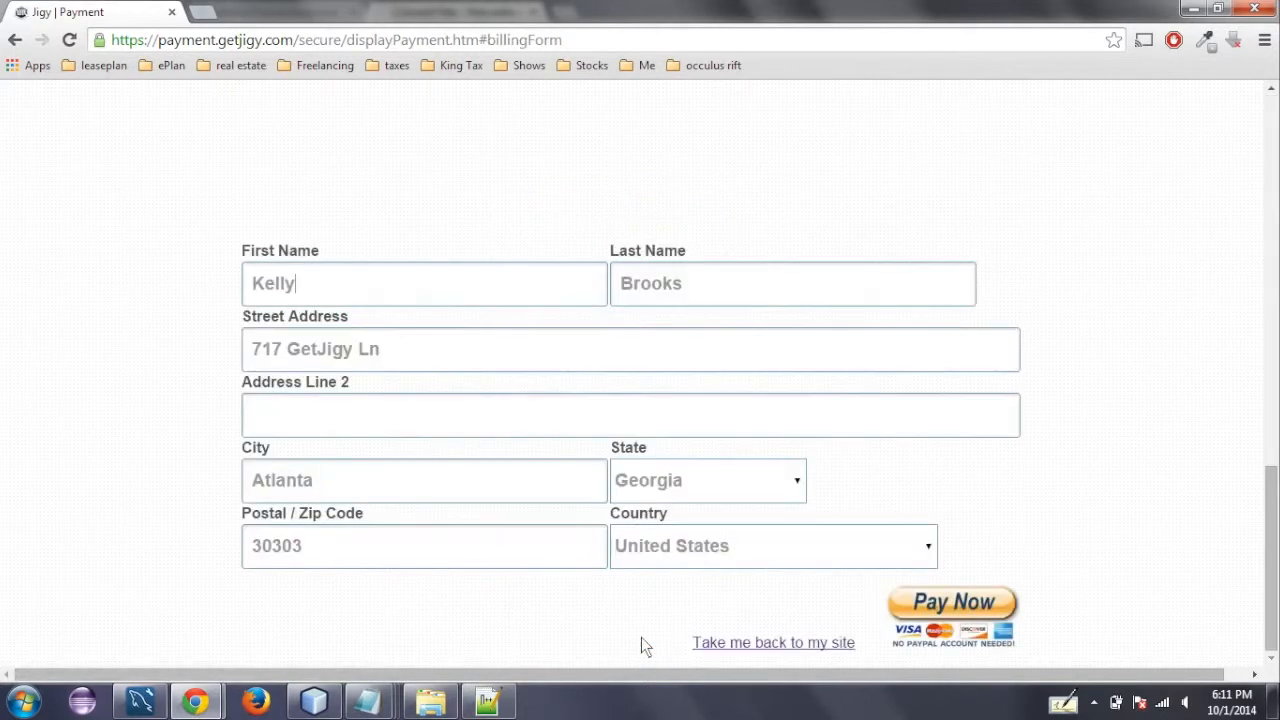
{"action": "left_click", "coordinate": [786, 640]}
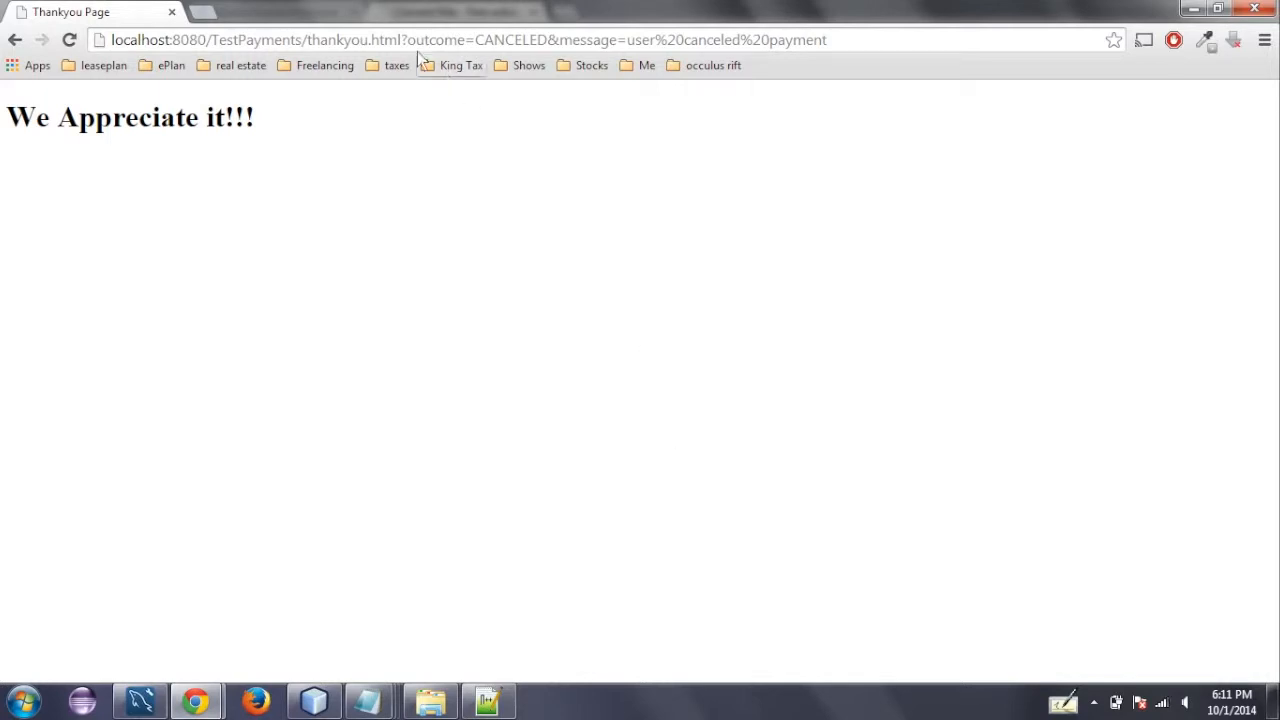
{"action": "left_click_drag", "start_coordinate": [407, 40], "coordinate": [454, 43]}
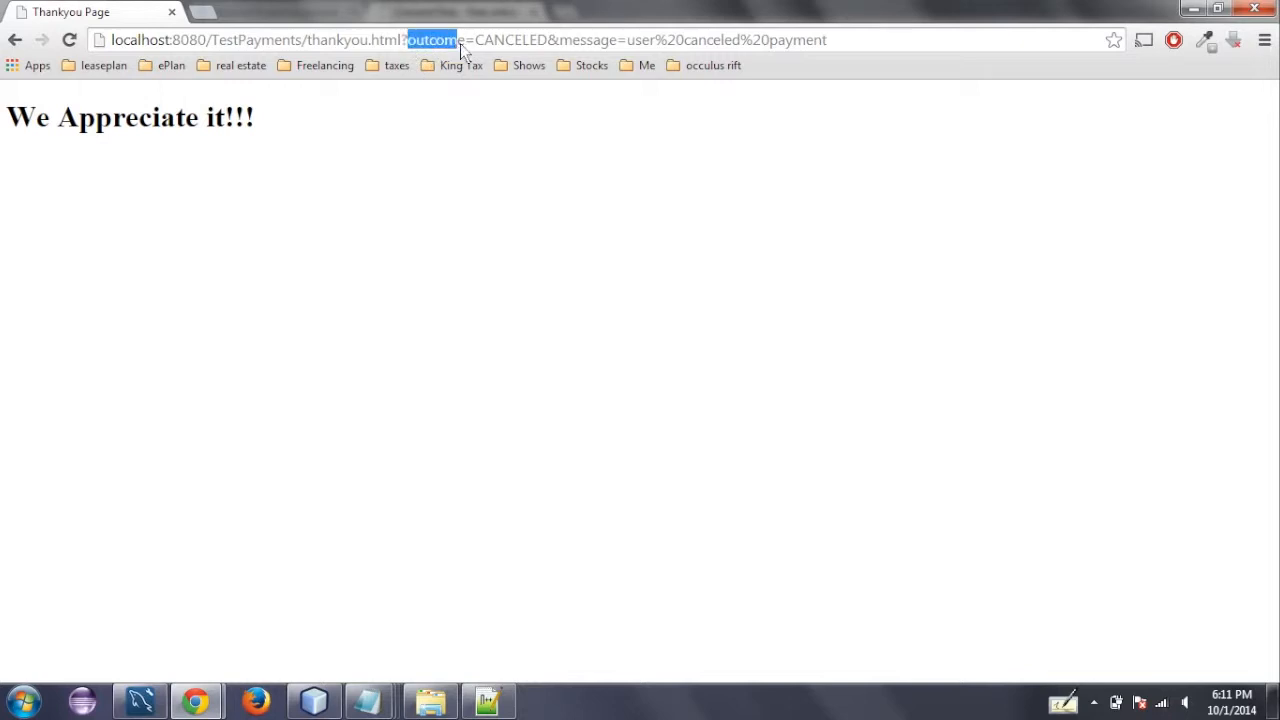